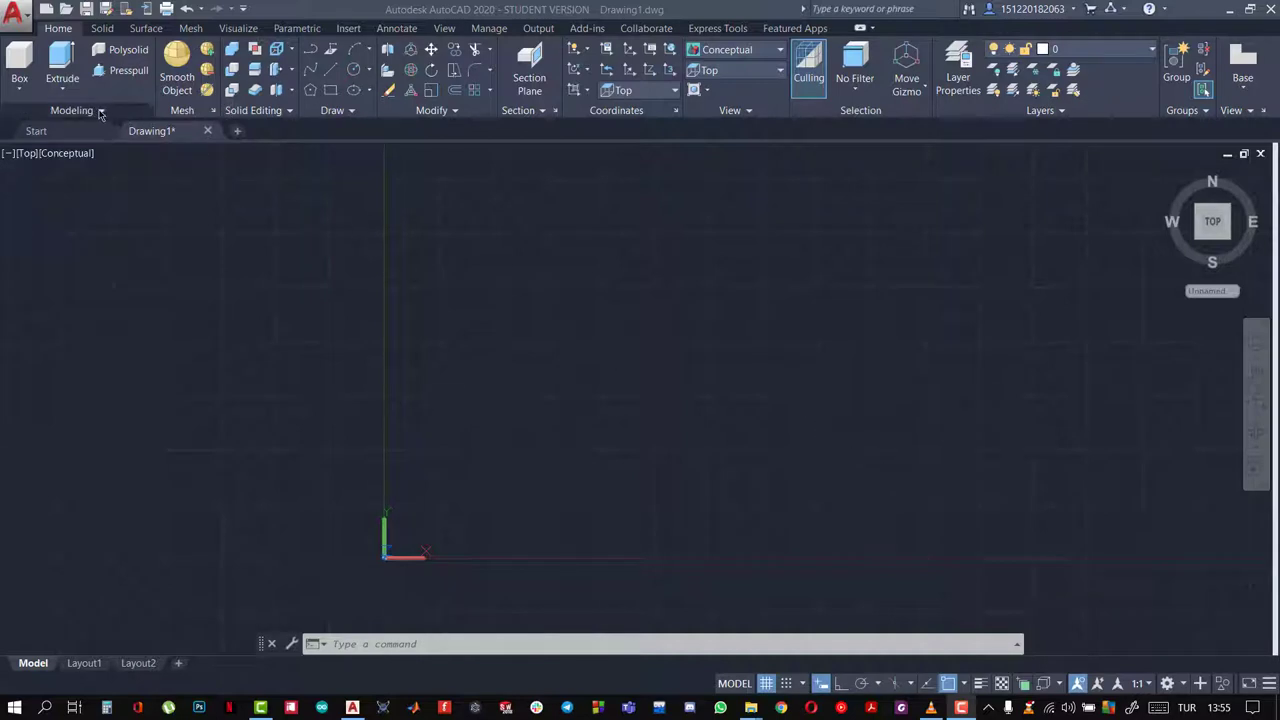
Focus the drawing window and pan the view slightly left
left_click(70, 95)
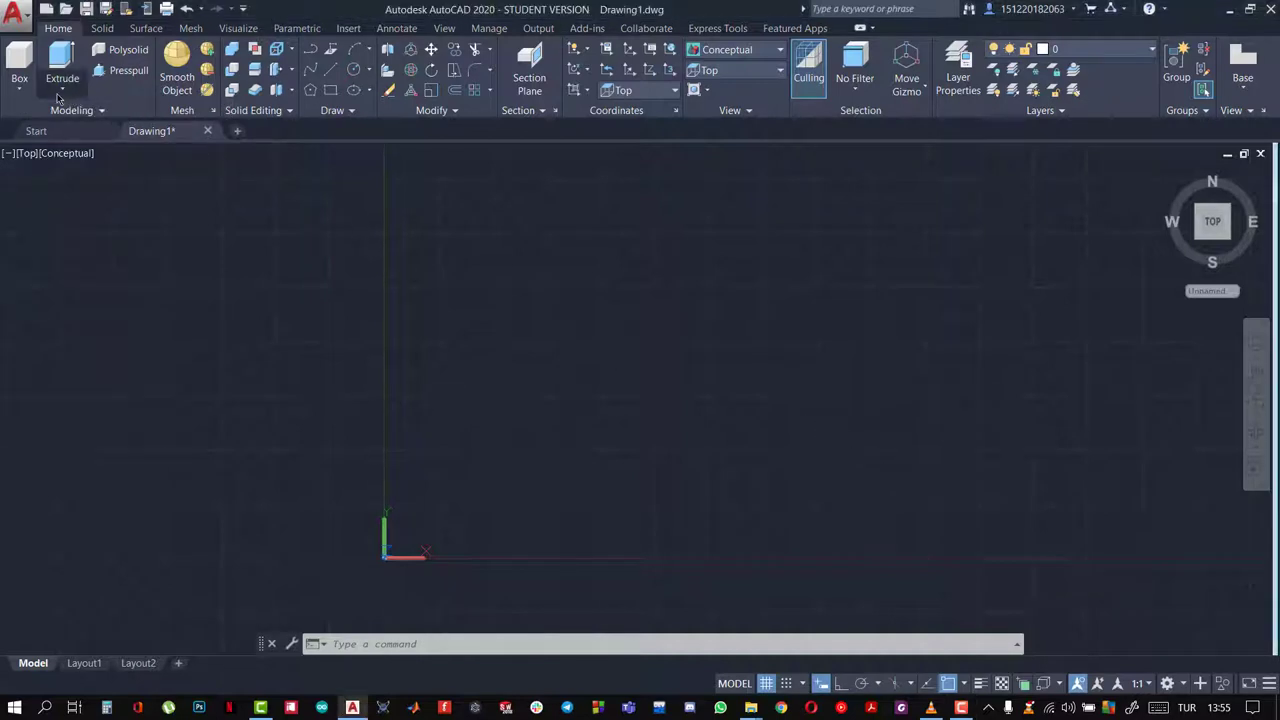
left_click(60, 92)
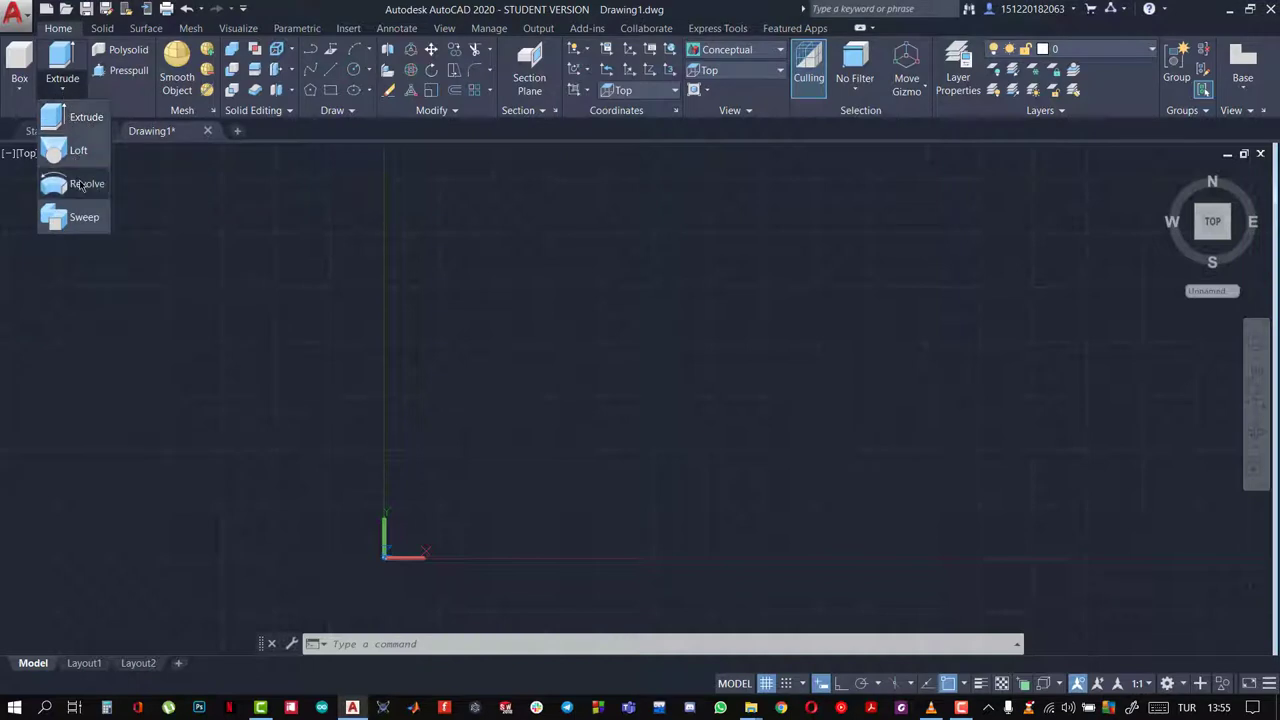
left_click(353, 272)
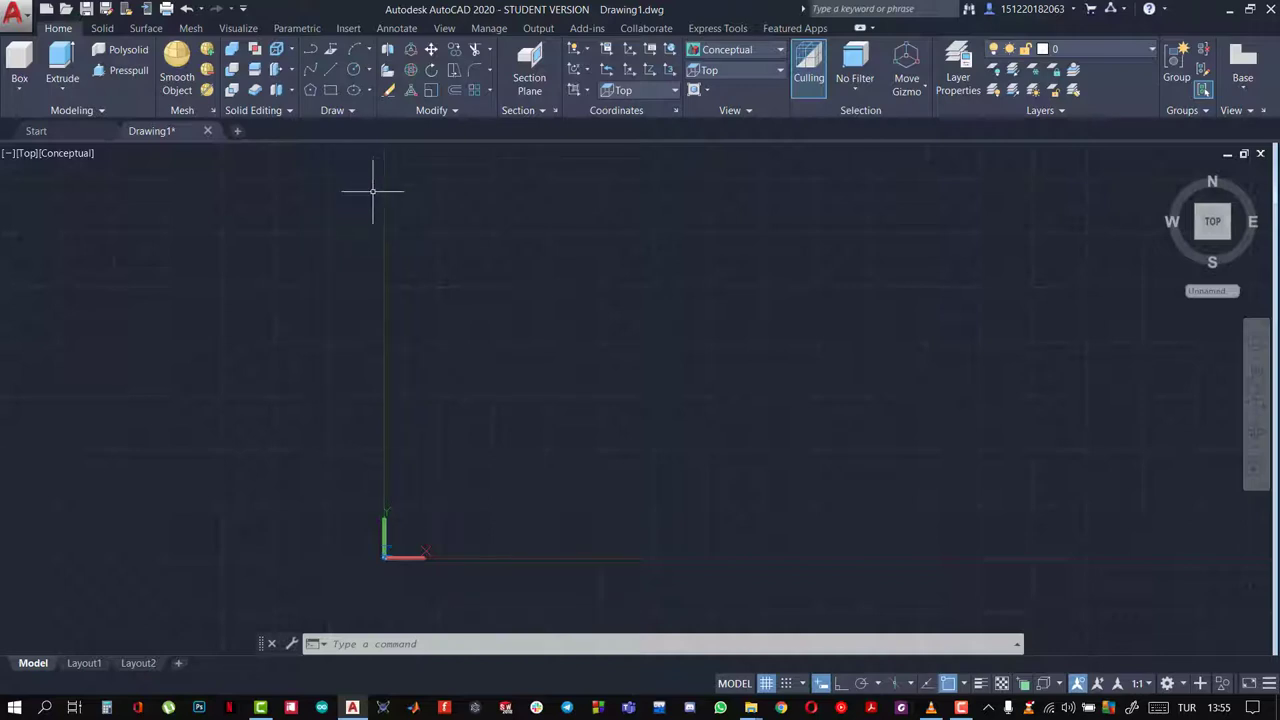
middle_click_drag(373, 190, 334, 178)
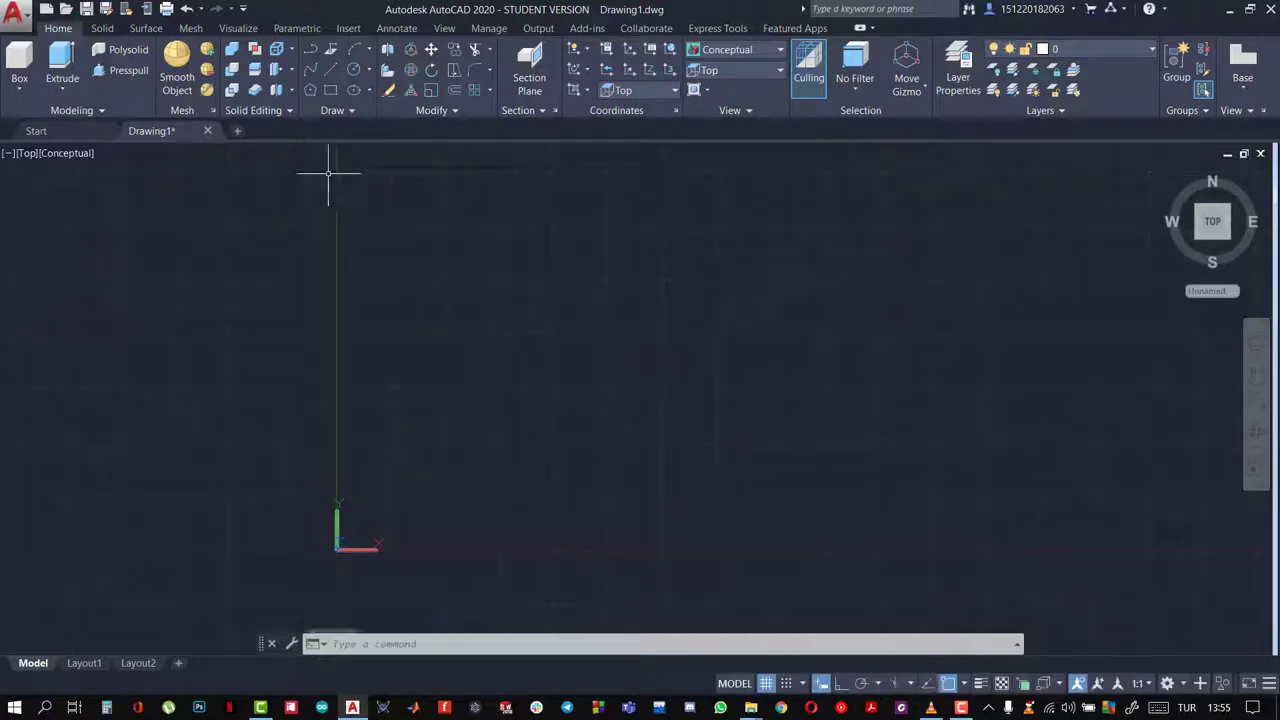
Draw a trapezoid polyline through four corners, closing back at the bottom-left start
left_click(311, 58)
left_click(312, 52)
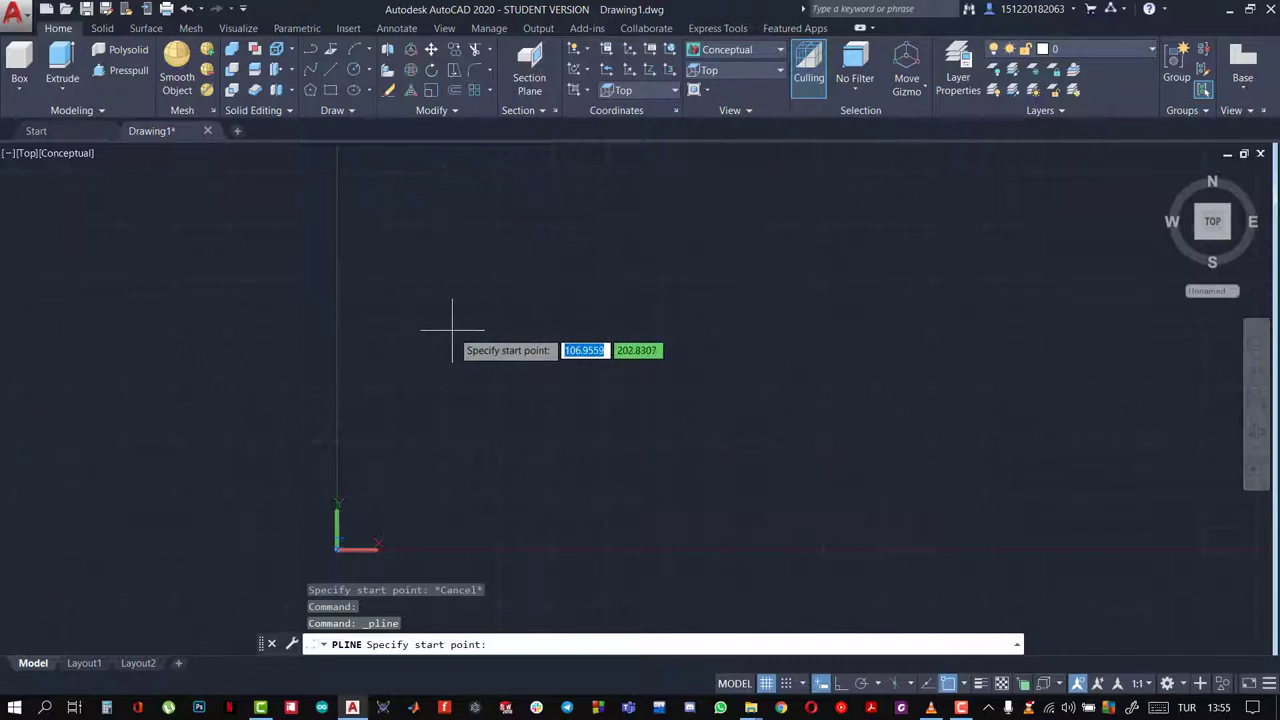
left_click(482, 427)
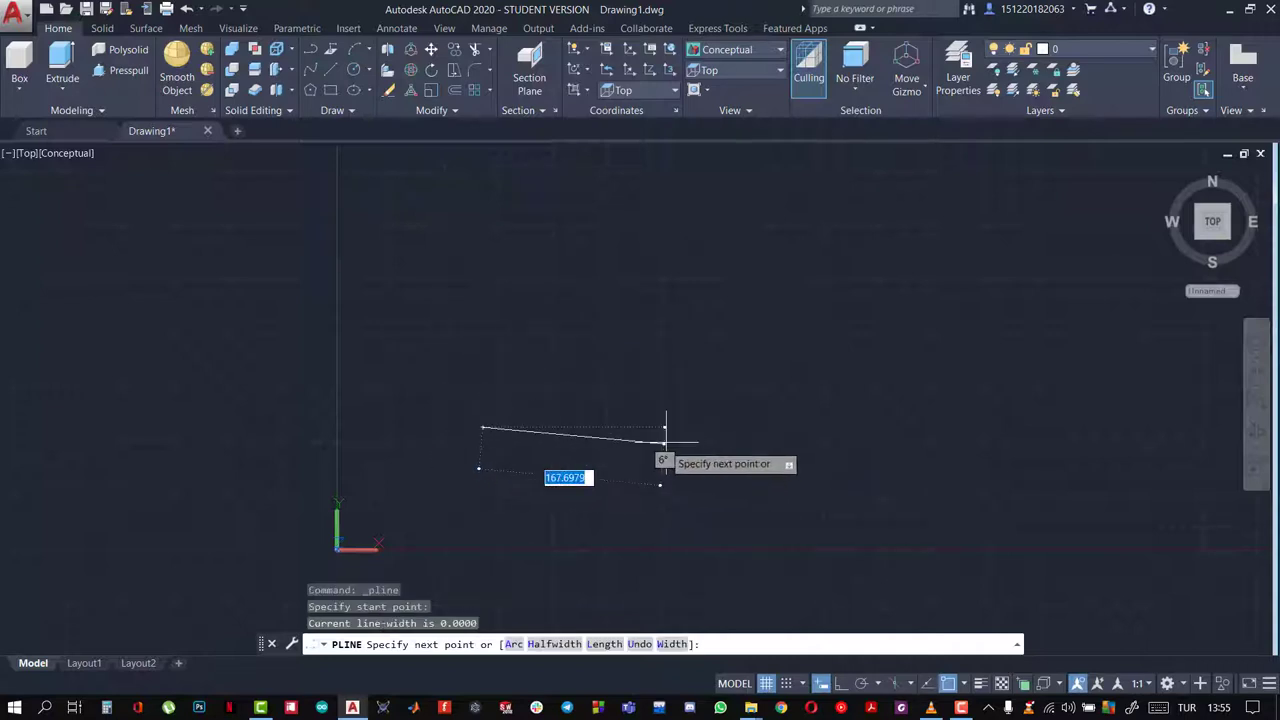
left_click(717, 427)
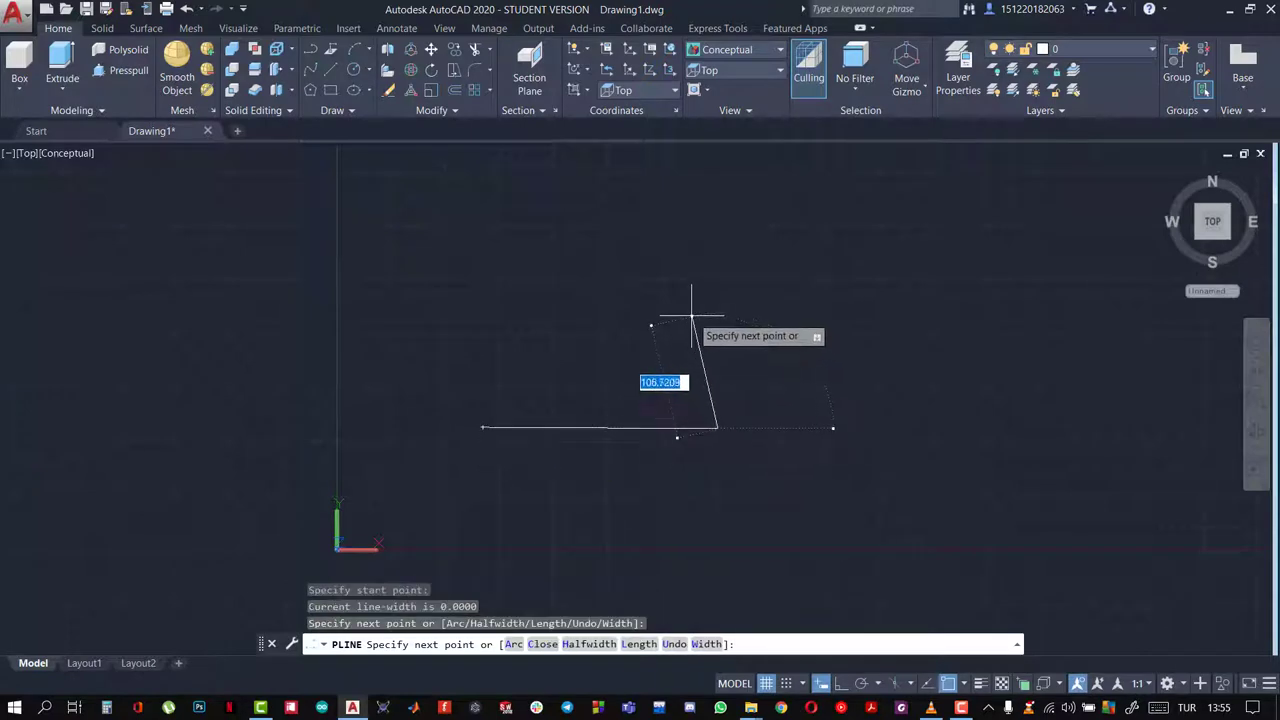
left_click(680, 287)
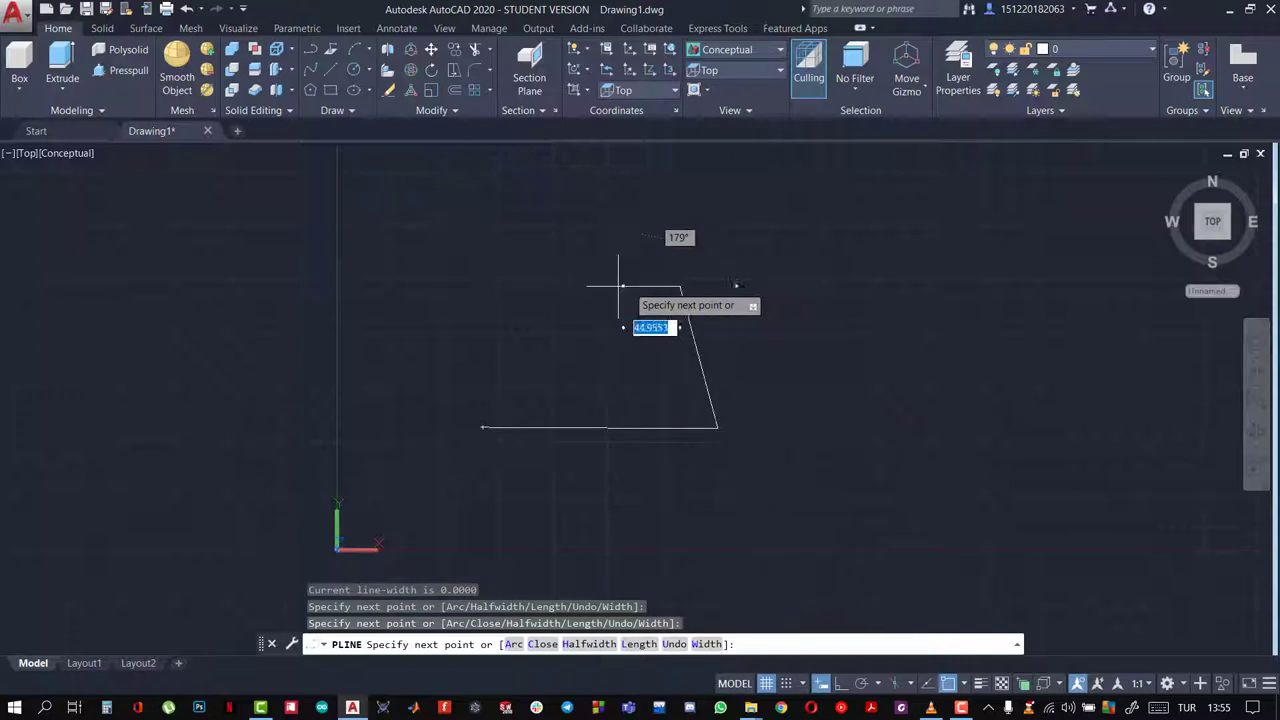
left_click(515, 287)
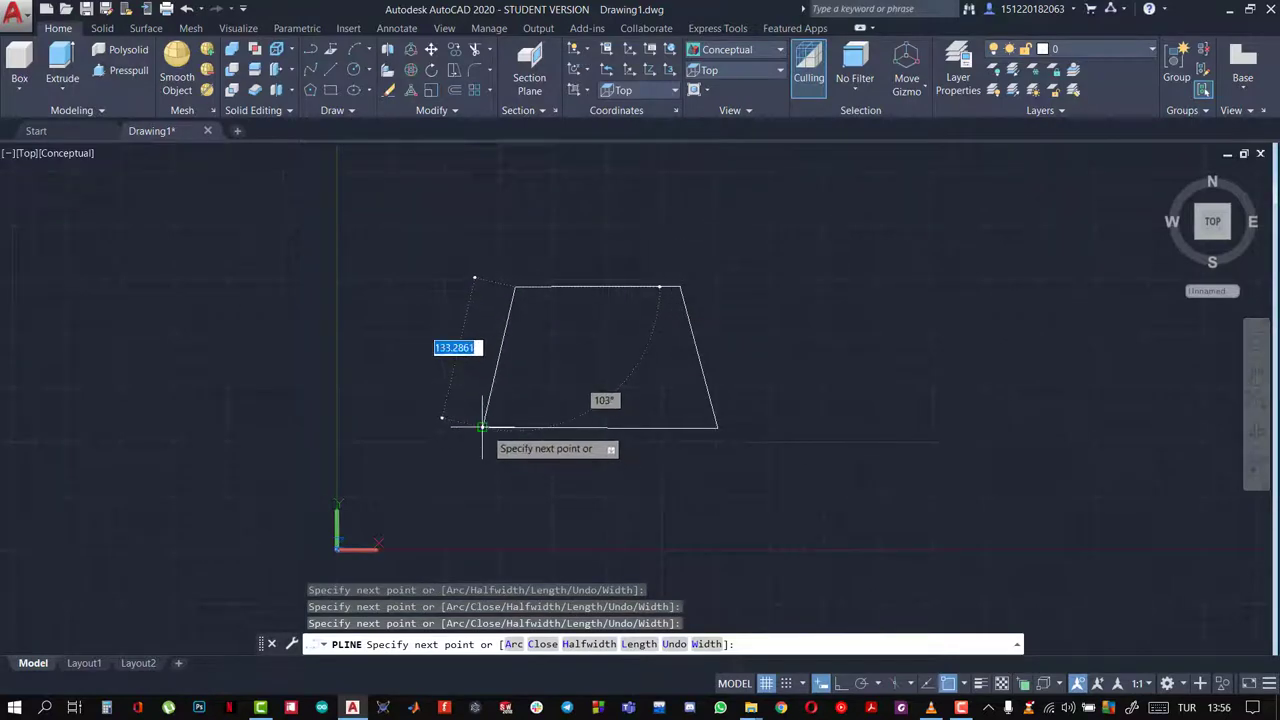
left_click(484, 427)
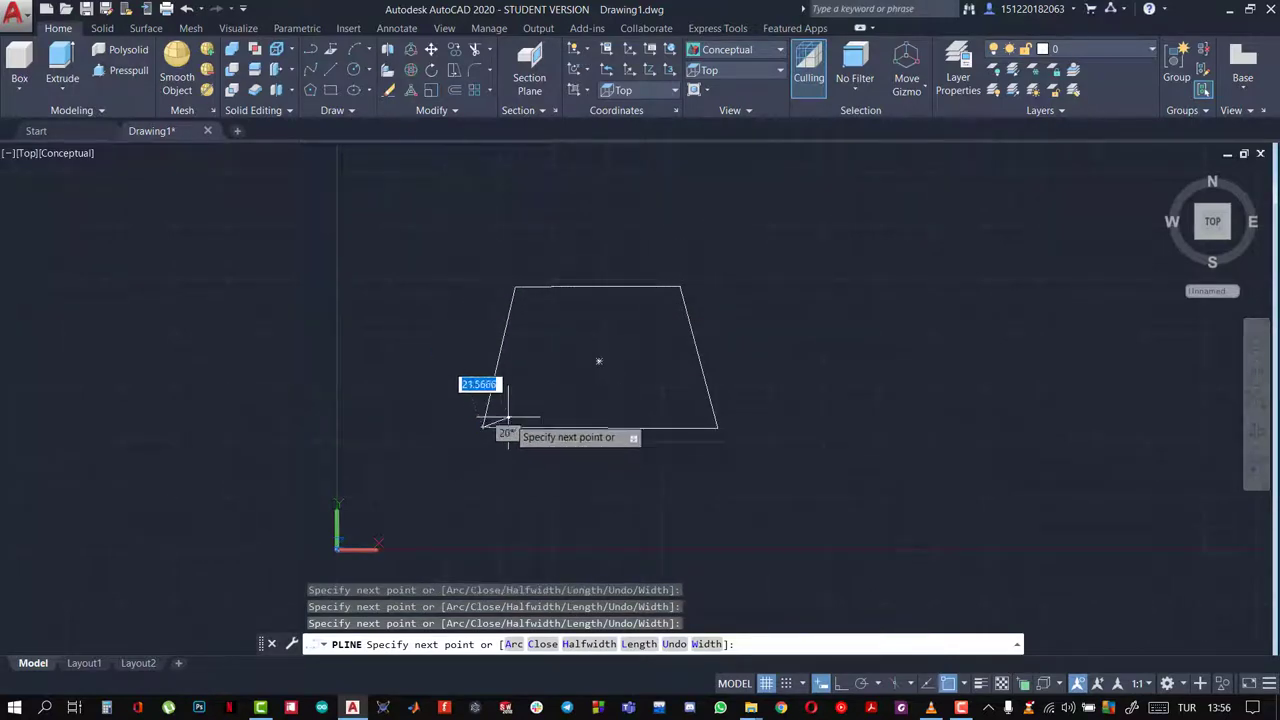
key("Escape")
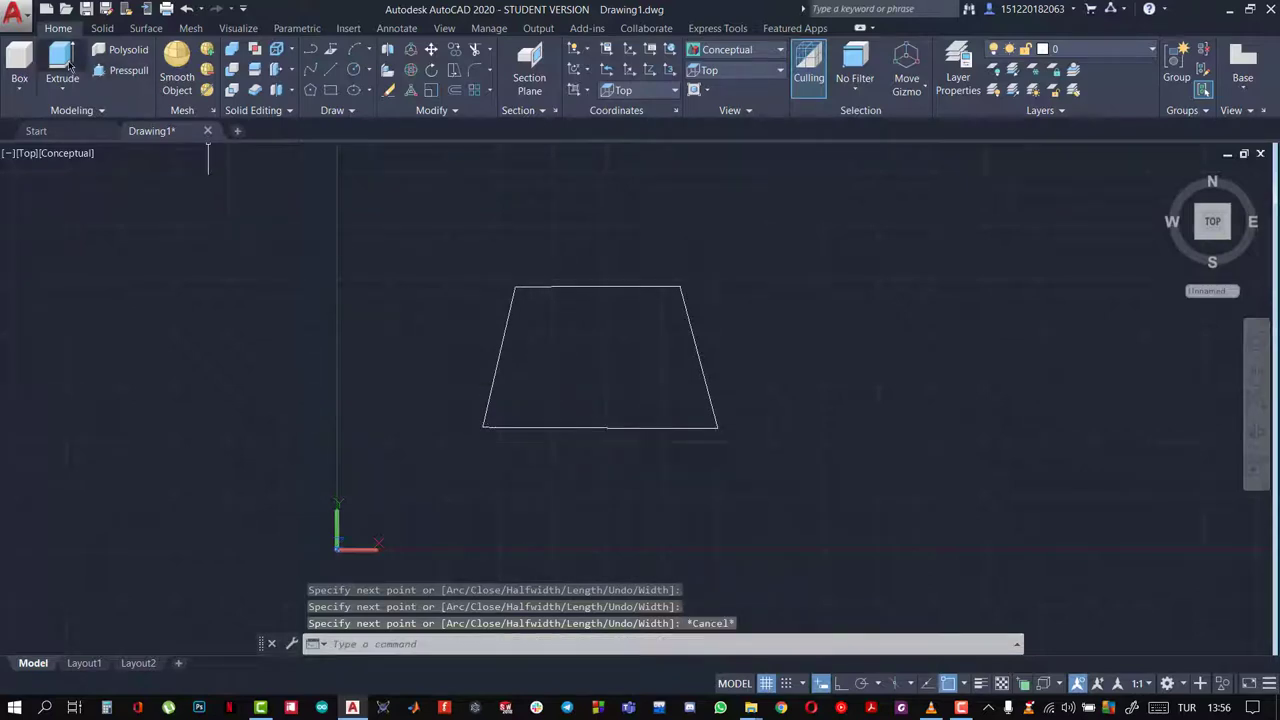
Extrude the trapezoid to a height of 150
left_click(62, 65)
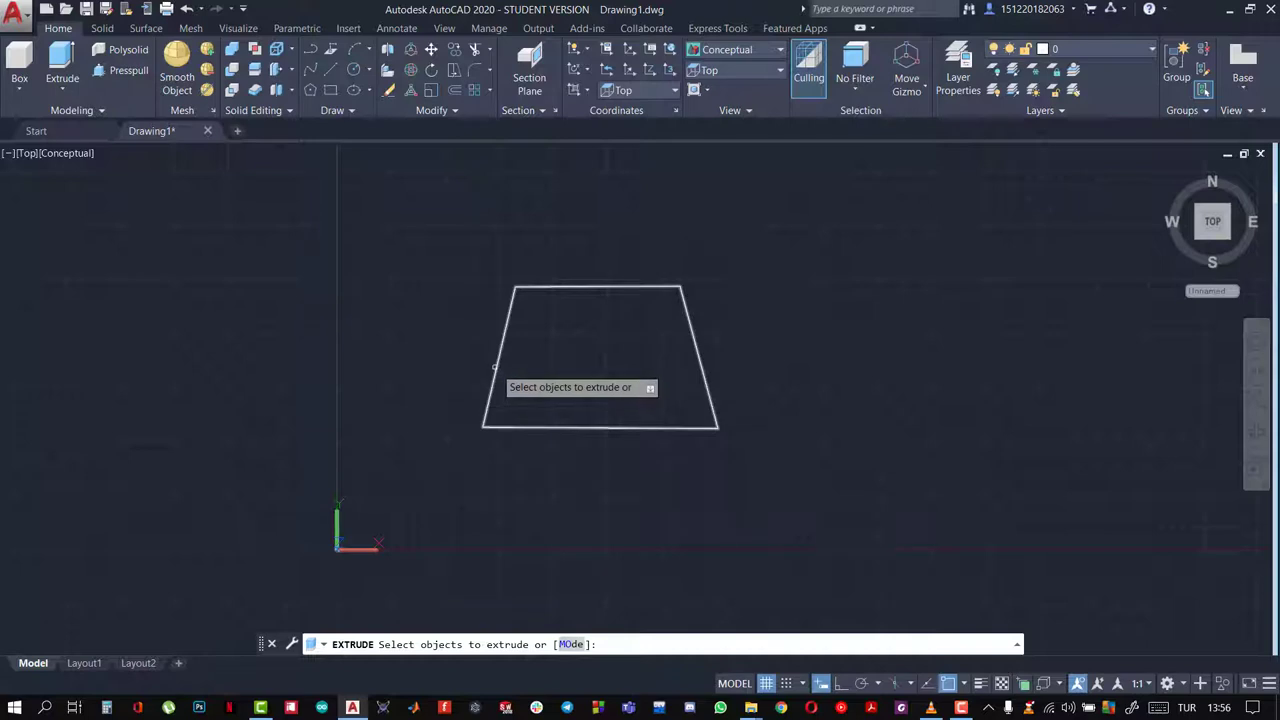
left_click(496, 366)
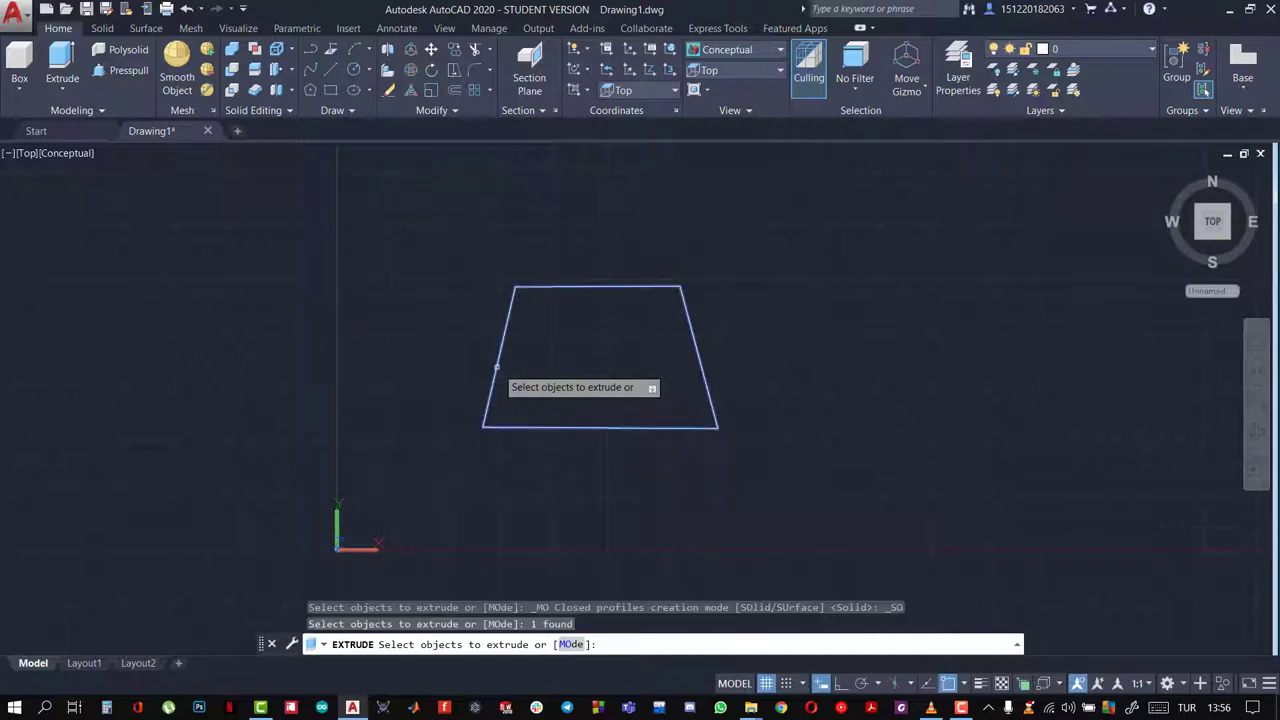
key("Return")
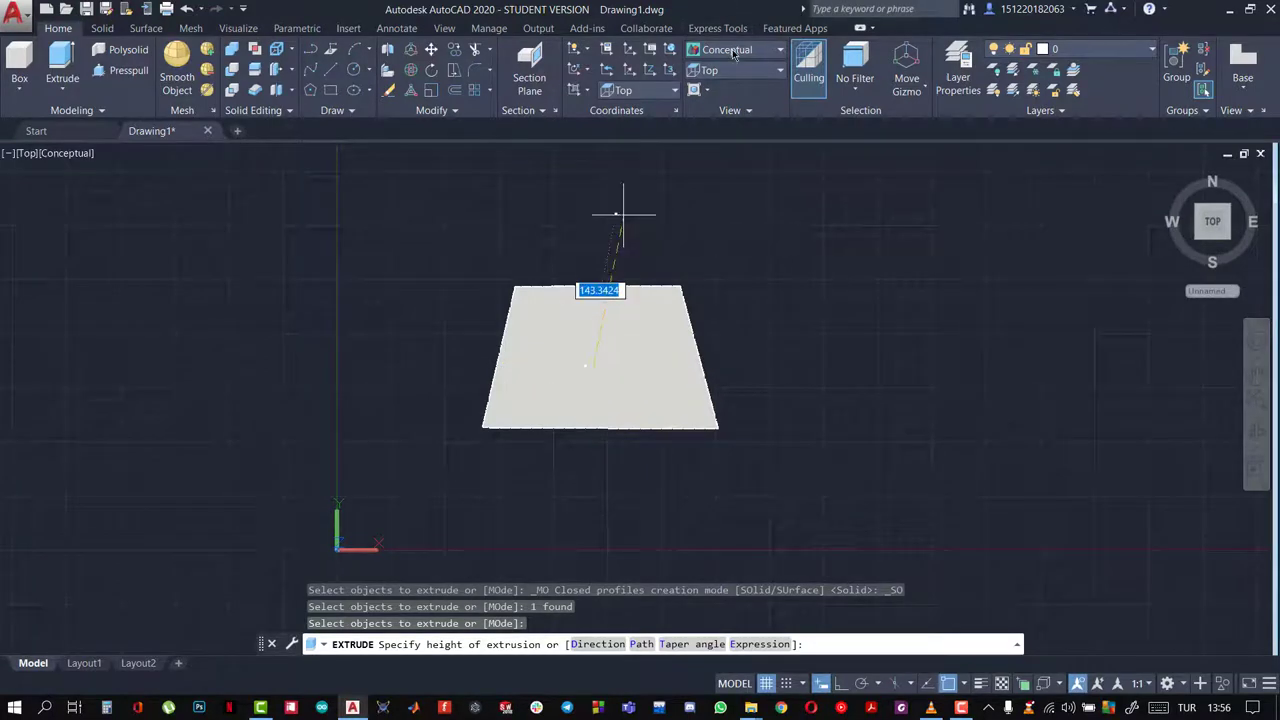
mouse_move(670, 320)
middle_mouse_down("shift")
mouse_move(610, 278)
mouse_move(571, 272)
middle_mouse_up("shift")
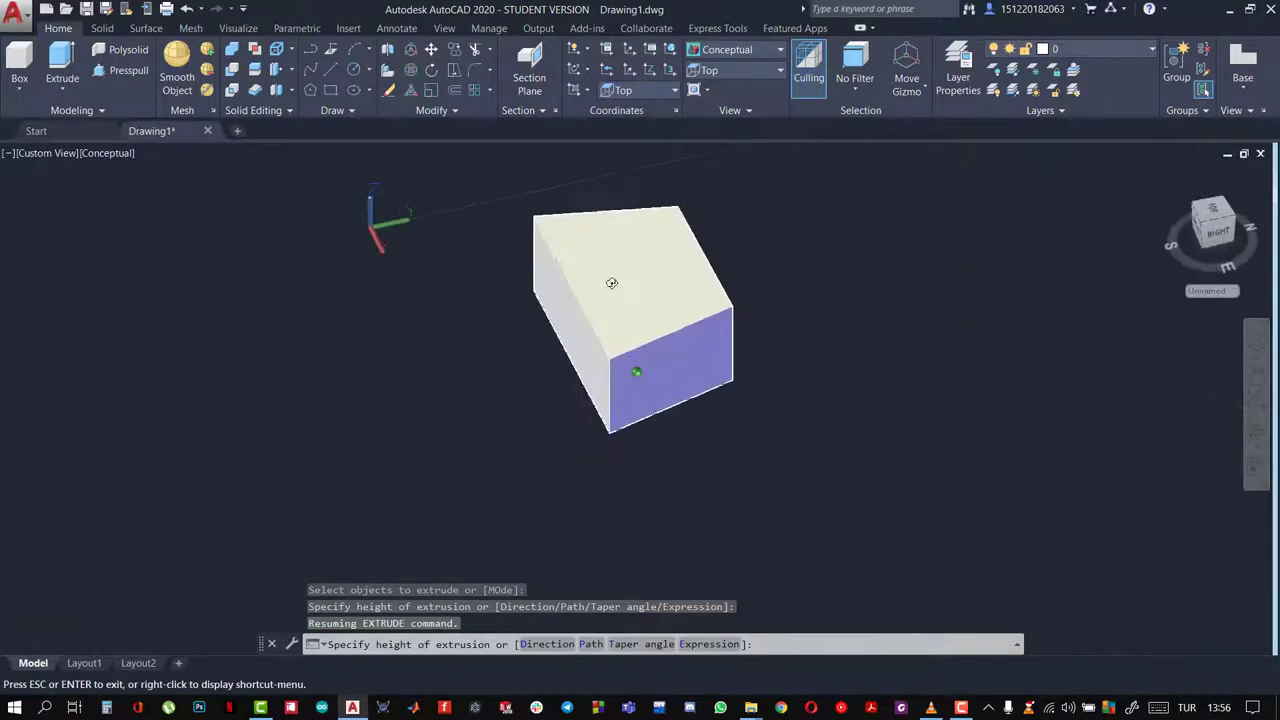
mouse_move(571, 272)
middle_mouse_down("shift")
mouse_move(606, 282)
mouse_move(562, 240)
middle_mouse_up("shift")
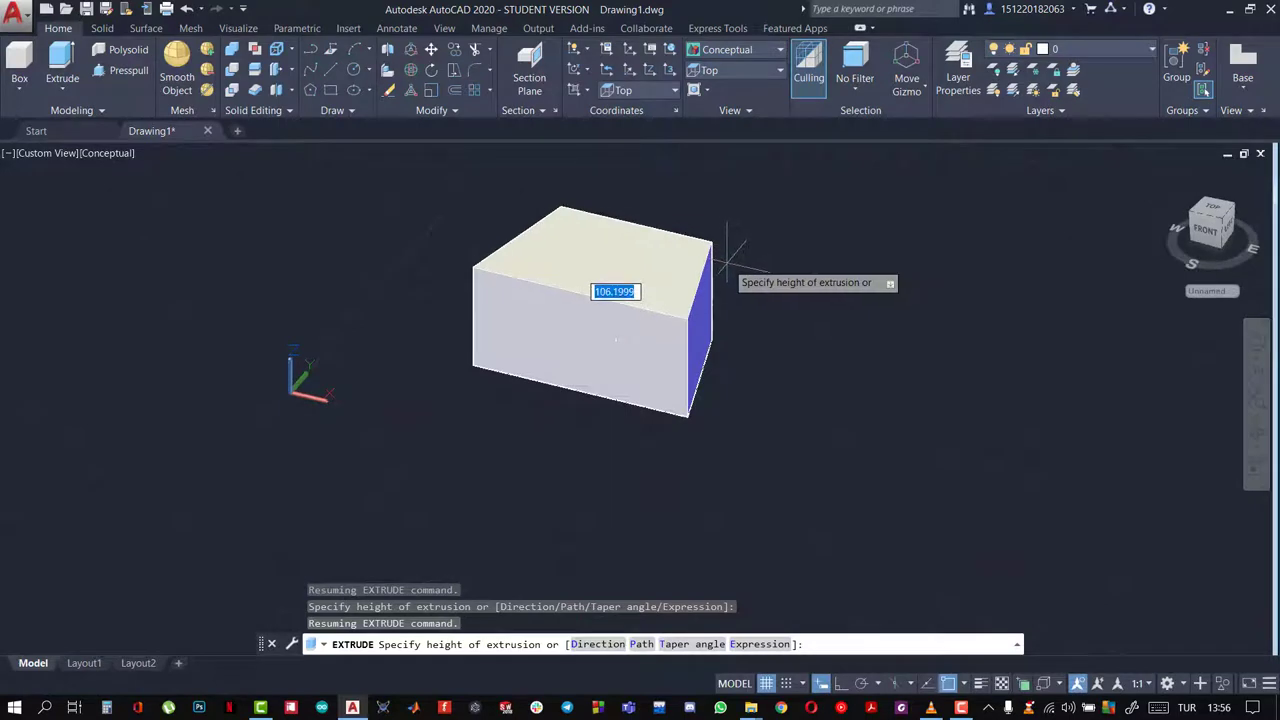
type("150")
key("Return")
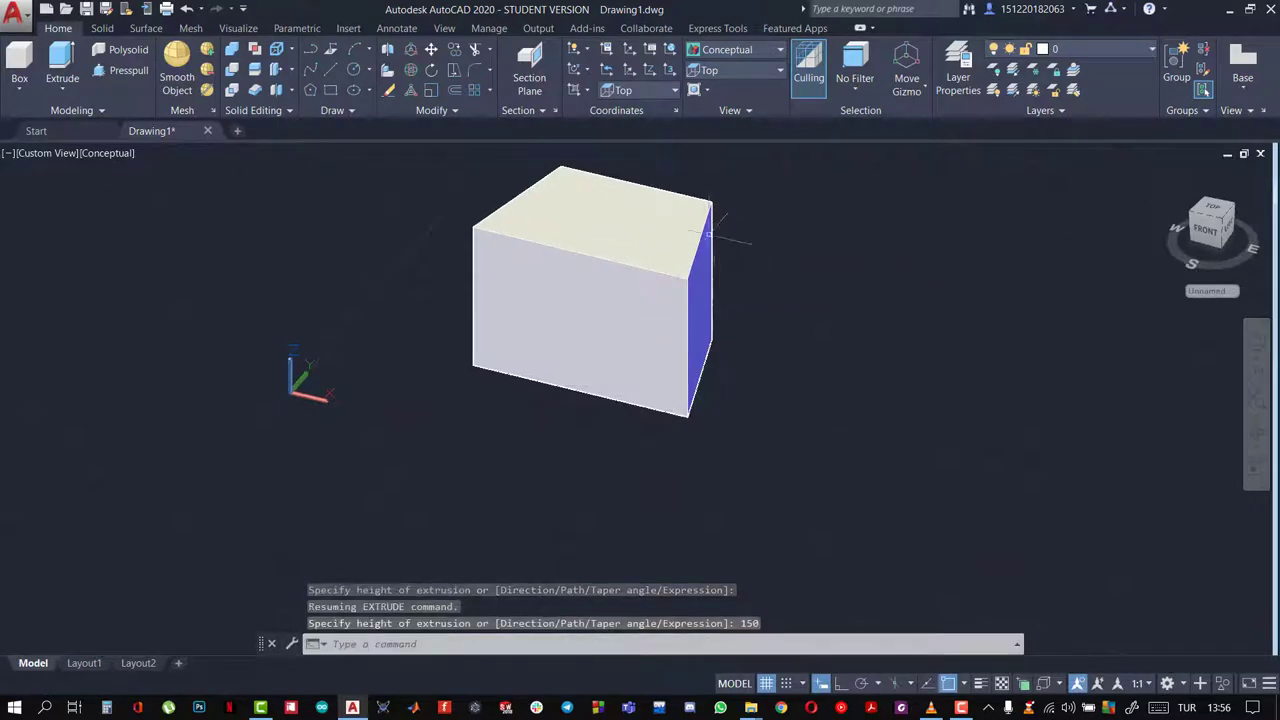
Orbit around the finished trapezoidal block to inspect it from several angles
mouse_move(636, 302)
middle_mouse_down("shift")
mouse_move(435, 274)
mouse_move(848, 317)
middle_mouse_up("shift")
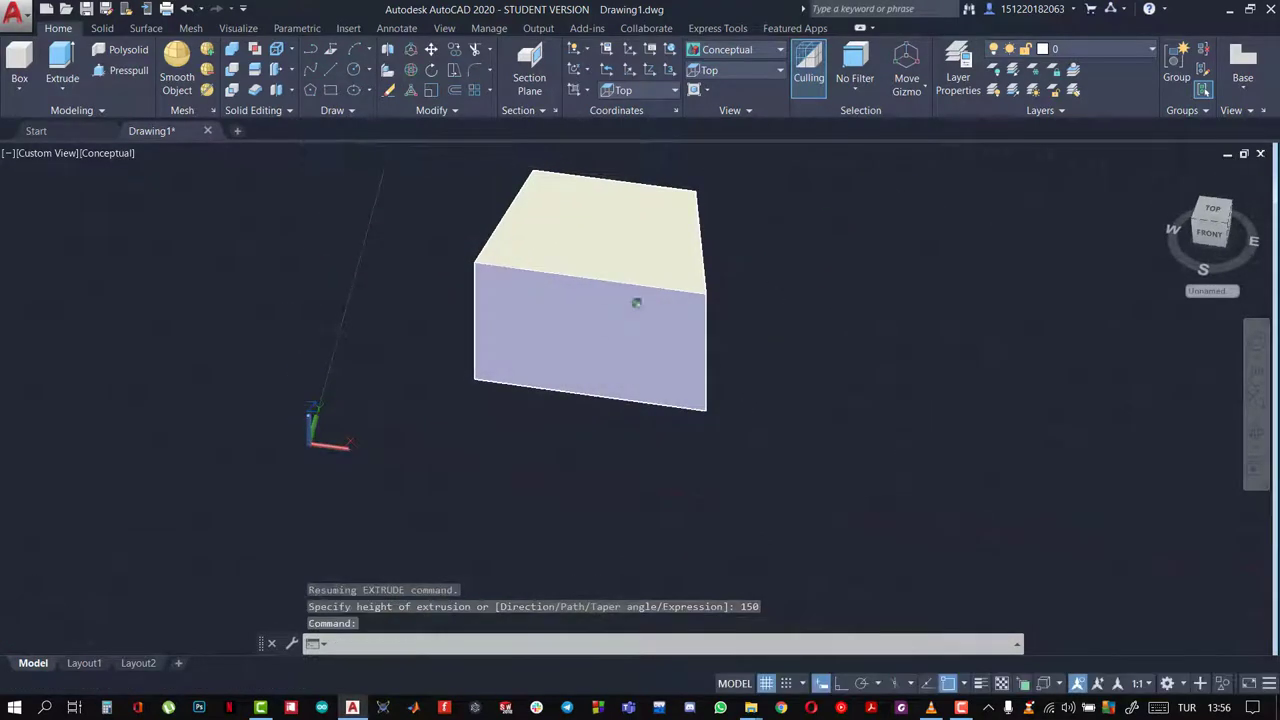
middle_click_drag(636, 302, 815, 320, "shift")
middle_click_drag(768, 263, 785, 283, "shift")
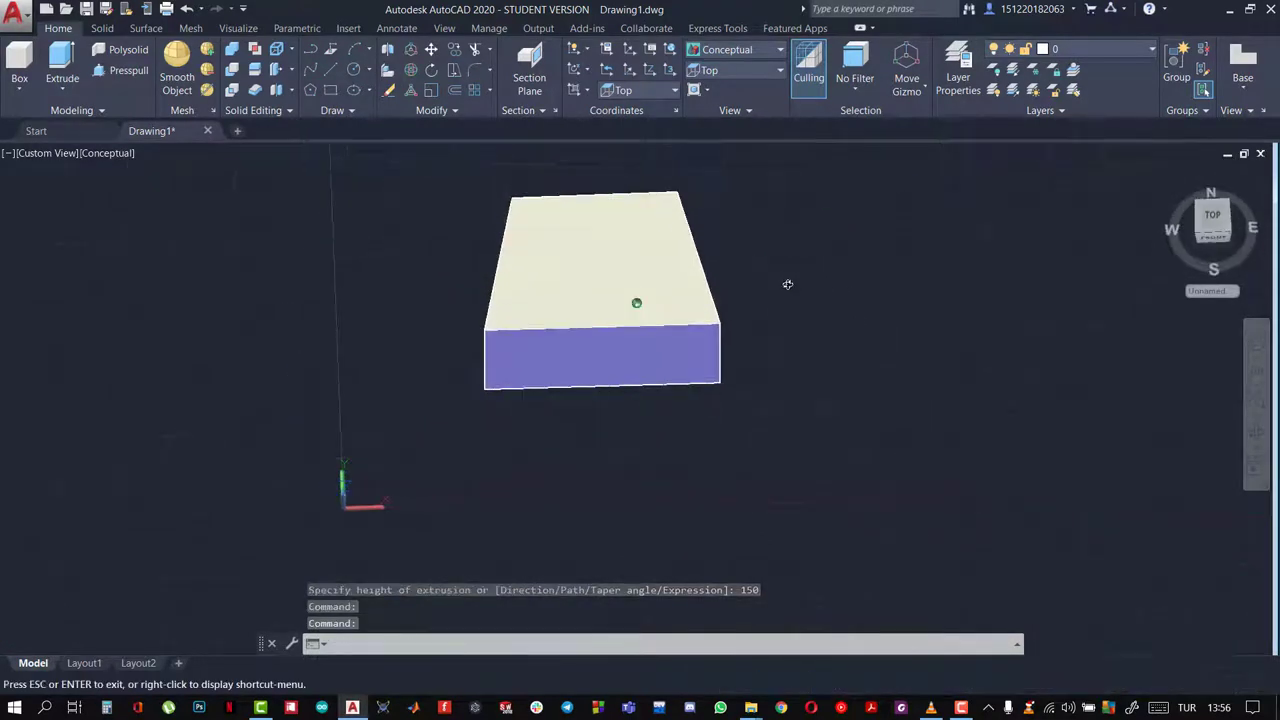
left_click_drag(903, 420, 636, 341)
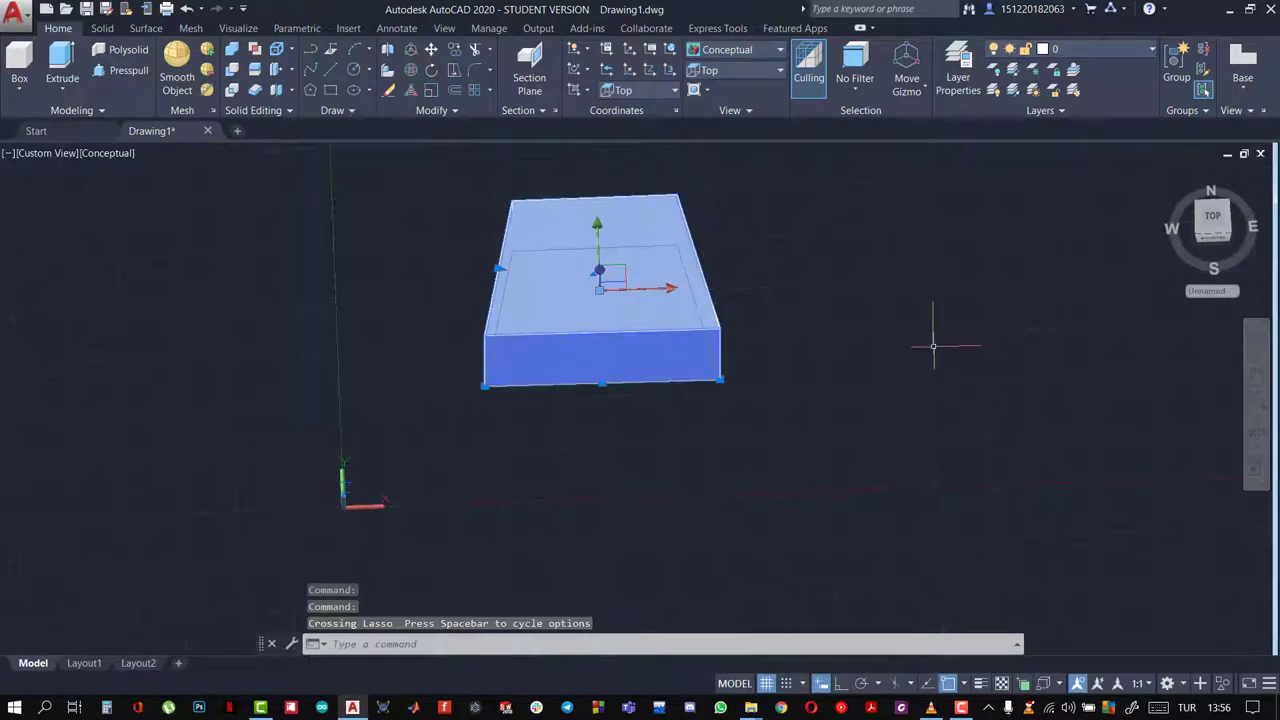
key("Escape")
mouse_move(929, 343)
middle_mouse_down("shift")
mouse_move(937, 369)
mouse_move(943, 234)
mouse_move(829, 329)
middle_mouse_up("shift")
Start a loft, then switch back to the Top preset view
left_click(62, 90)
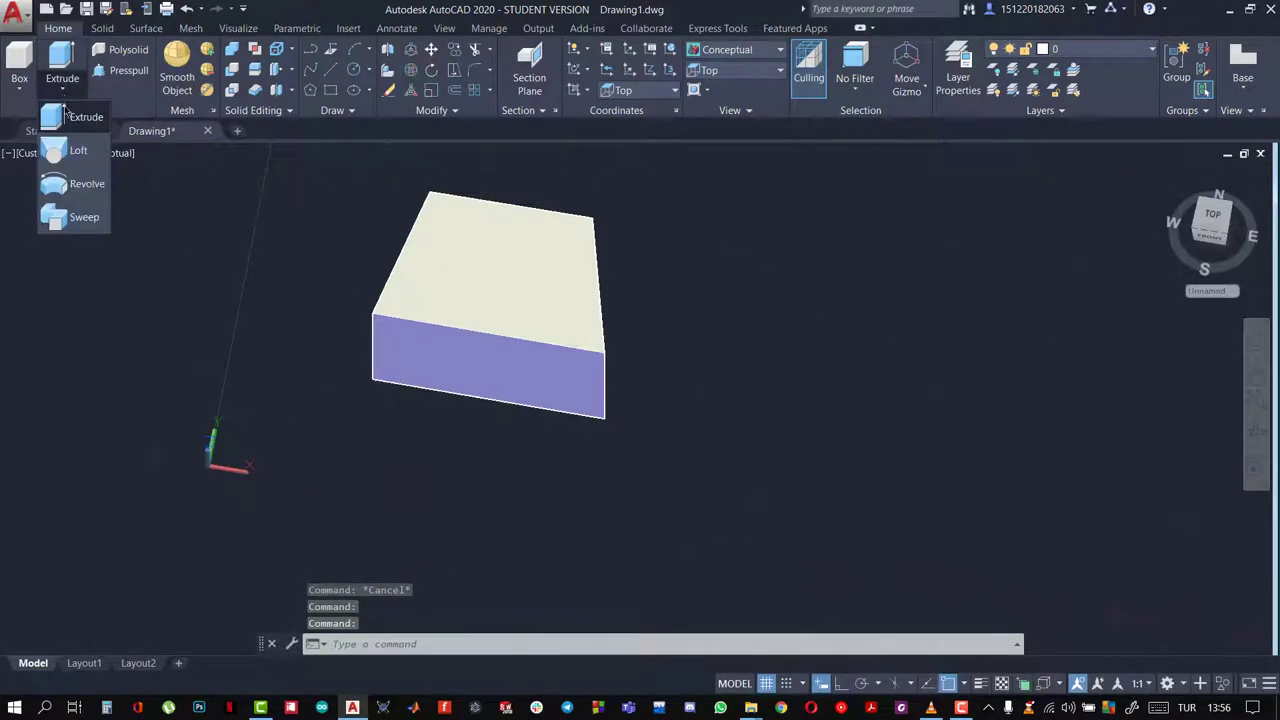
left_click(74, 149)
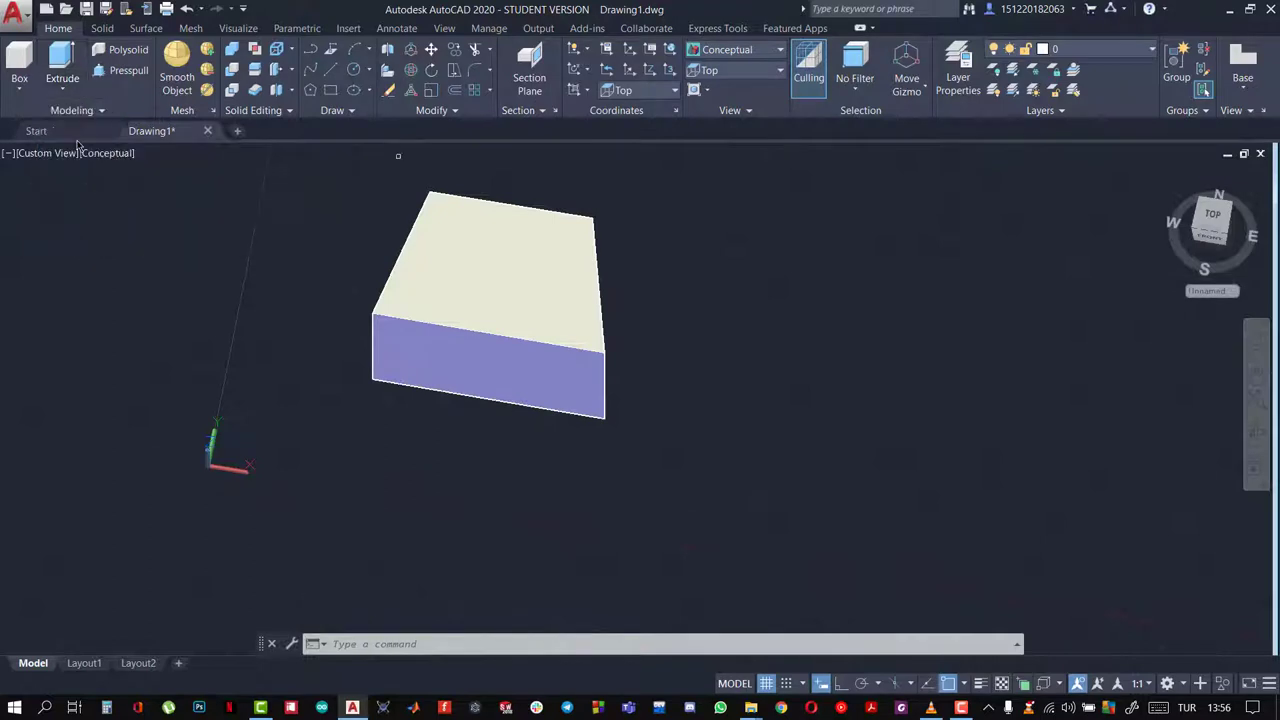
left_click(719, 68)
left_click(731, 92)
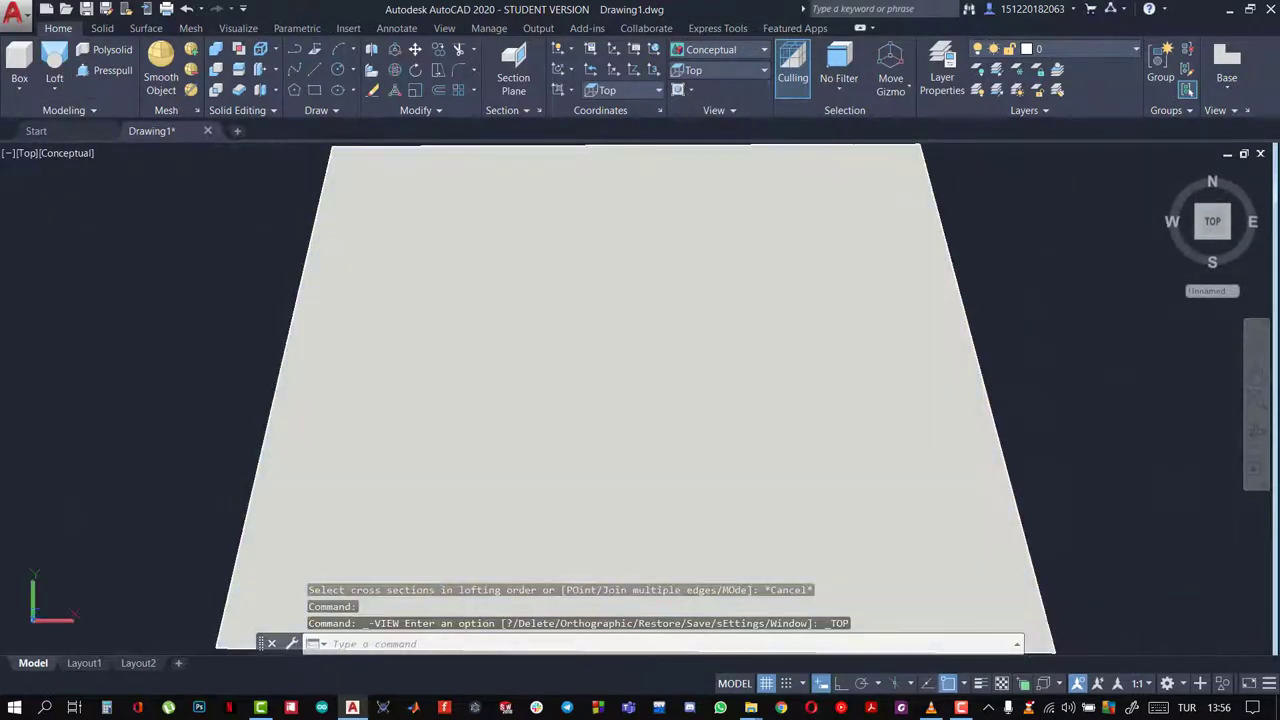
middle_click_drag(843, 180, 817, 157, "shift")
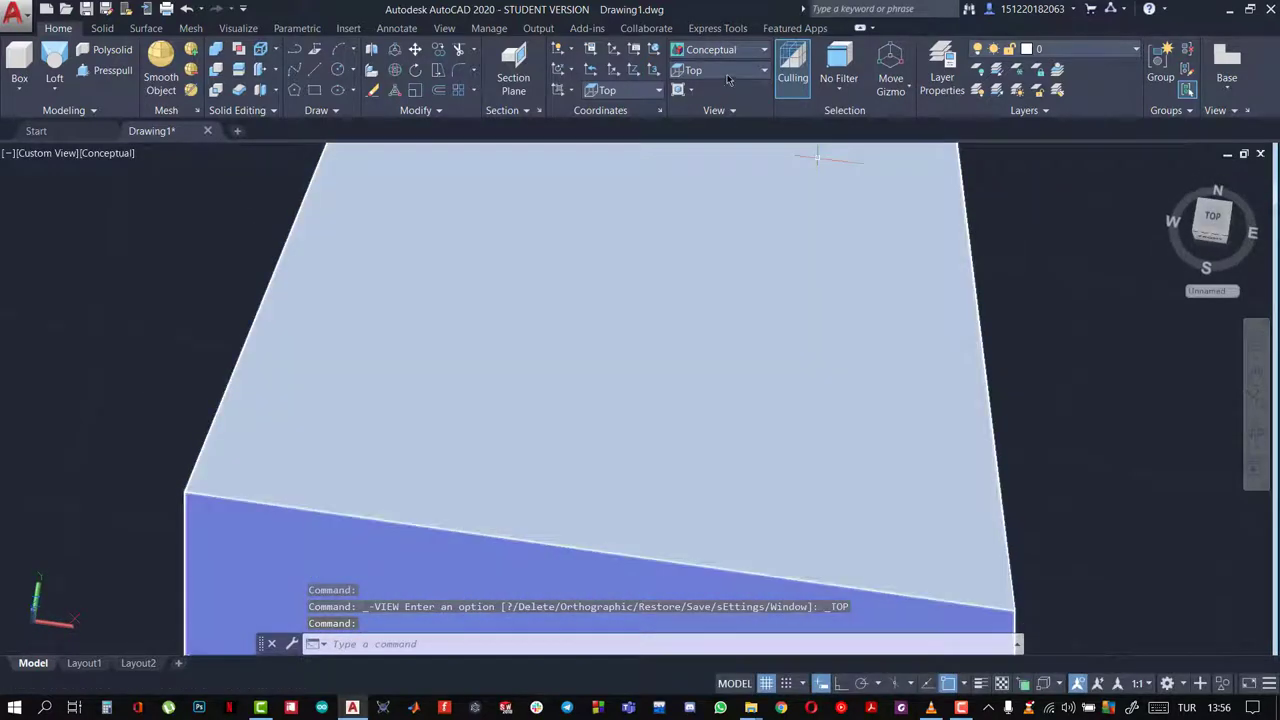
left_click(719, 70)
left_click(731, 92)
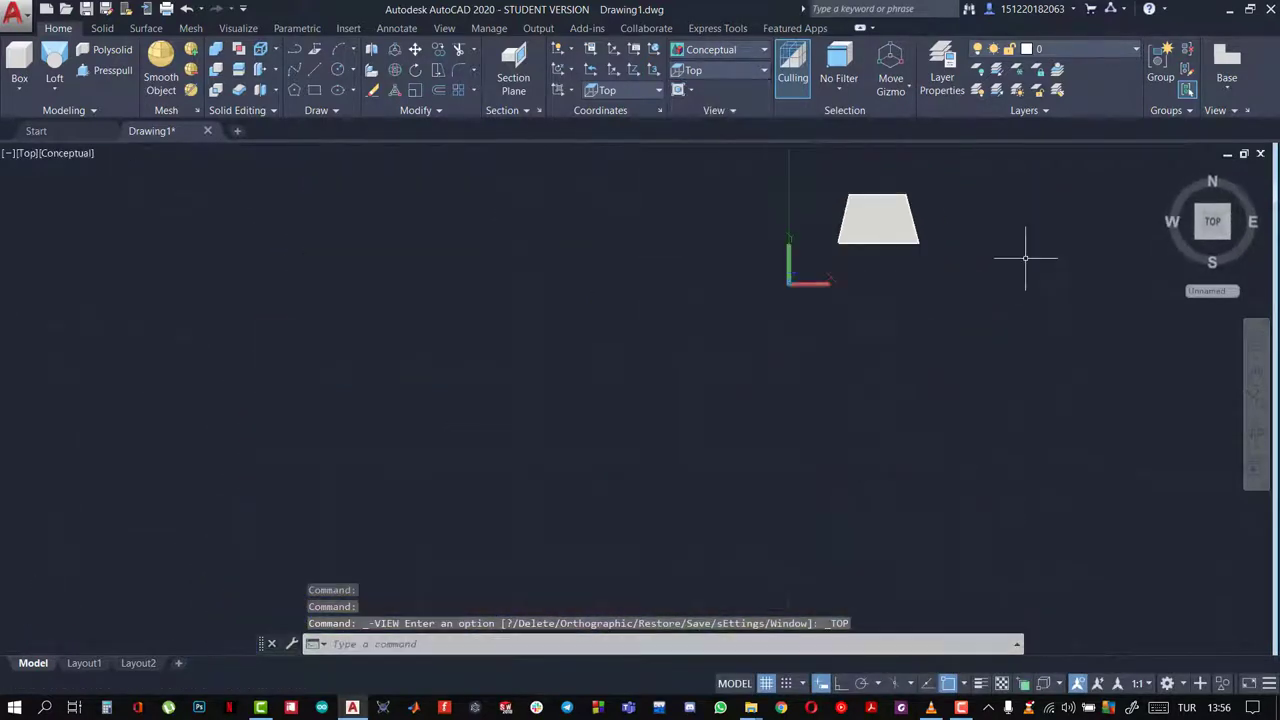
Pan and zoom so the block sits near the left side
middle_click_drag(1034, 234, 659, 288)
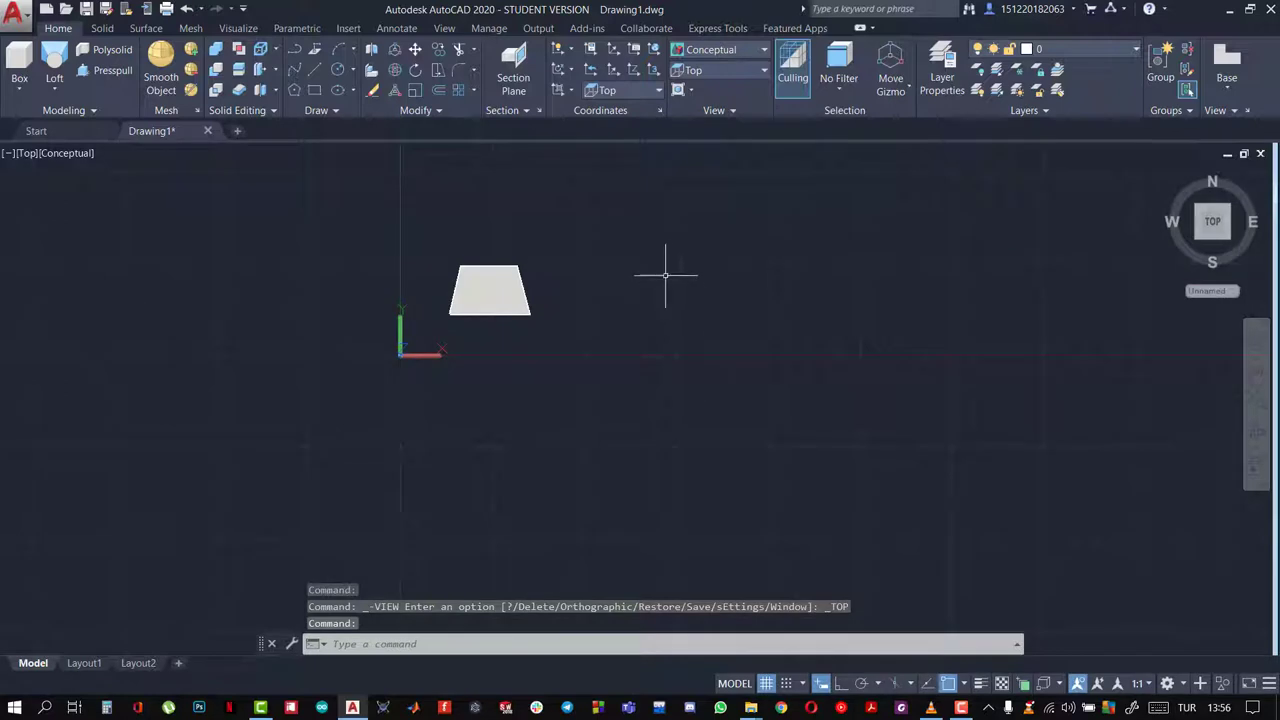
scroll(763, 247, "up", 2)
middle_click_drag(743, 249, 733, 294)
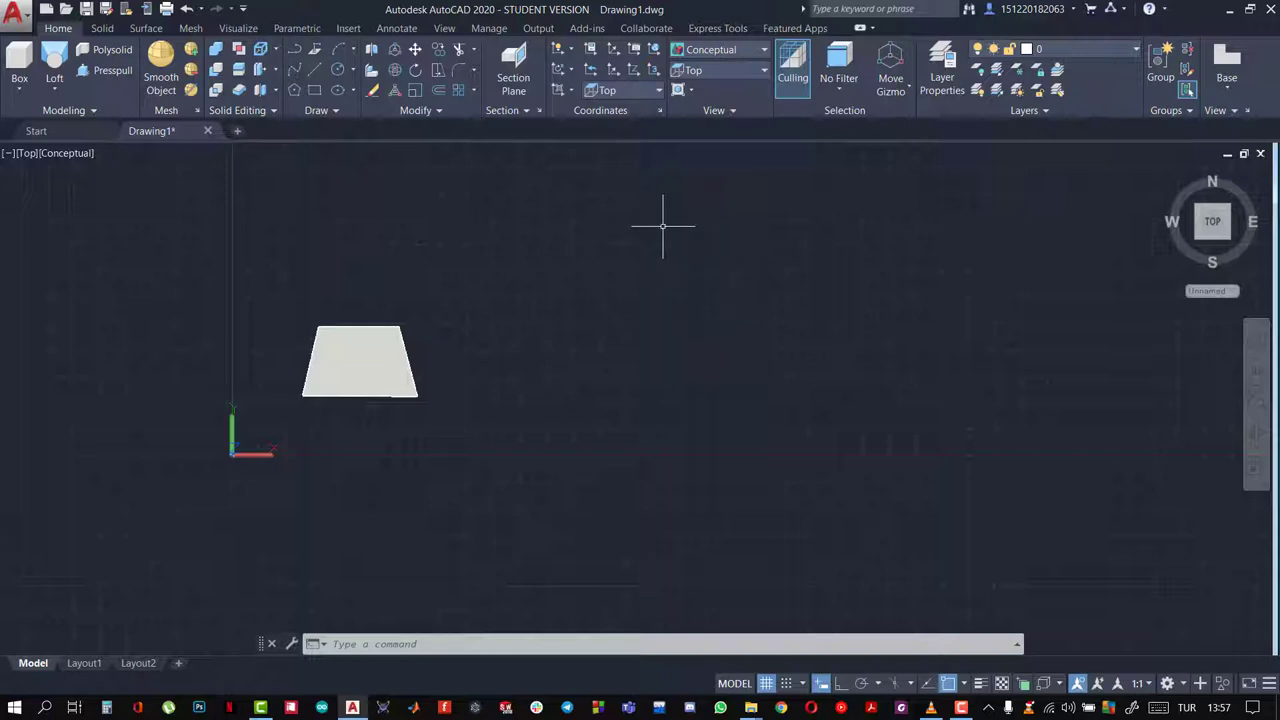
Draw a rectangle beside the box
left_click(318, 91)
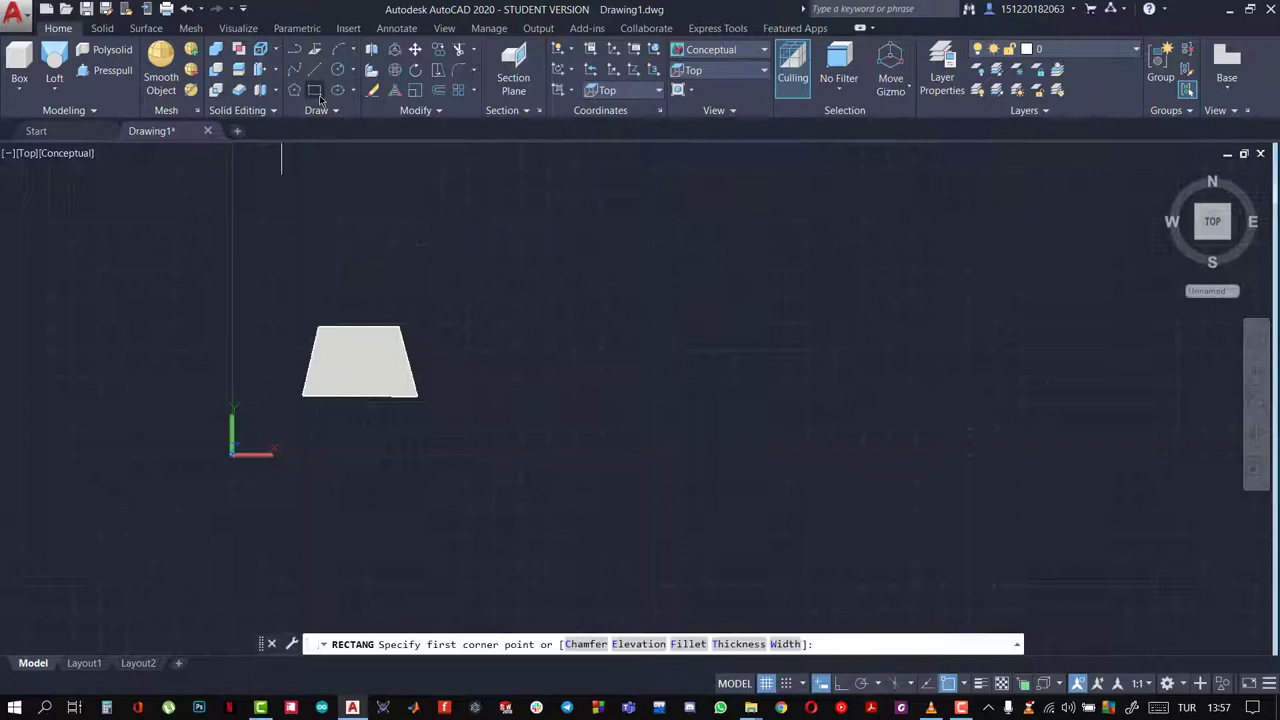
left_click(552, 237)
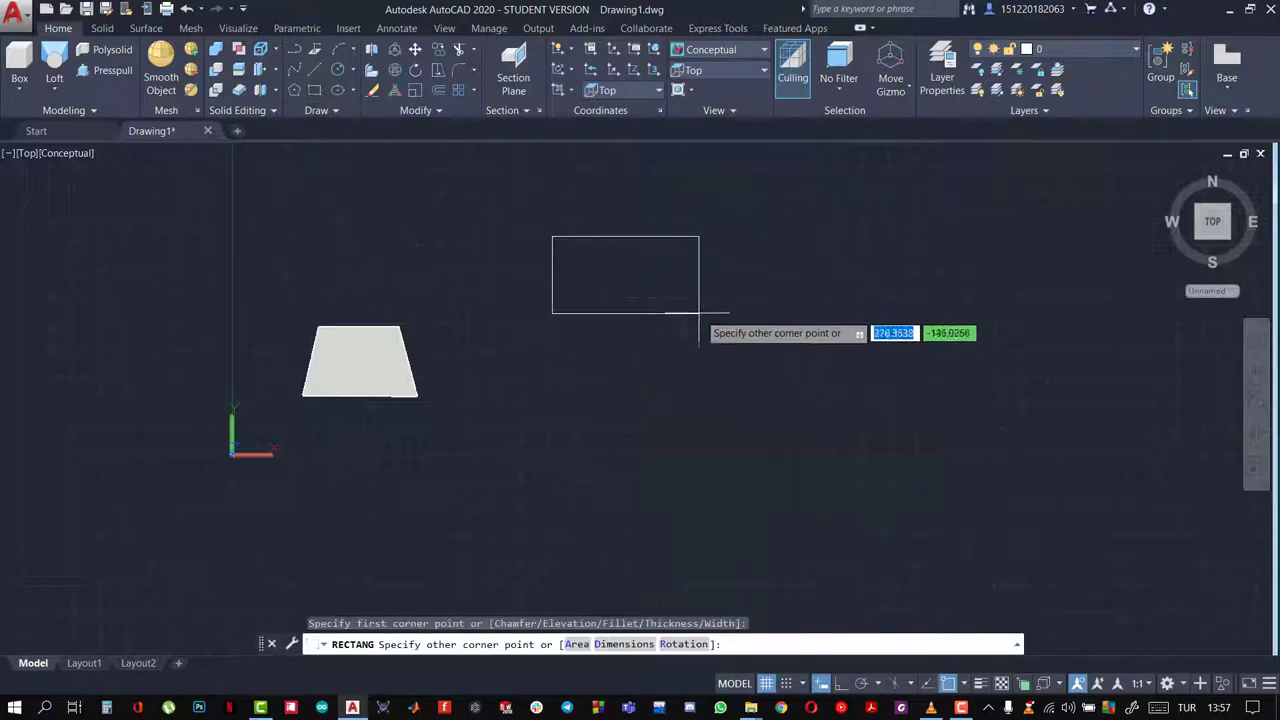
left_click(724, 366)
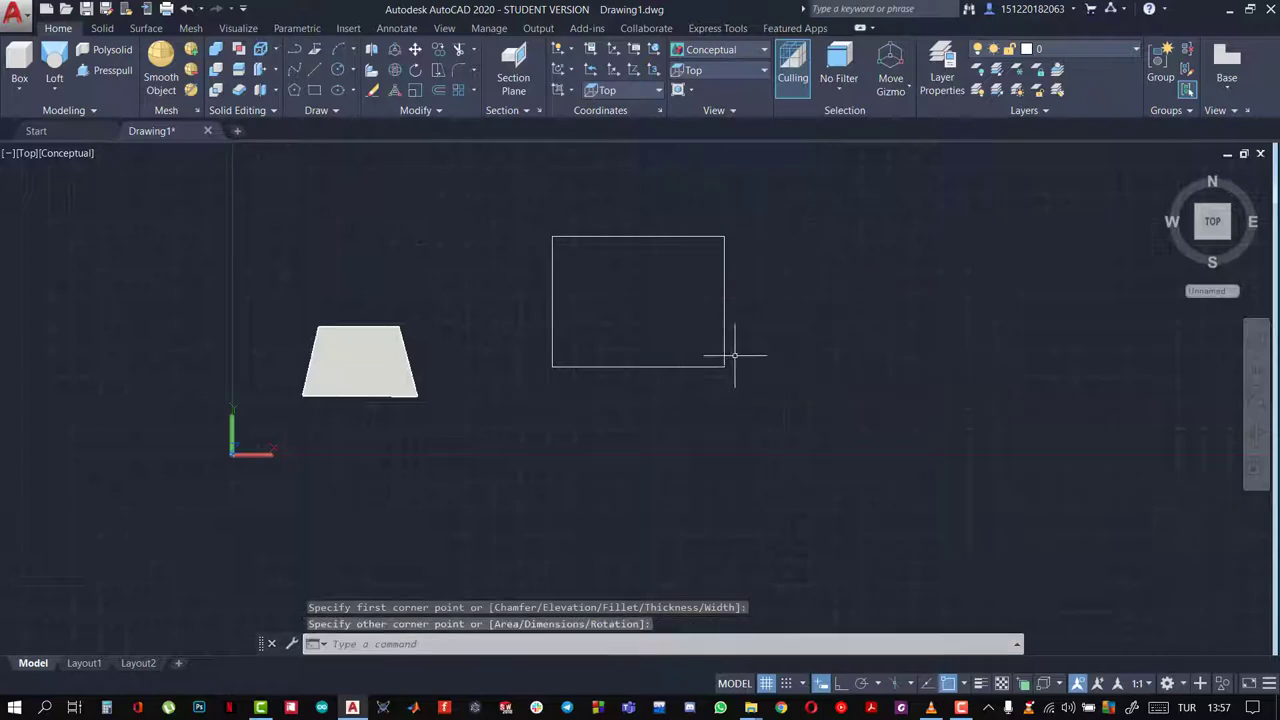
Draw a circle centred inside the rectangle, sized to fit within it
left_click(336, 70)
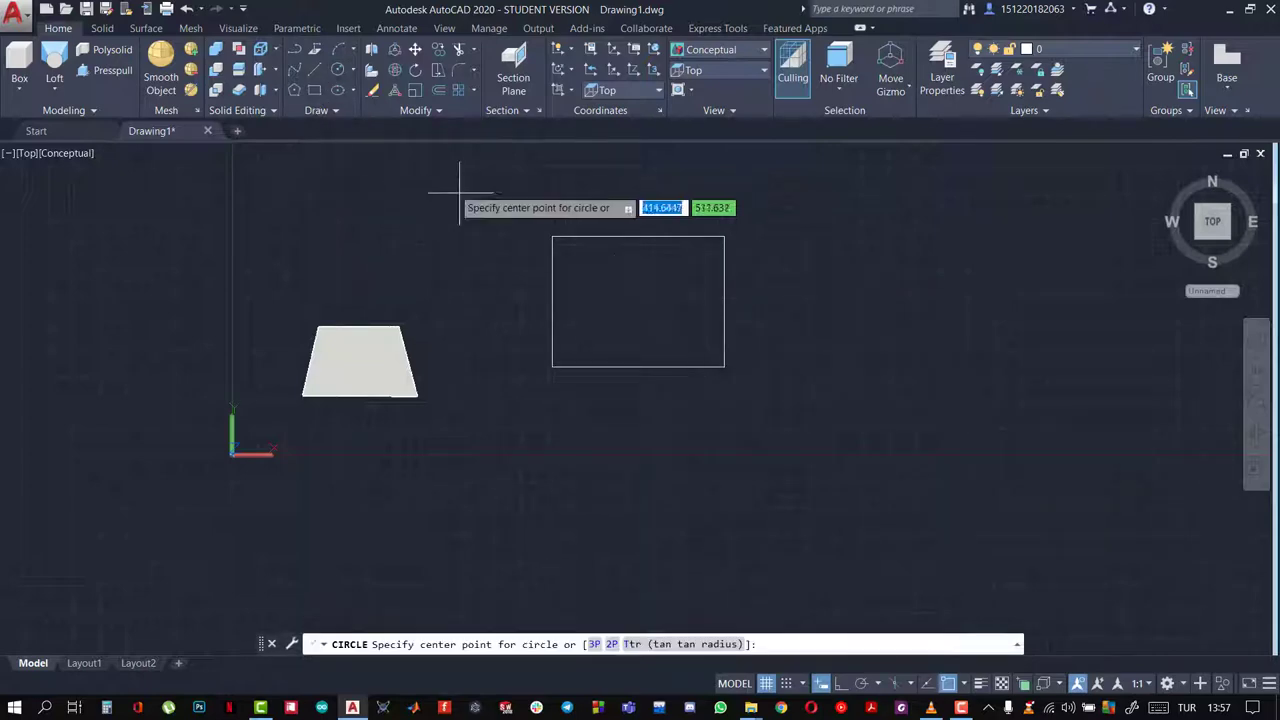
left_click(594, 268)
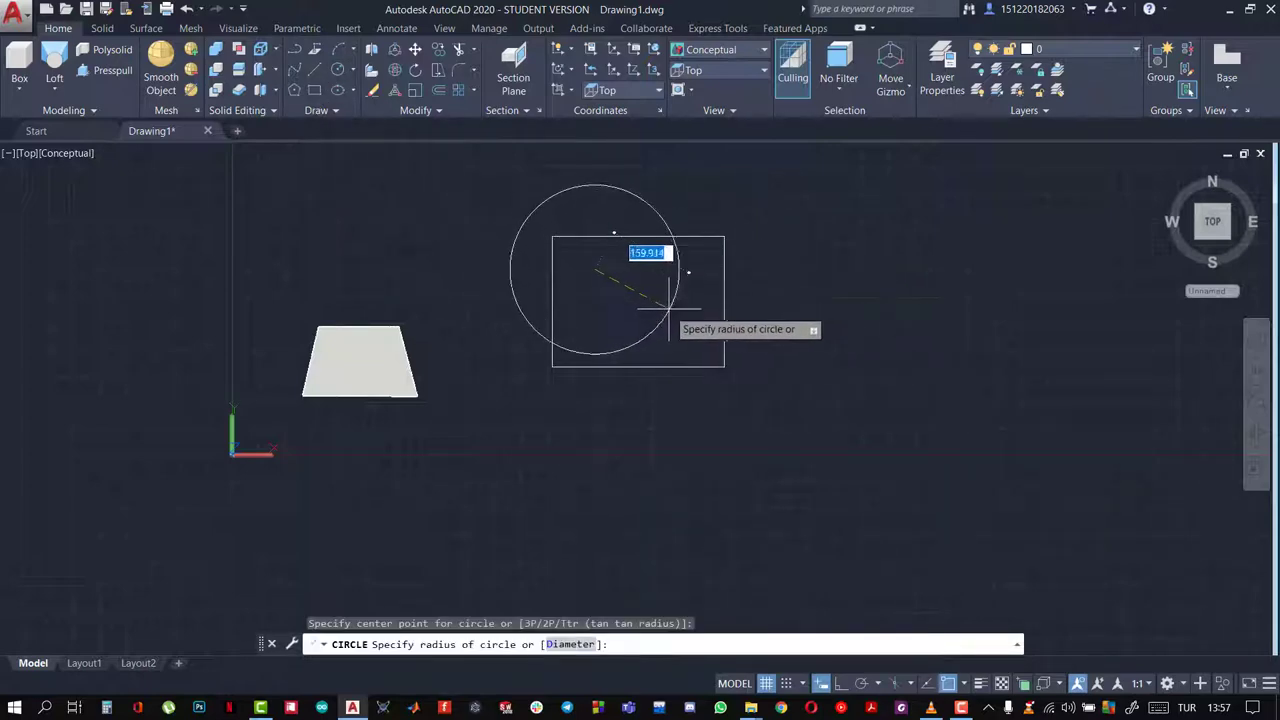
key("Escape")
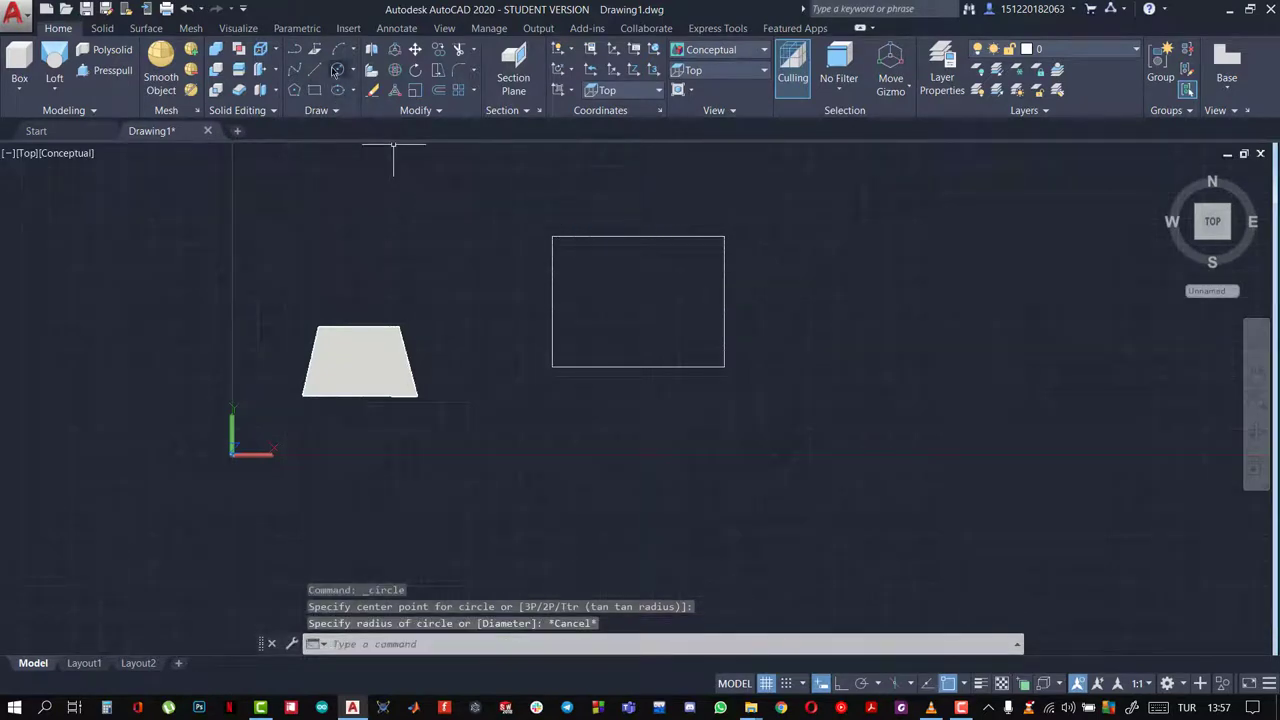
left_click(336, 70)
left_click(638, 299)
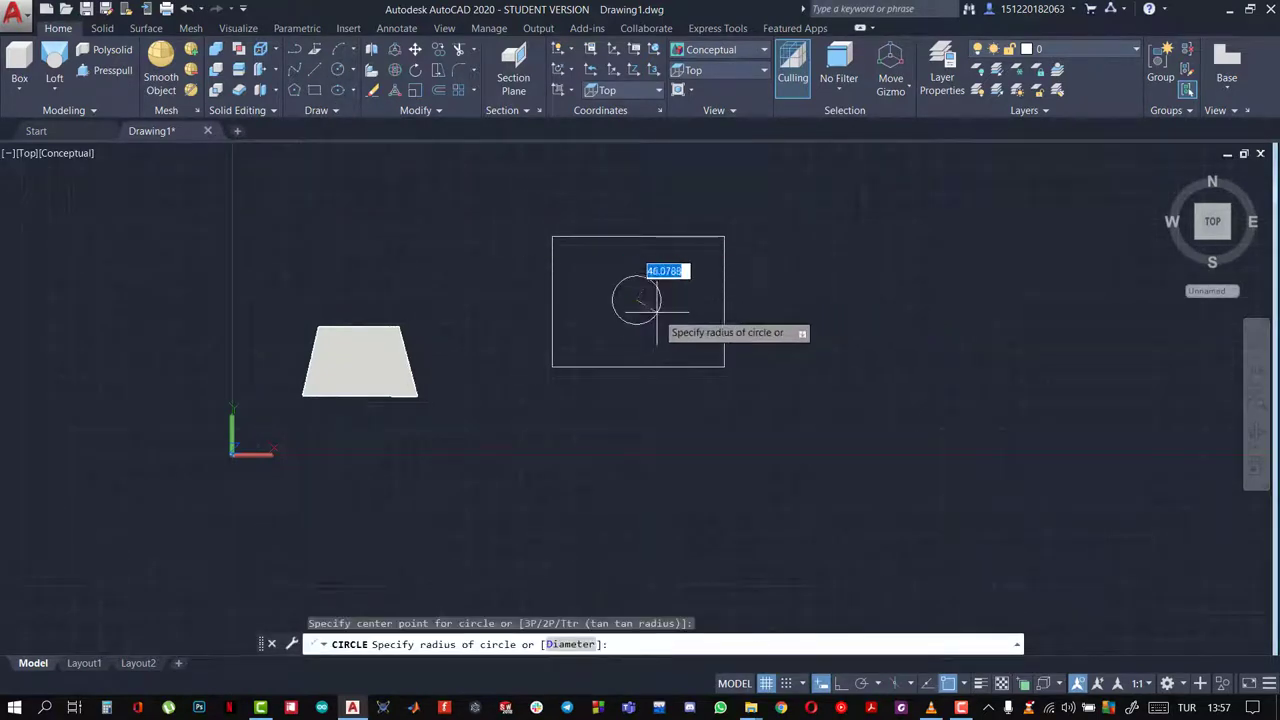
left_click(682, 329)
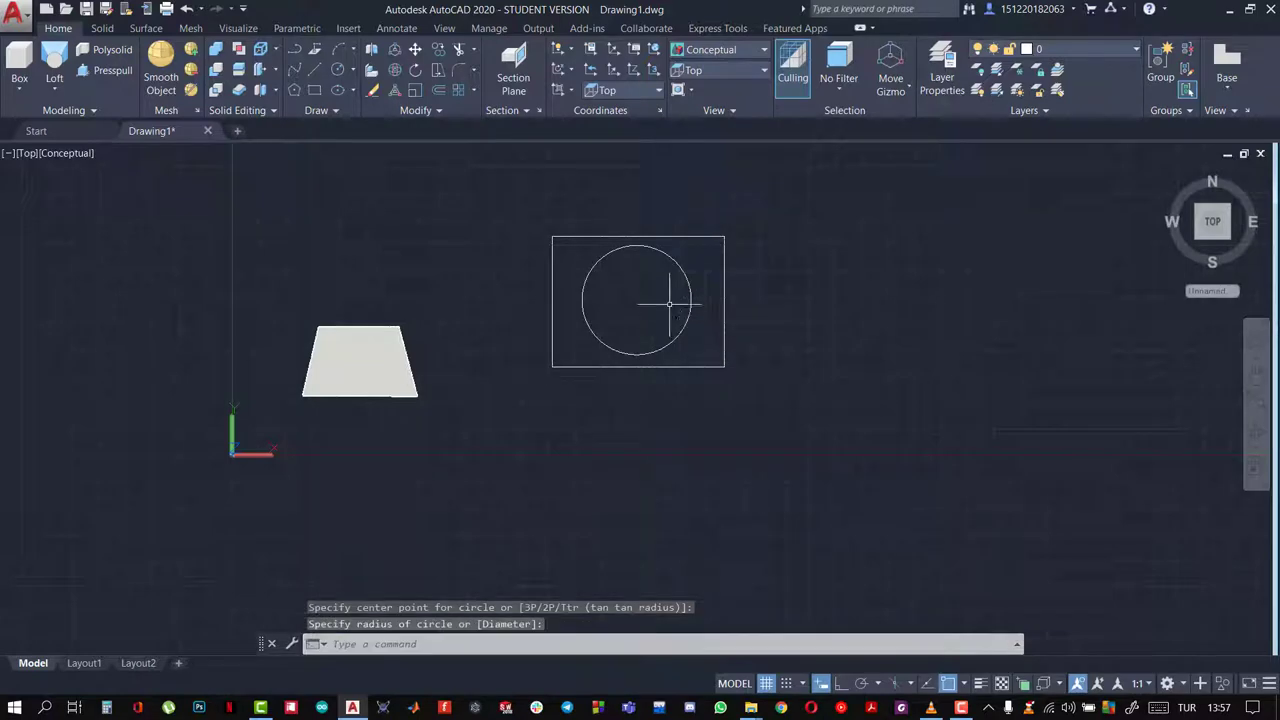
Draw a 5-sided inscribed pentagon at the circle centre, enclosing the rectangle
left_click(300, 90)
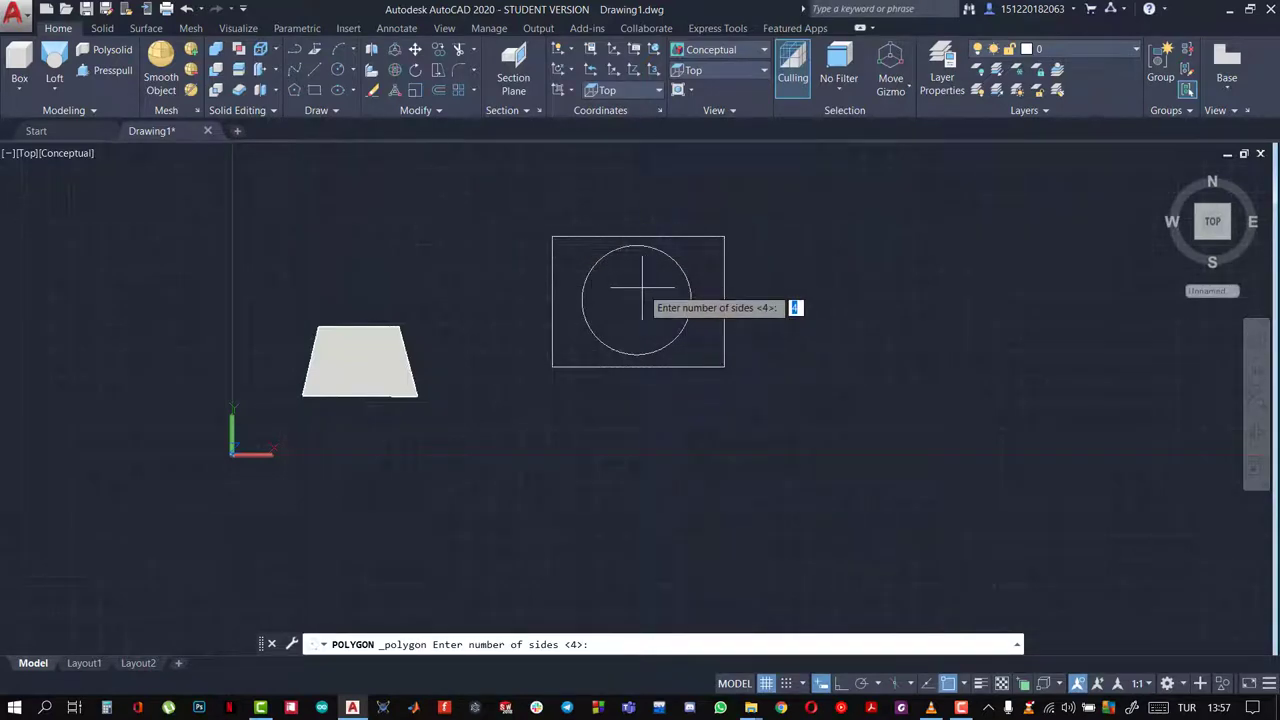
key("Return")
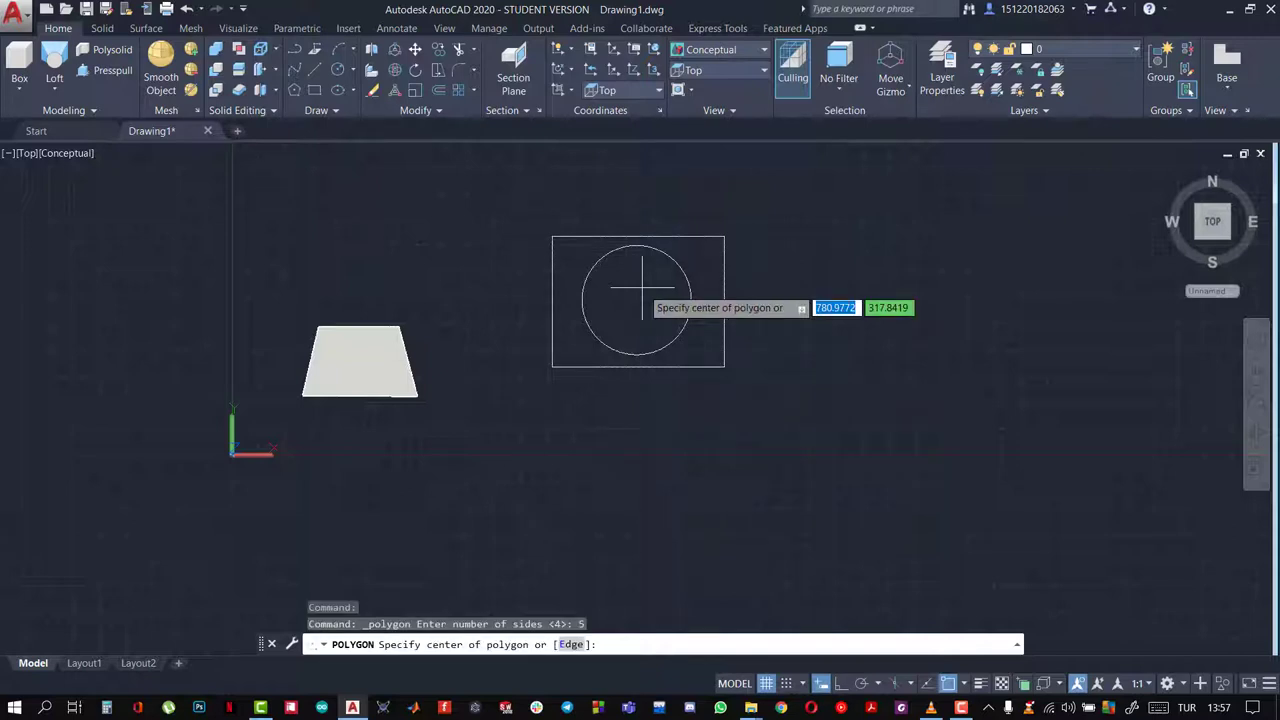
left_click(640, 298)
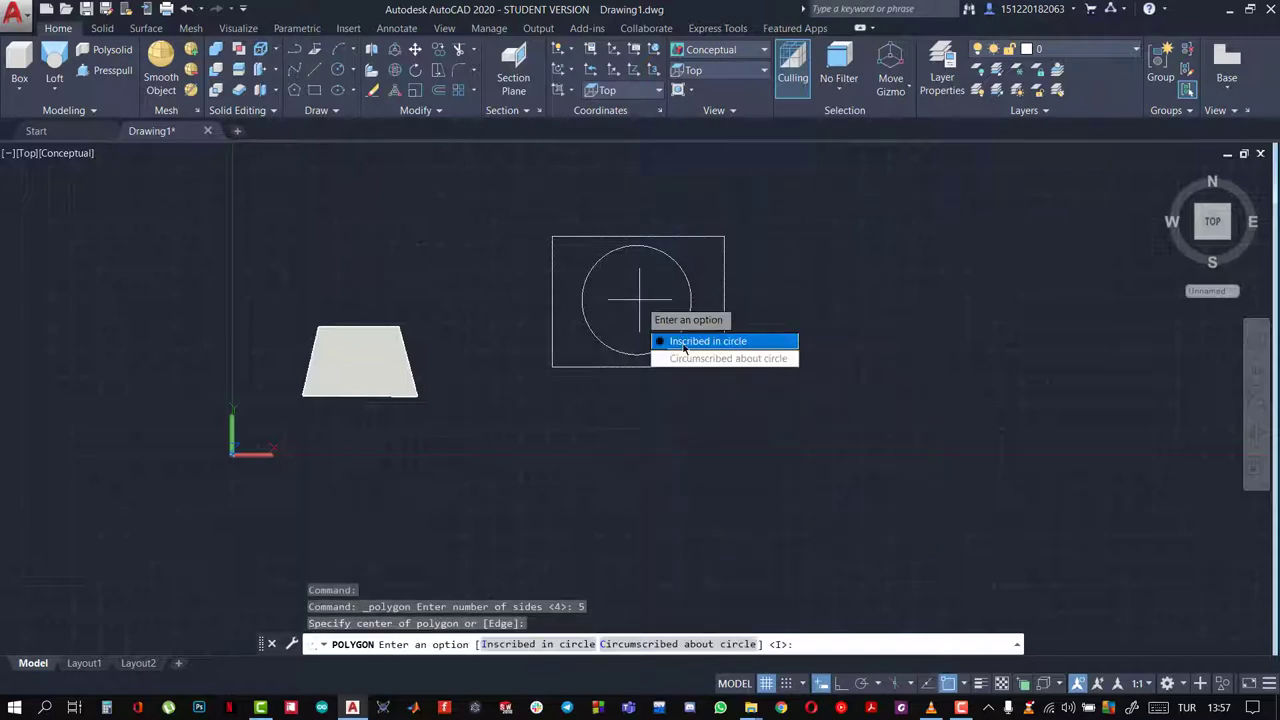
left_click(688, 341)
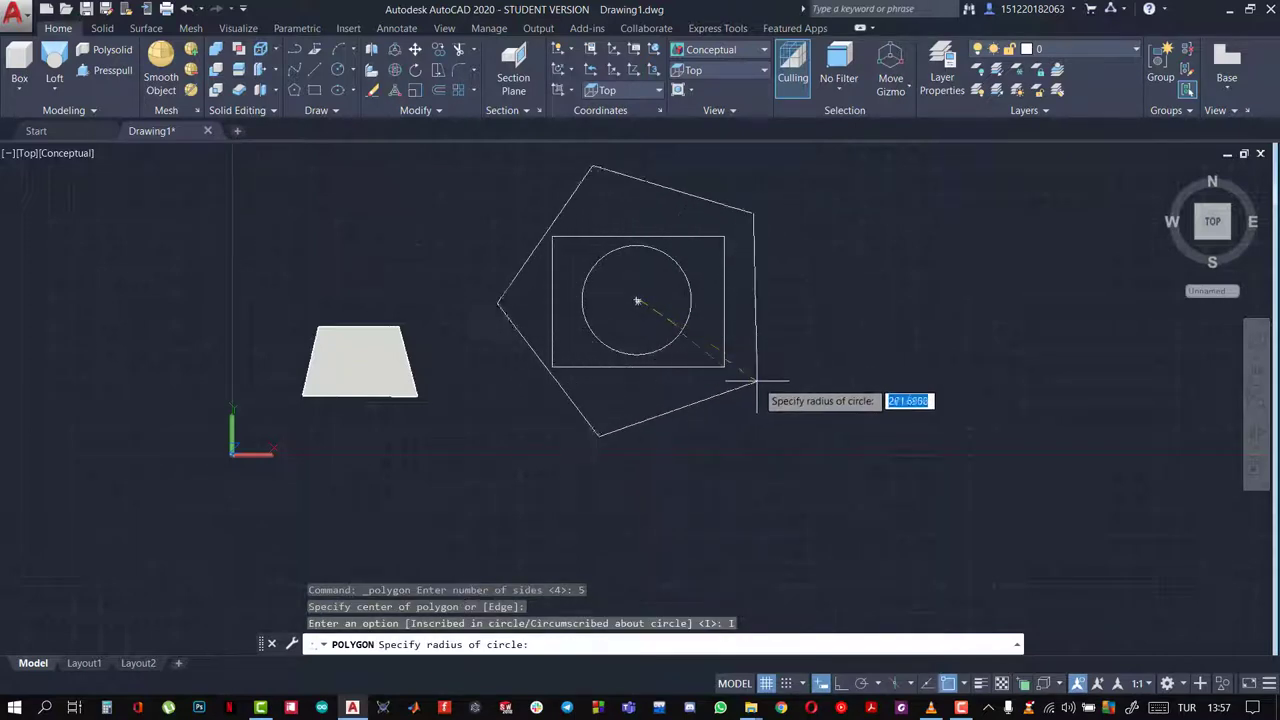
left_click(729, 425)
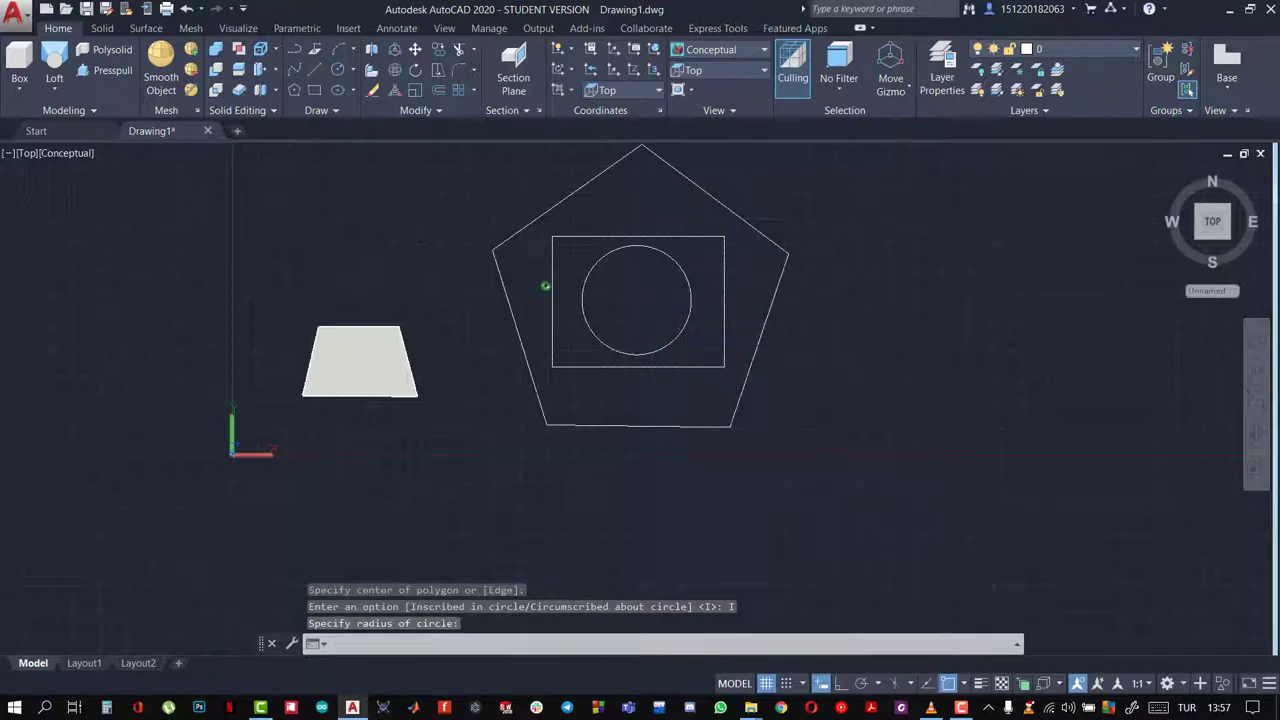
mouse_move(805, 420)
middle_mouse_down("shift")
mouse_move(749, 260)
mouse_move(705, 262)
mouse_move(729, 266)
mouse_move(734, 217)
mouse_move(751, 209)
mouse_move(757, 249)
mouse_move(806, 240)
mouse_move(778, 280)
middle_mouse_up("shift")
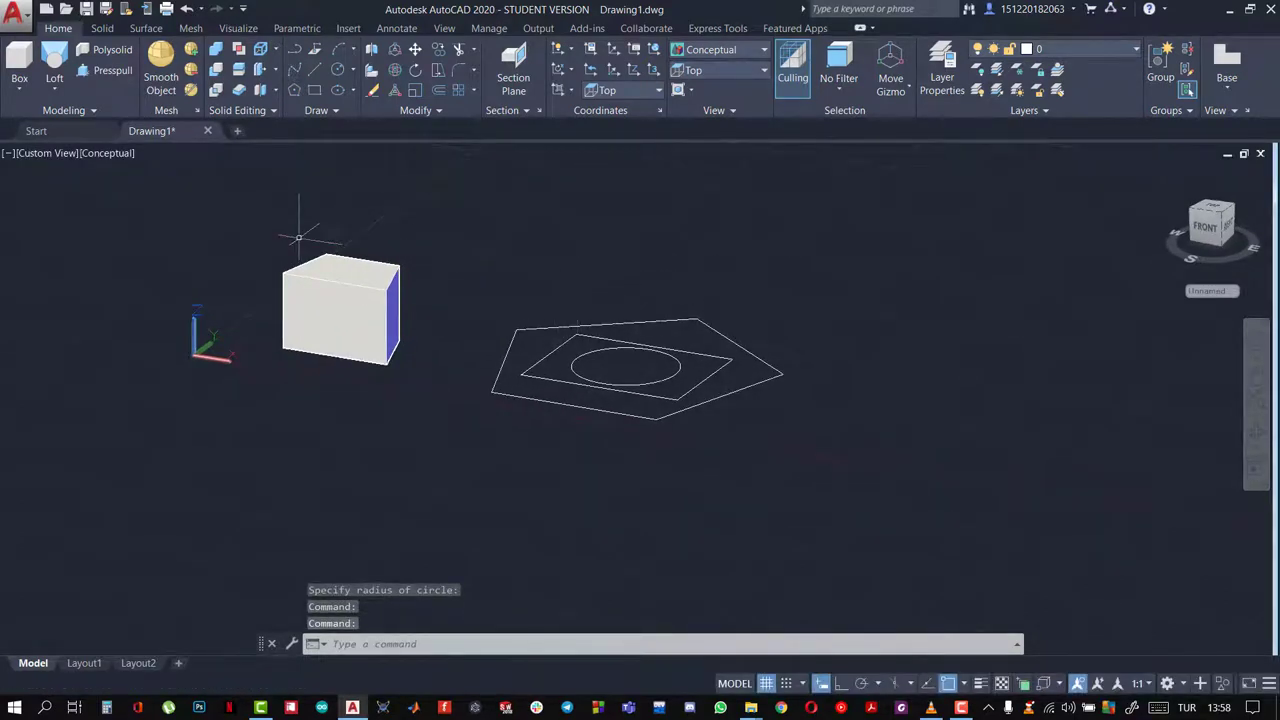
Move the rectangle 200 units straight up with Ortho on
left_click(416, 52)
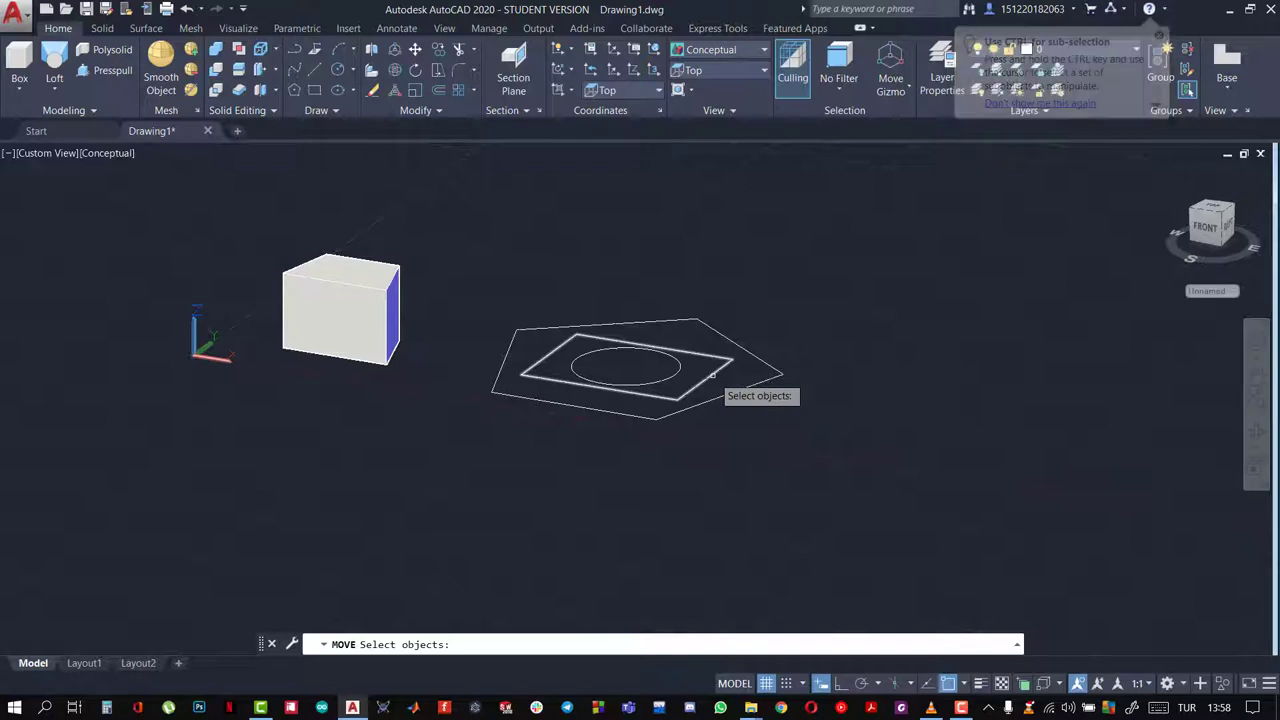
middle_click_drag(743, 297, 731, 335)
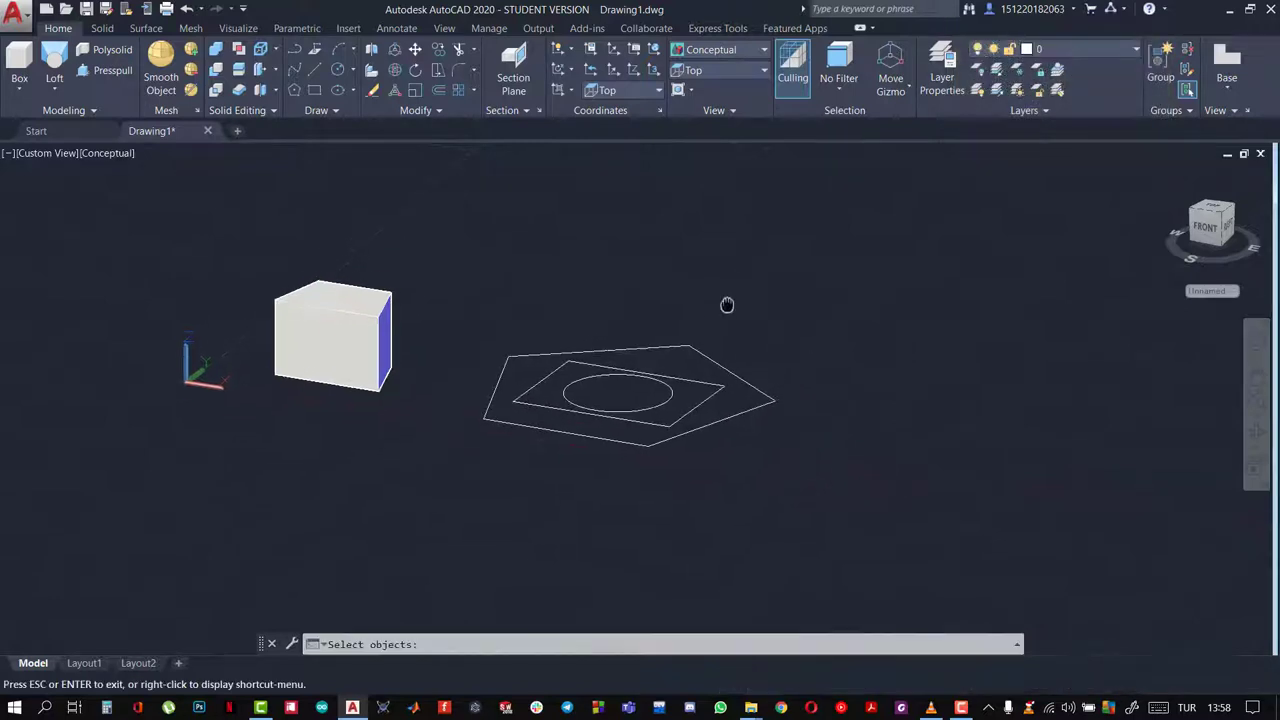
left_click(697, 410)
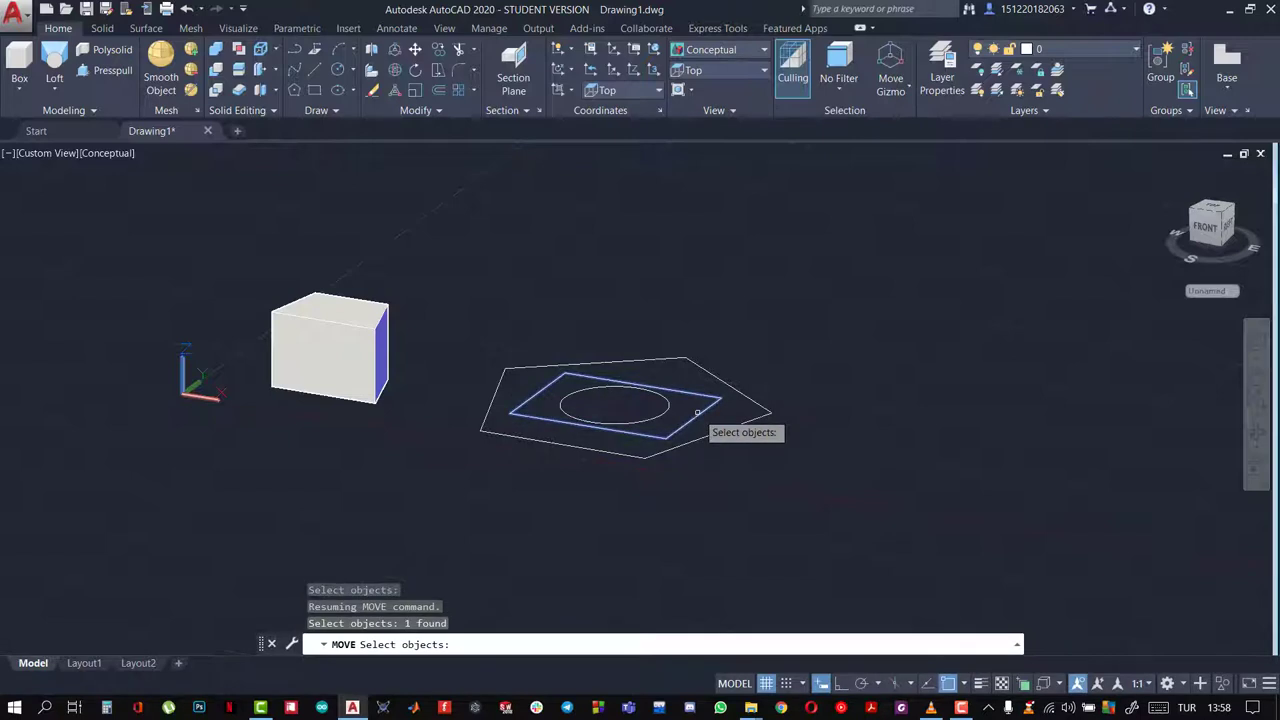
key("Return")
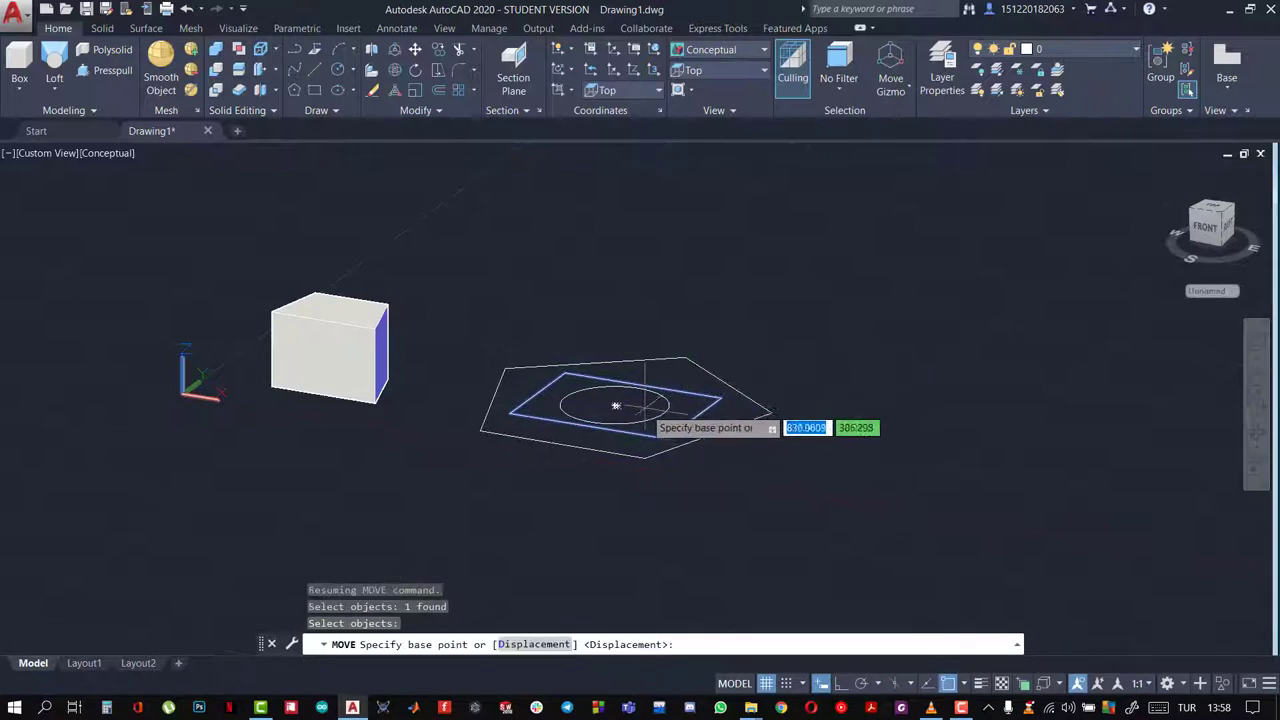
key("F8")
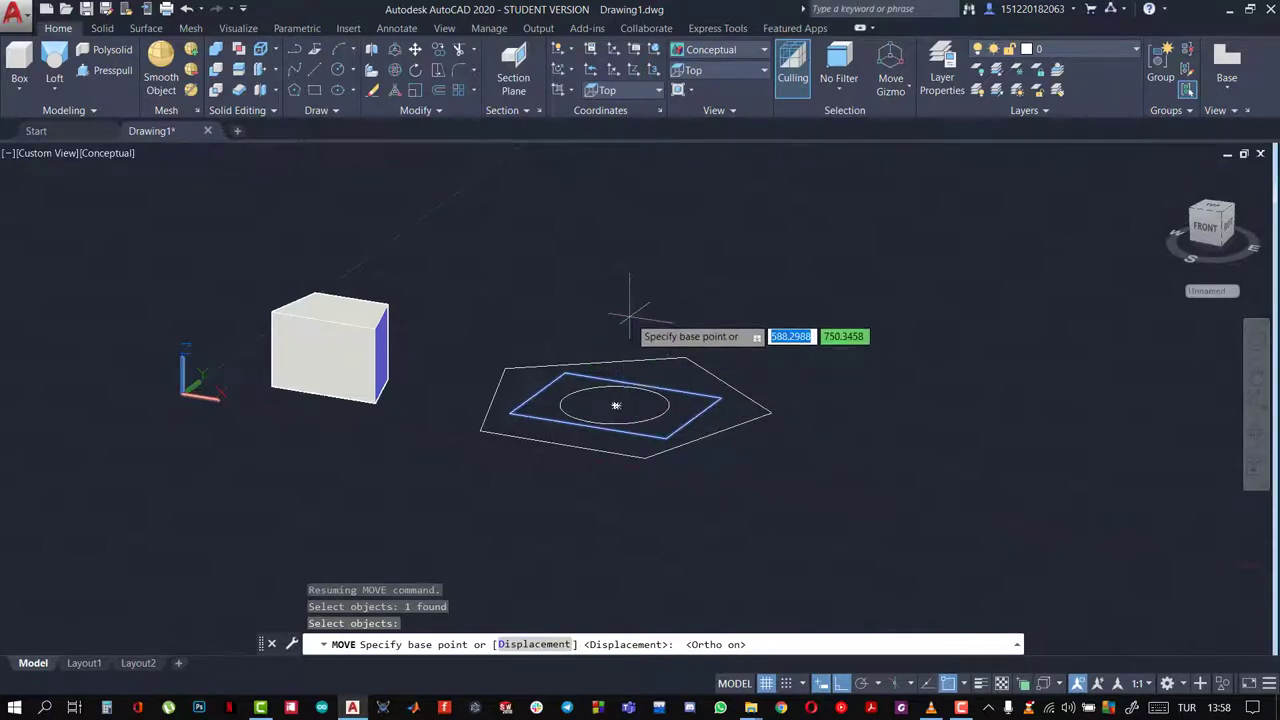
type("0")
key("Return")
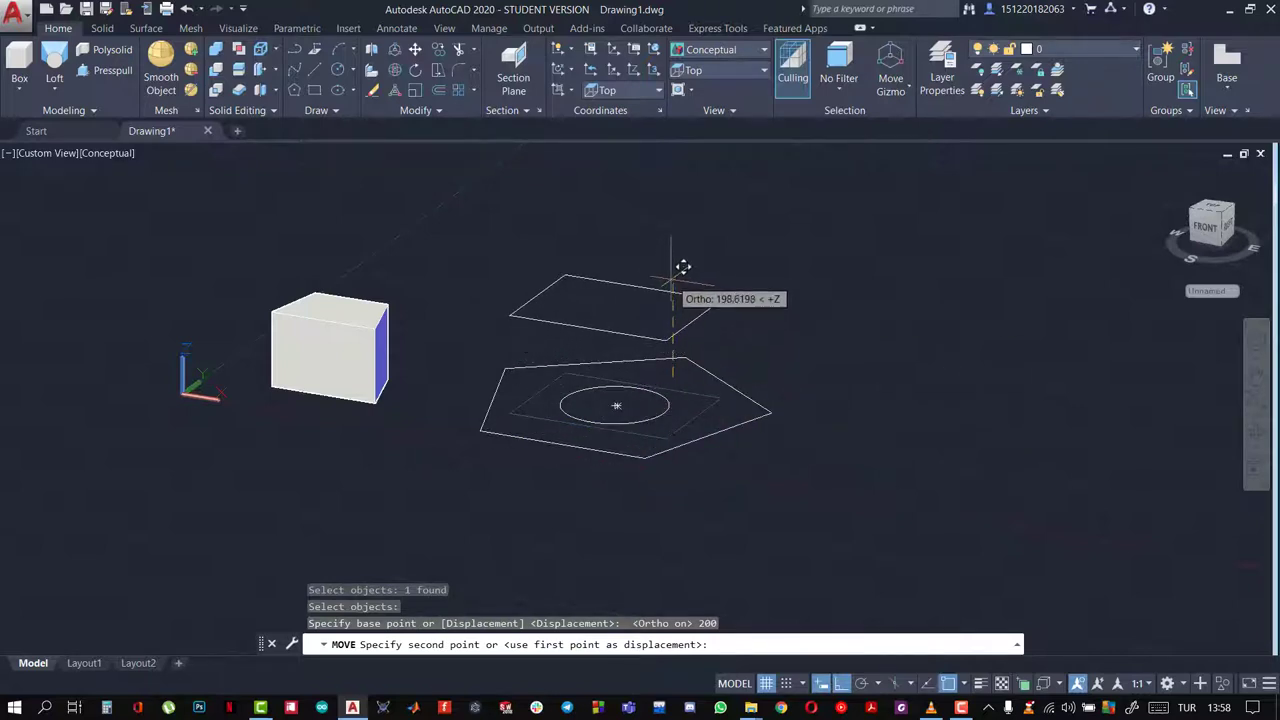
left_click(672, 281)
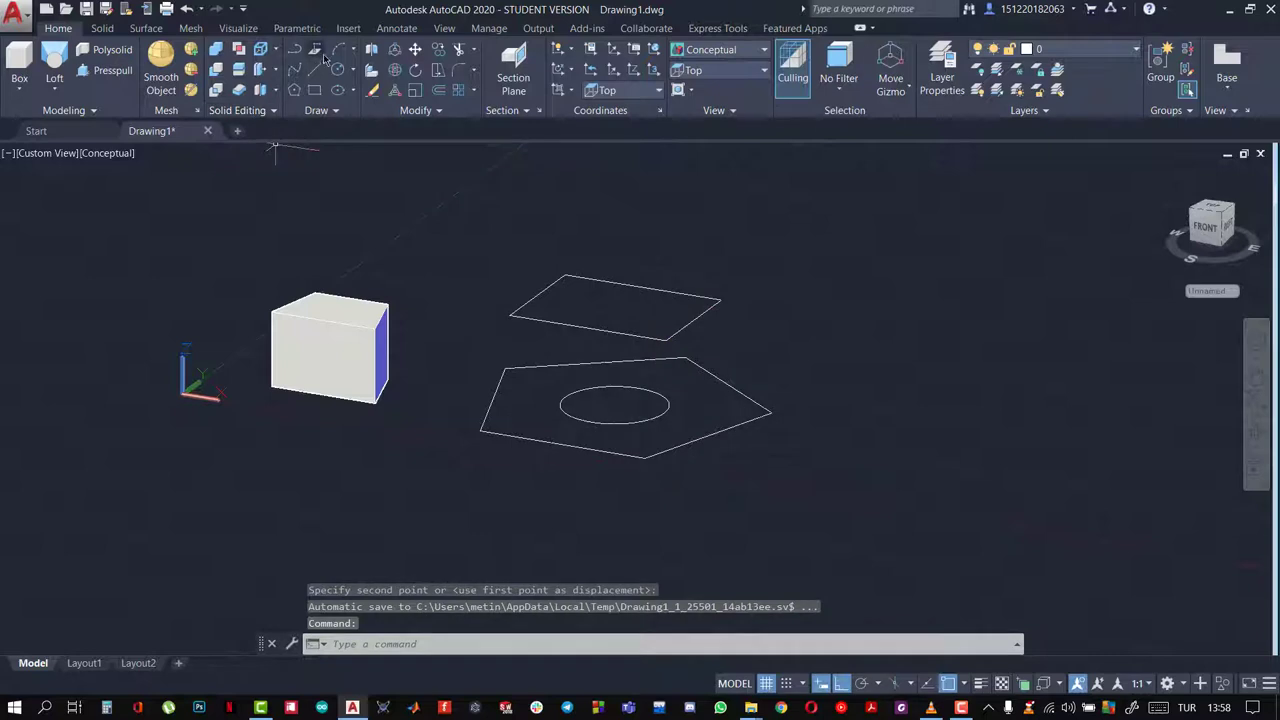
Move the circle 450 units straight up from its centre
left_click(415, 49)
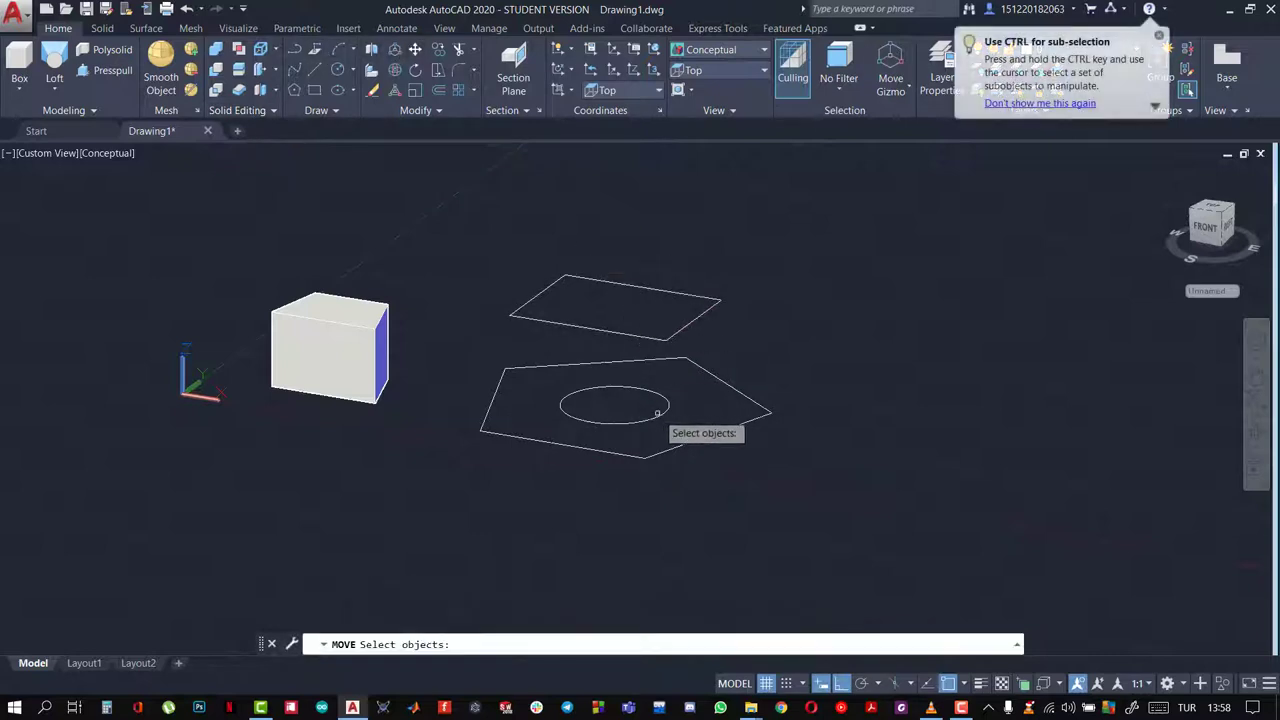
left_click(662, 409)
key("Return")
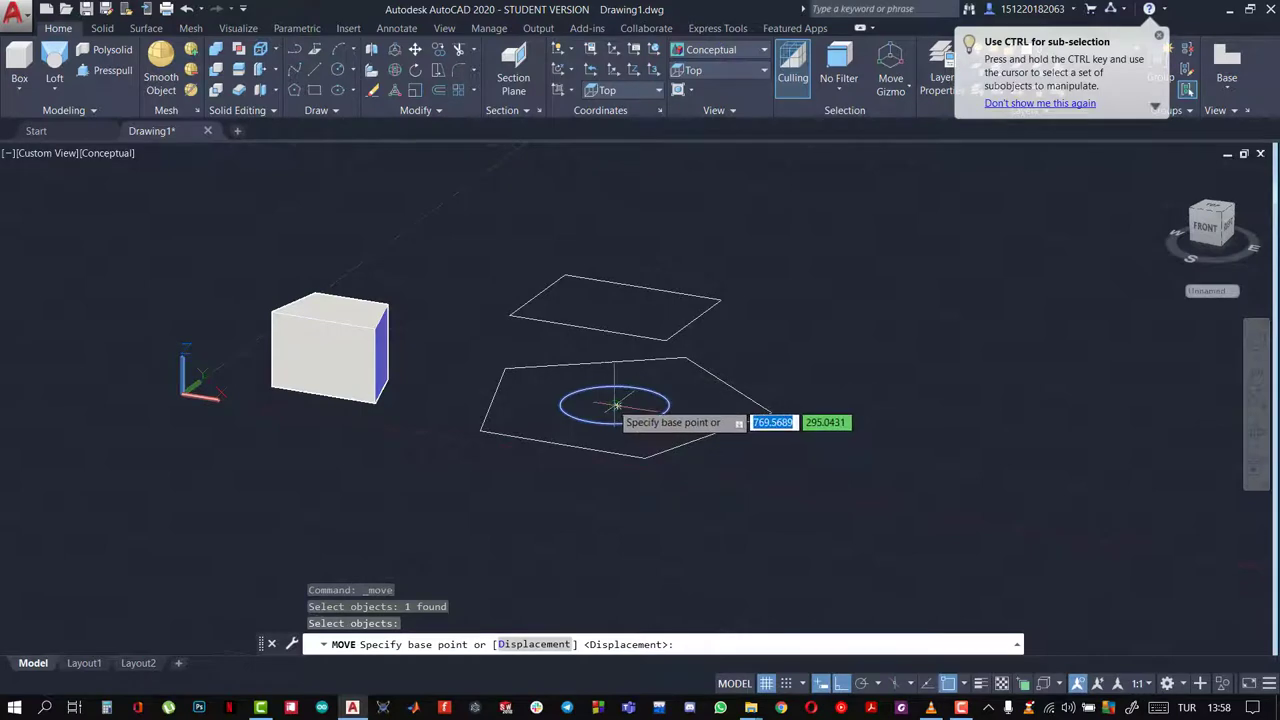
left_click(616, 405)
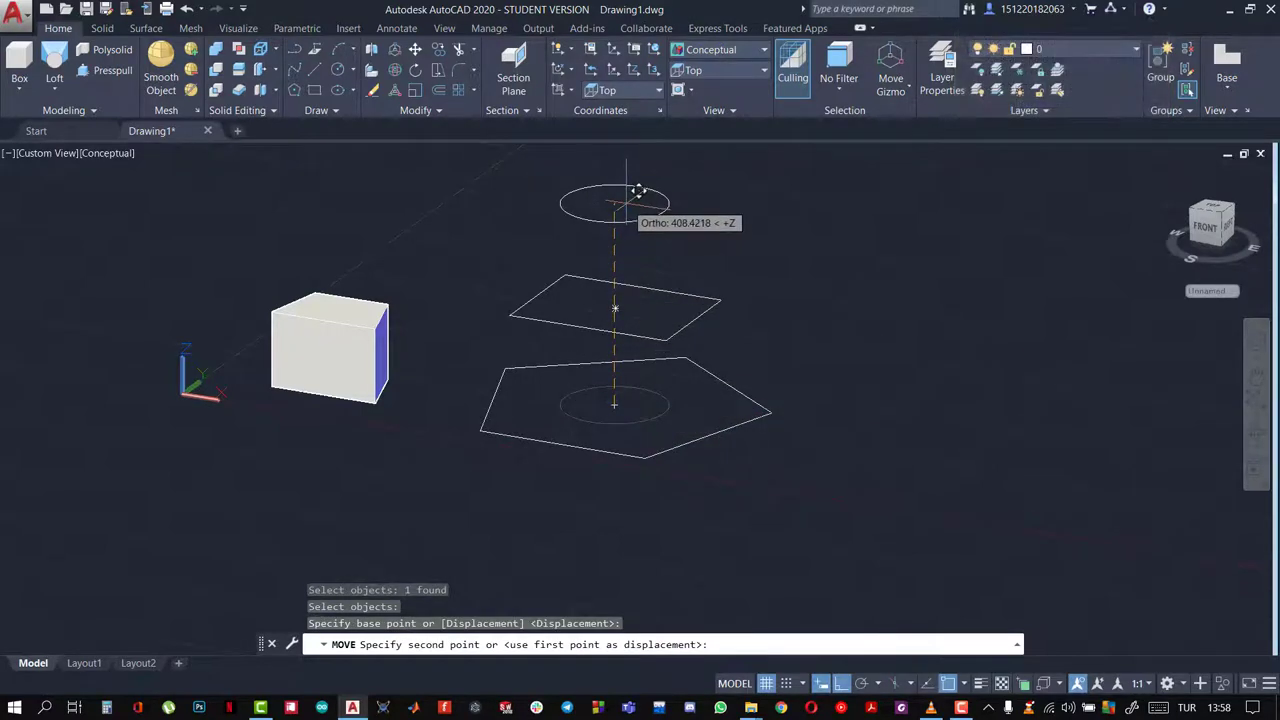
type("15")
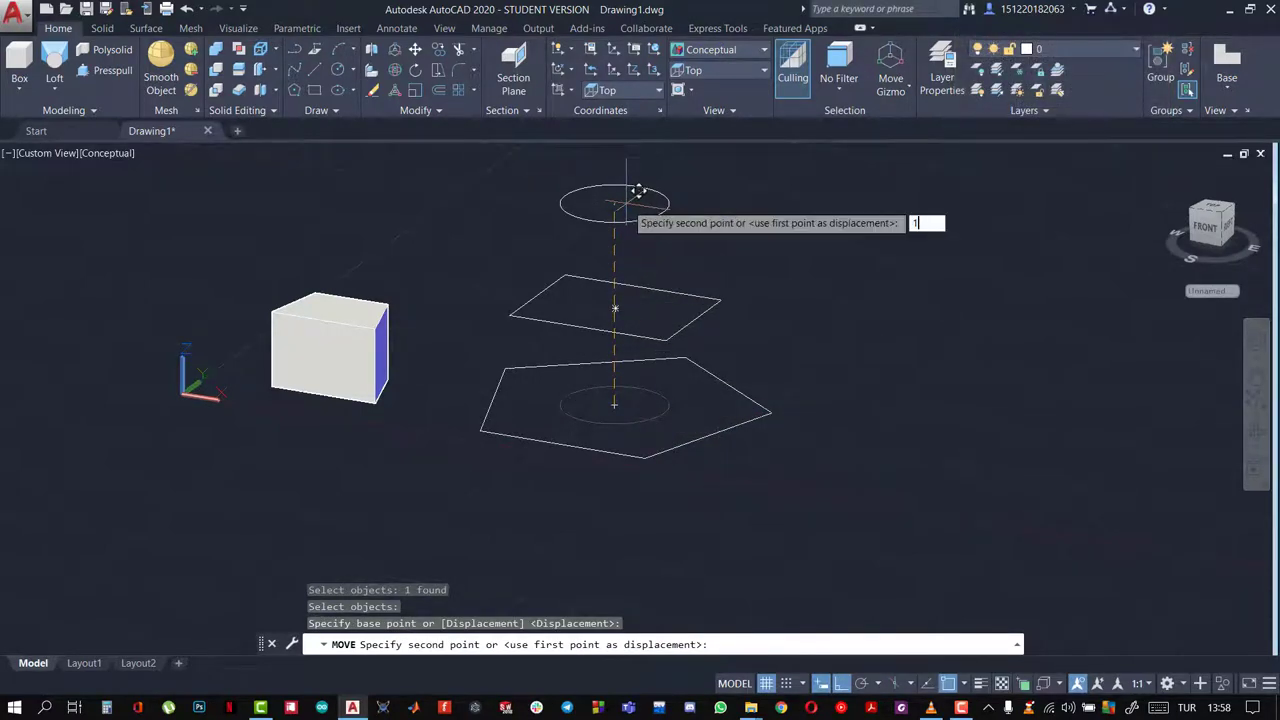
type("450")
key("Return")
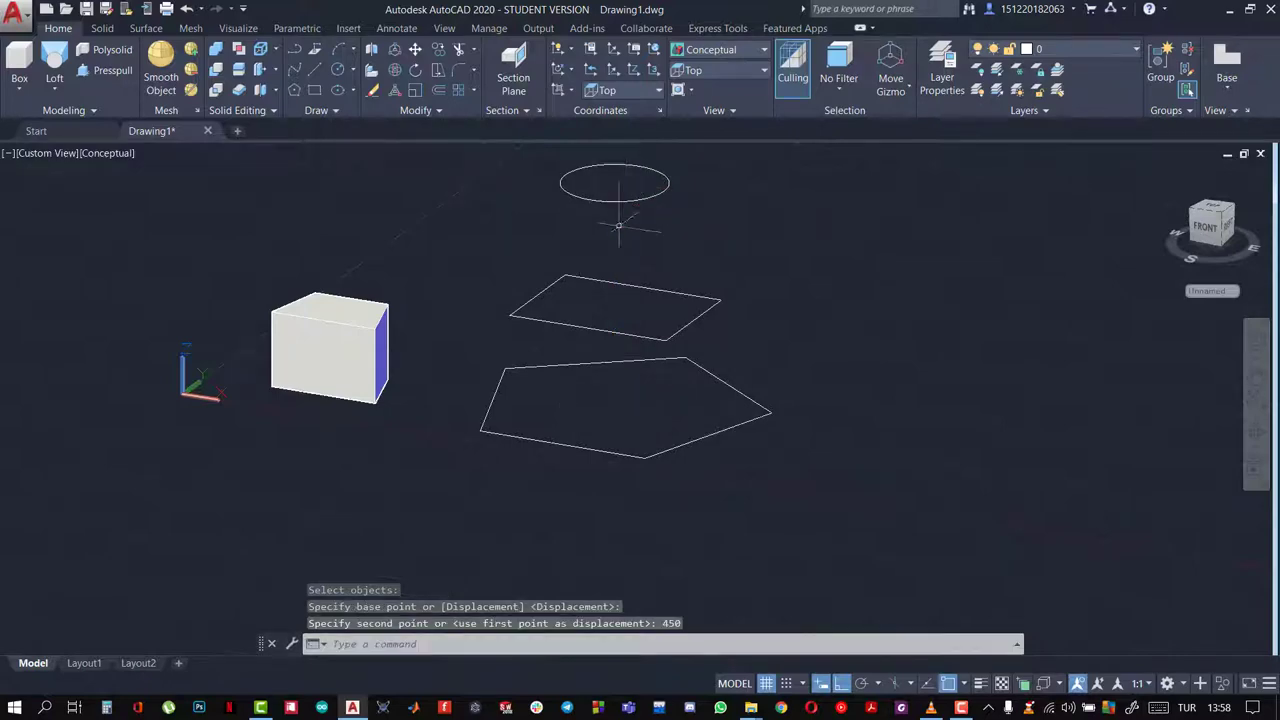
mouse_move(817, 280)
middle_mouse_down("shift")
mouse_move(538, 238)
mouse_move(868, 276)
mouse_move(823, 234)
middle_mouse_up("shift")
Start a loft and pick the pentagon, rectangle and circle as cross sections
left_click(46, 73)
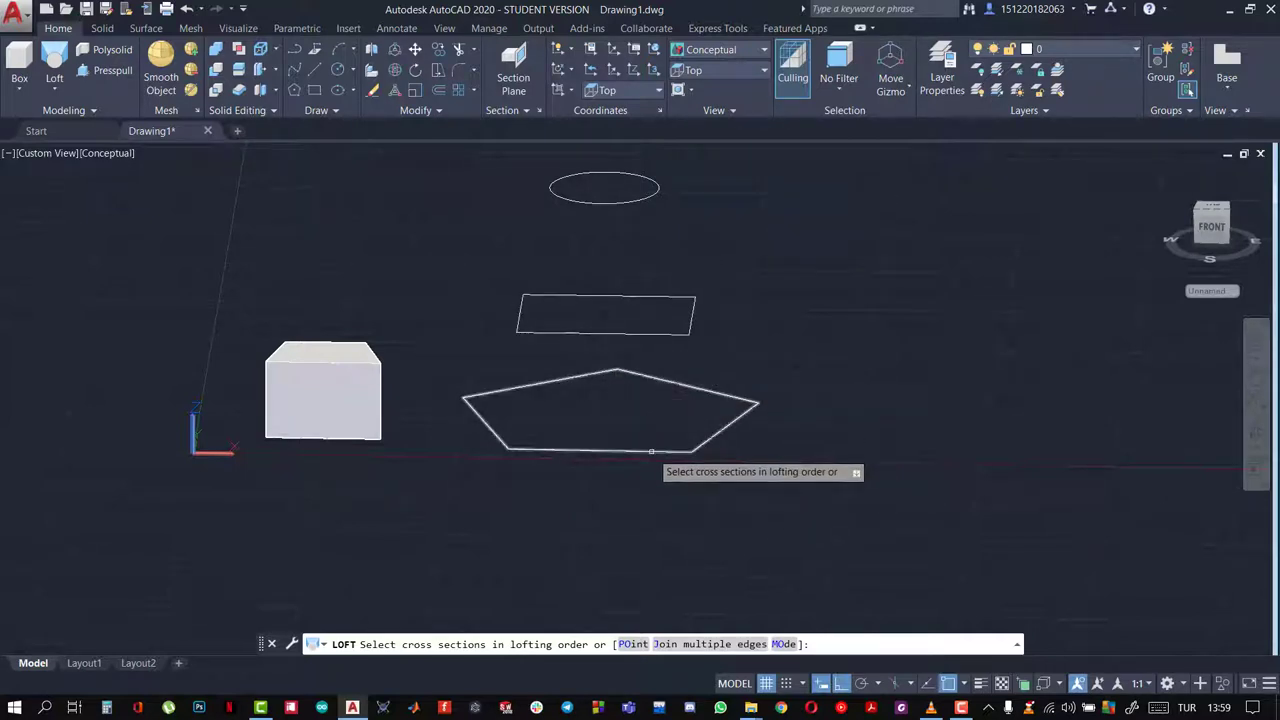
left_click(651, 452)
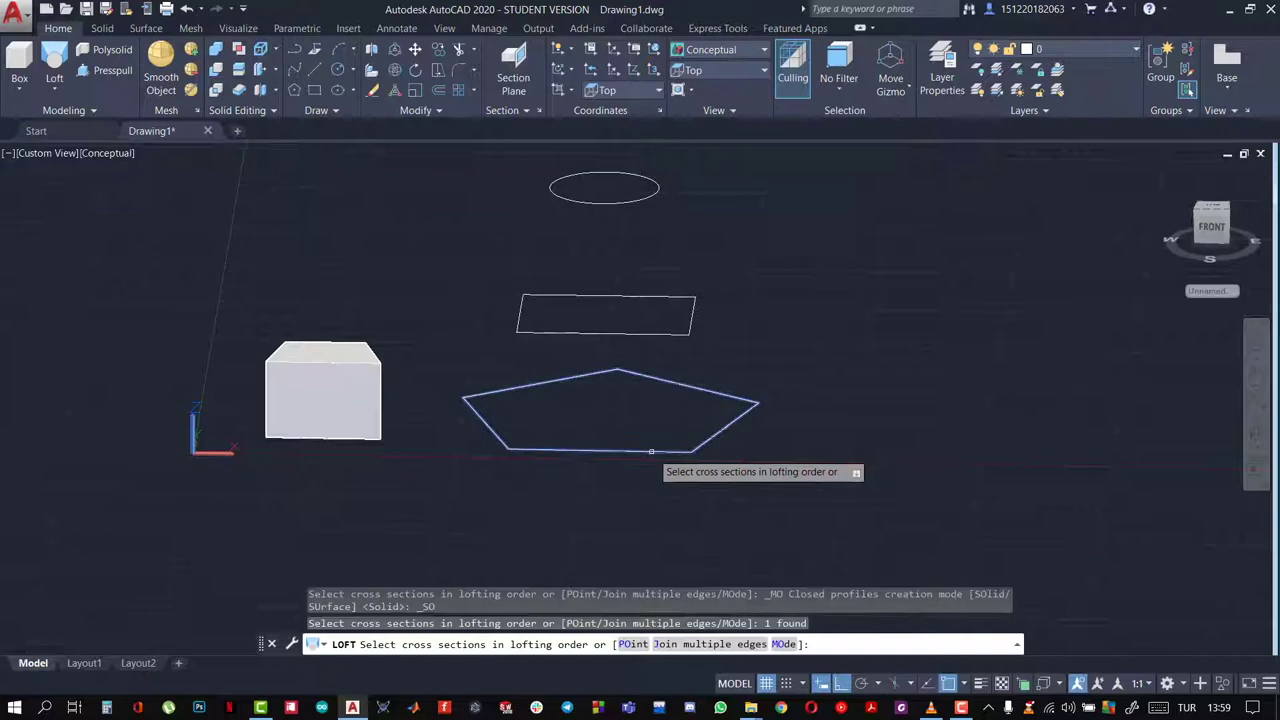
left_click(644, 328)
left_click(644, 337)
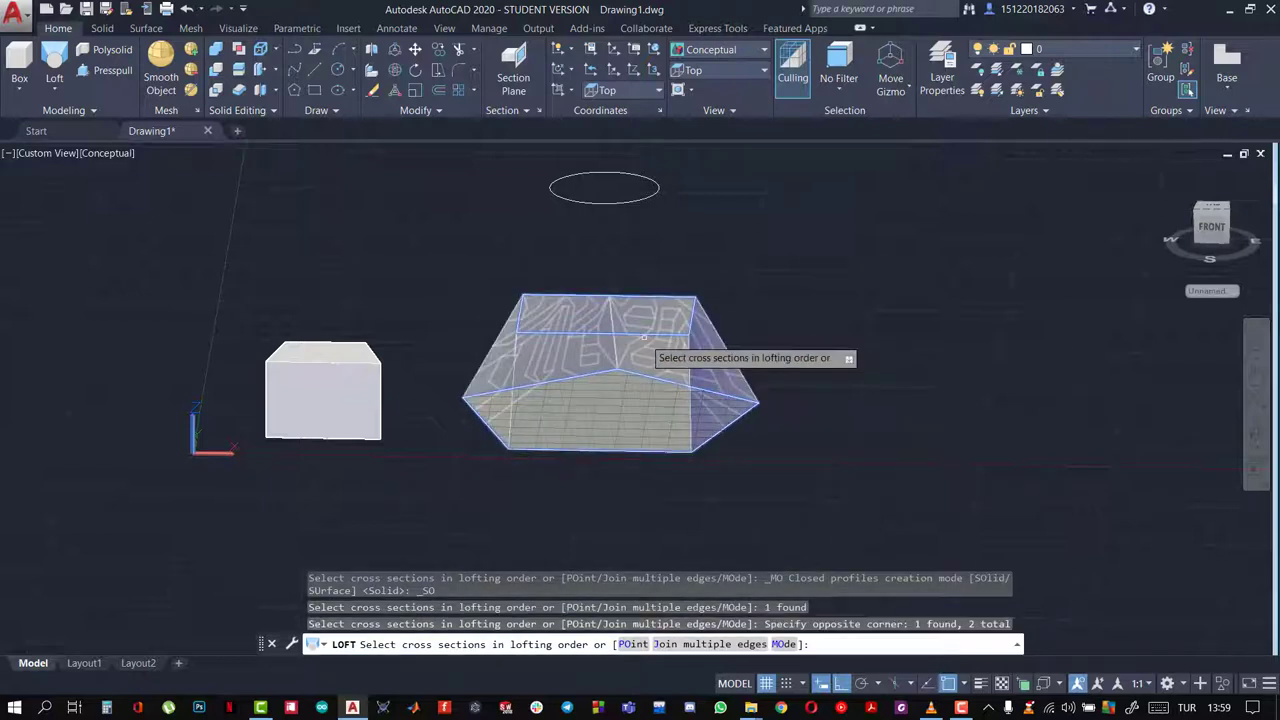
left_click(612, 203)
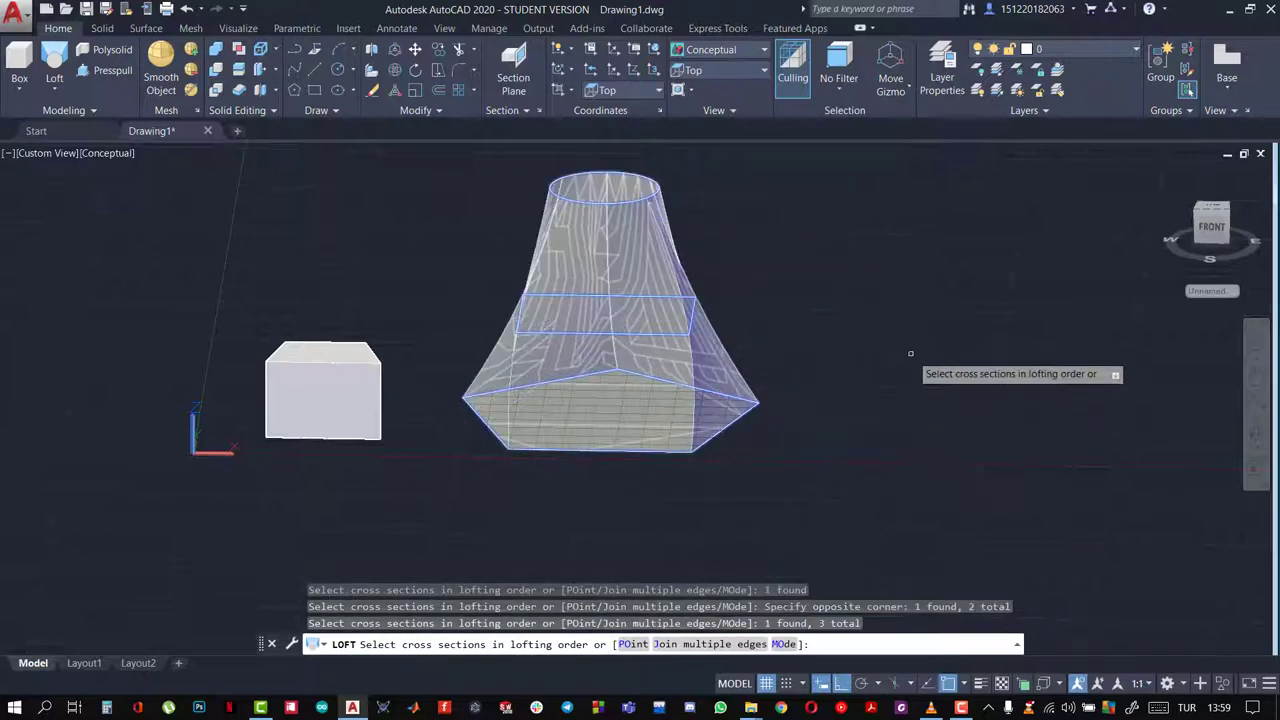
Orbit and zoom around the loft preview to inspect it from several sides
mouse_move(910, 353)
middle_mouse_down("shift")
mouse_move(720, 366)
mouse_move(628, 407)
mouse_move(556, 380)
middle_mouse_up("shift")
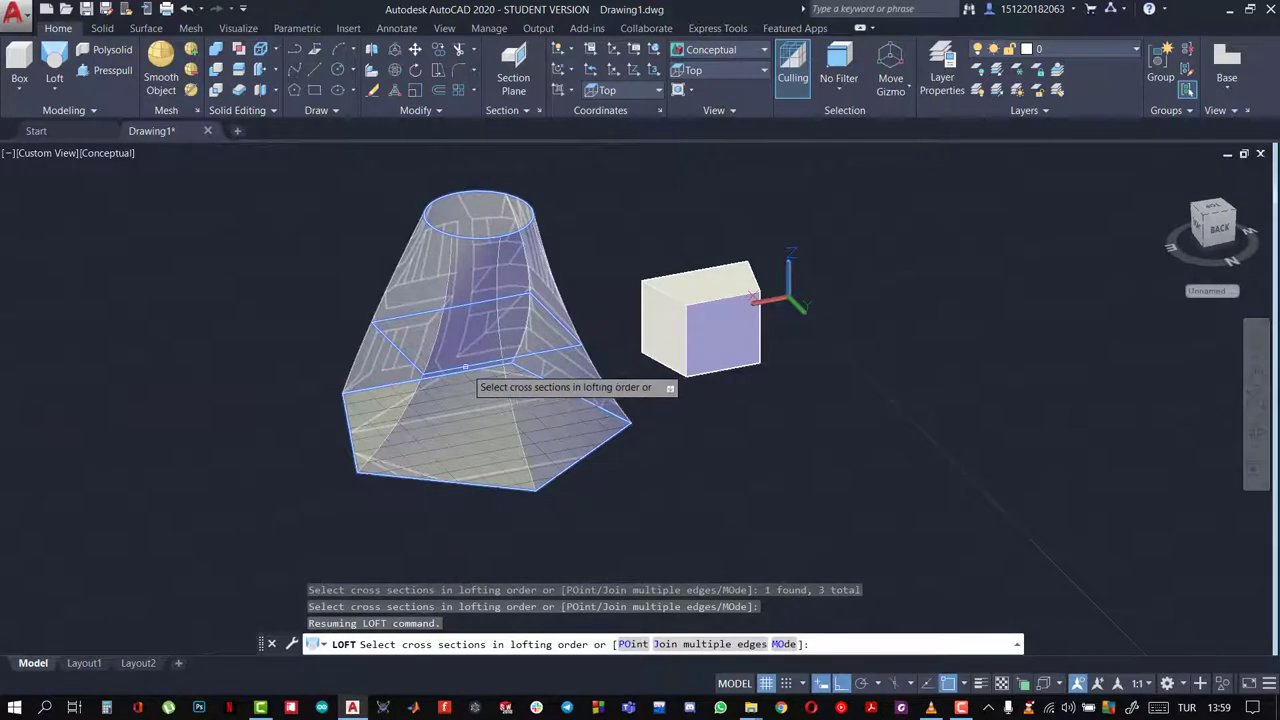
scroll(465, 367, "up", 3)
mouse_move(465, 370)
middle_mouse_down("shift")
mouse_move(598, 388)
mouse_move(700, 380)
middle_mouse_up("shift")
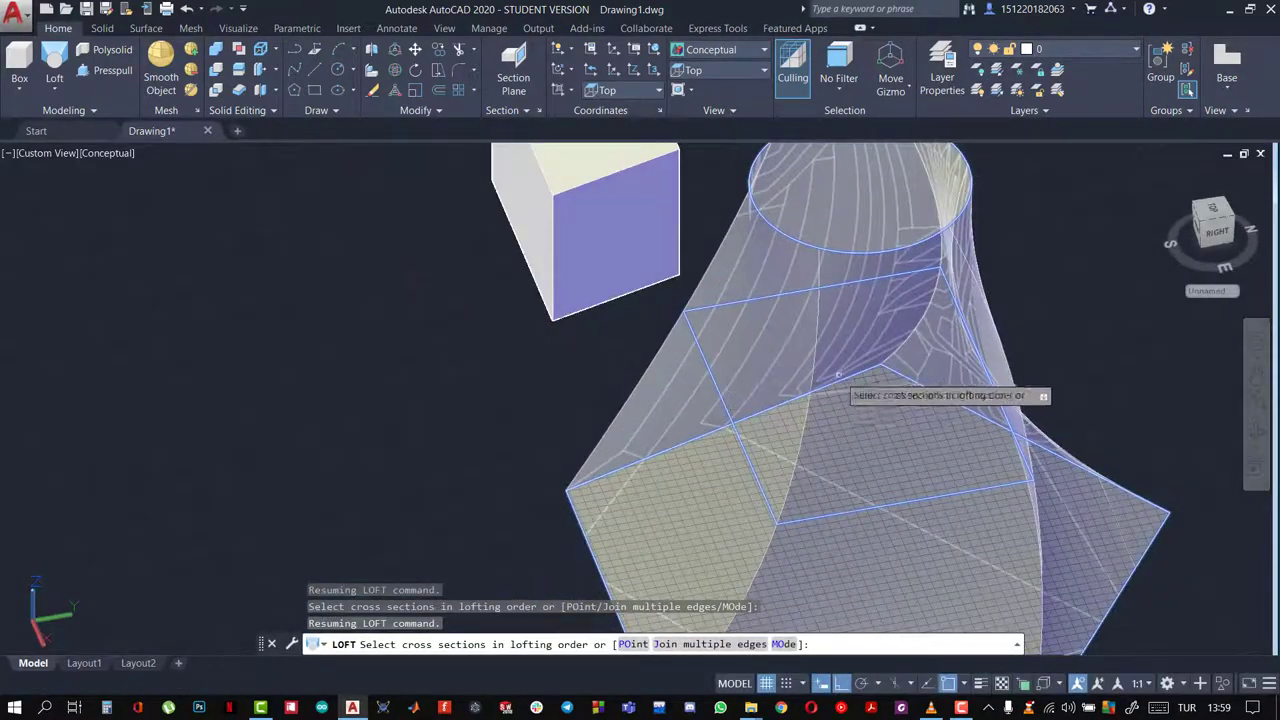
scroll(970, 315, "down", 2)
mouse_move(970, 315)
middle_mouse_down("shift")
mouse_move(983, 306)
mouse_move(483, 286)
mouse_move(560, 280)
mouse_move(329, 243)
middle_mouse_up("shift")
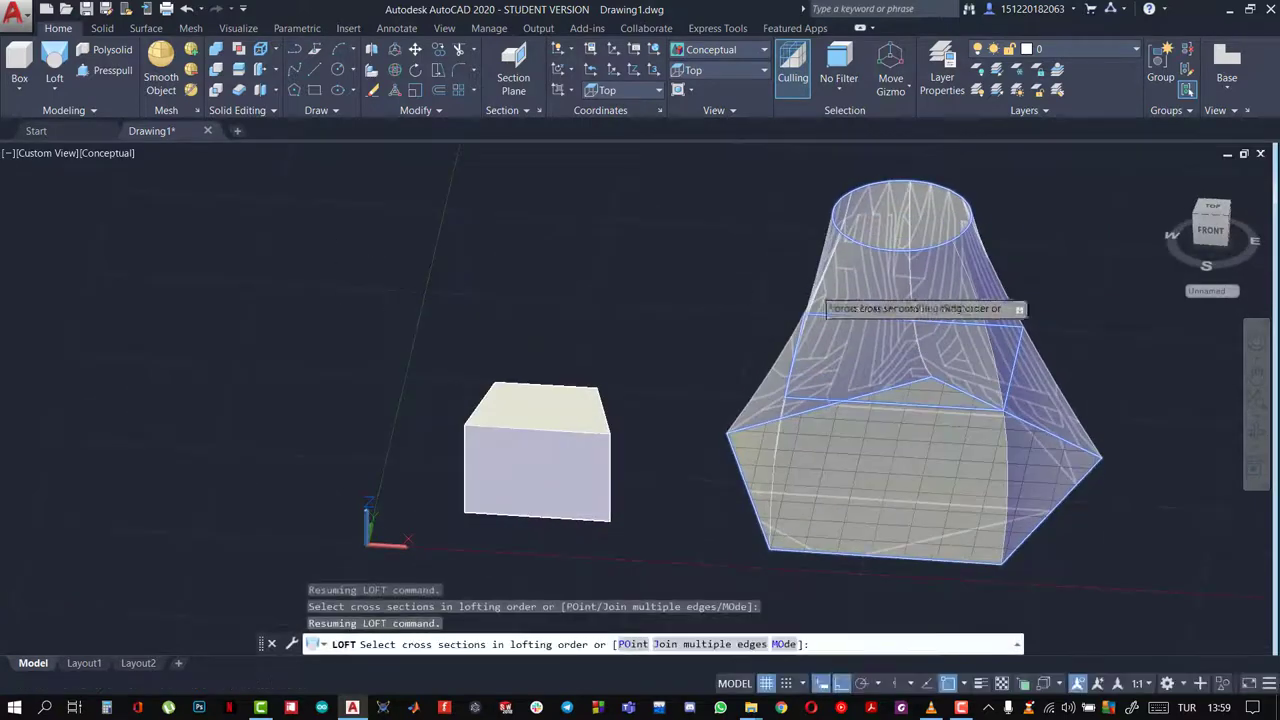
scroll(900, 305, "down", 2)
mouse_move(960, 300)
middle_mouse_down("shift")
mouse_move(980, 337)
mouse_move(945, 349)
mouse_move(916, 330)
mouse_move(946, 349)
middle_mouse_up("shift")
Cancel the pending loft and begin a new one from the pentagon
key("Escape")
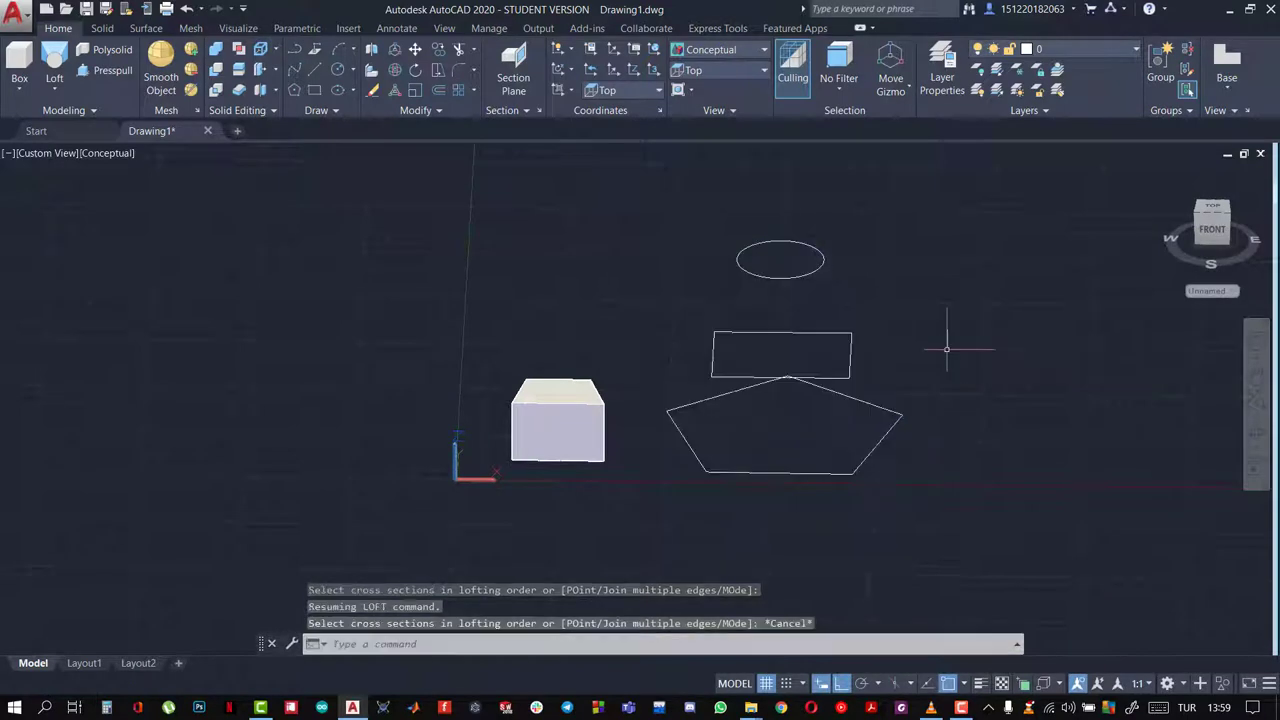
left_click(56, 58)
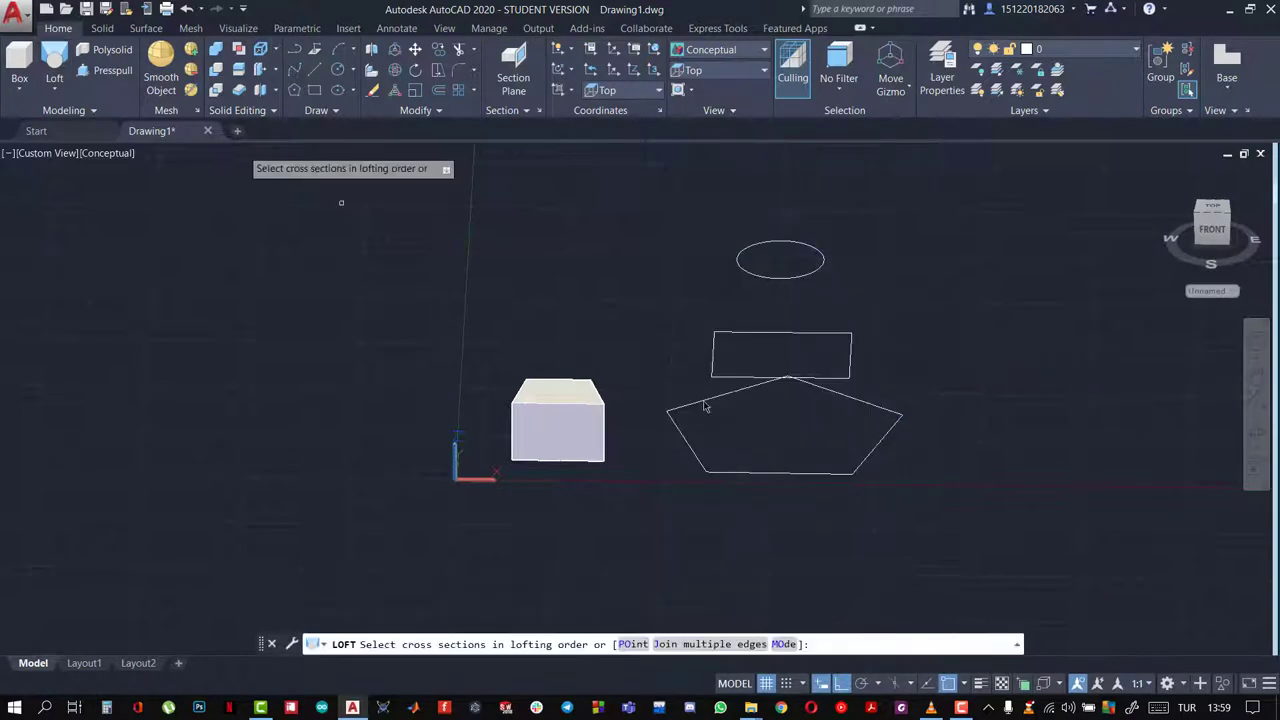
left_click(836, 472)
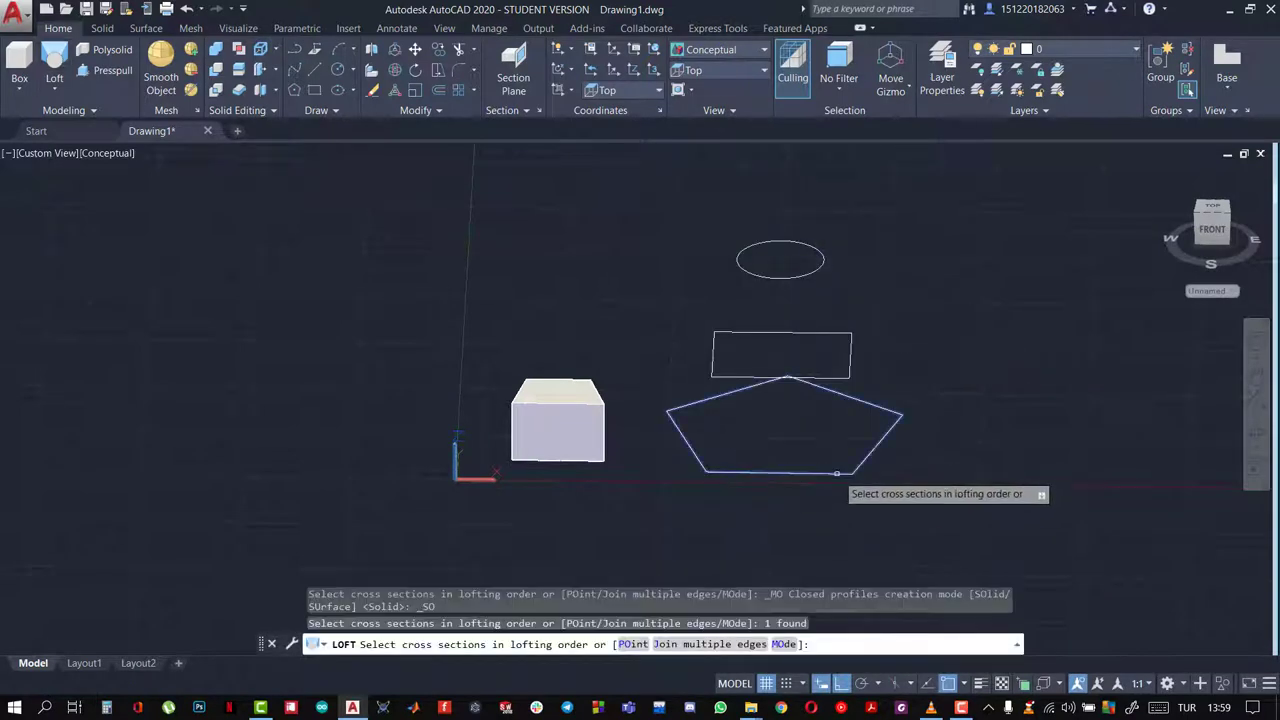
left_click(827, 372)
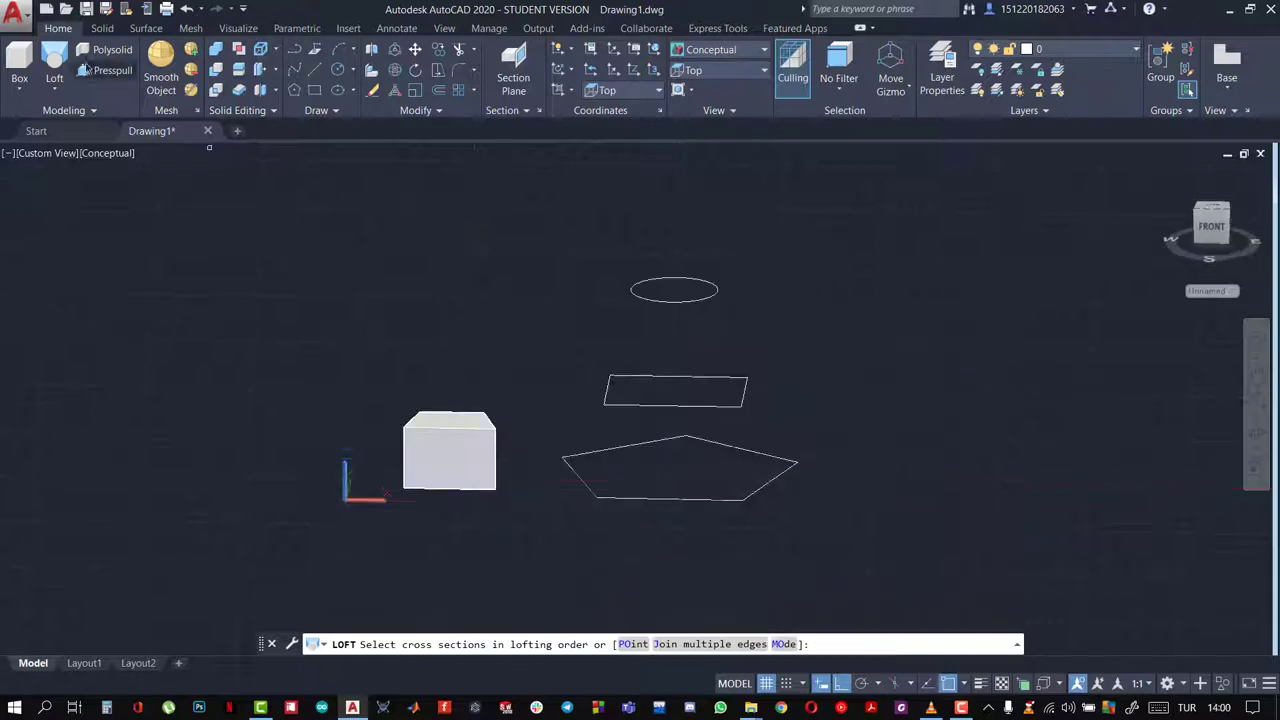
Loft the pentagon, rectangle and circle cross sections into one solid
left_click(60, 66)
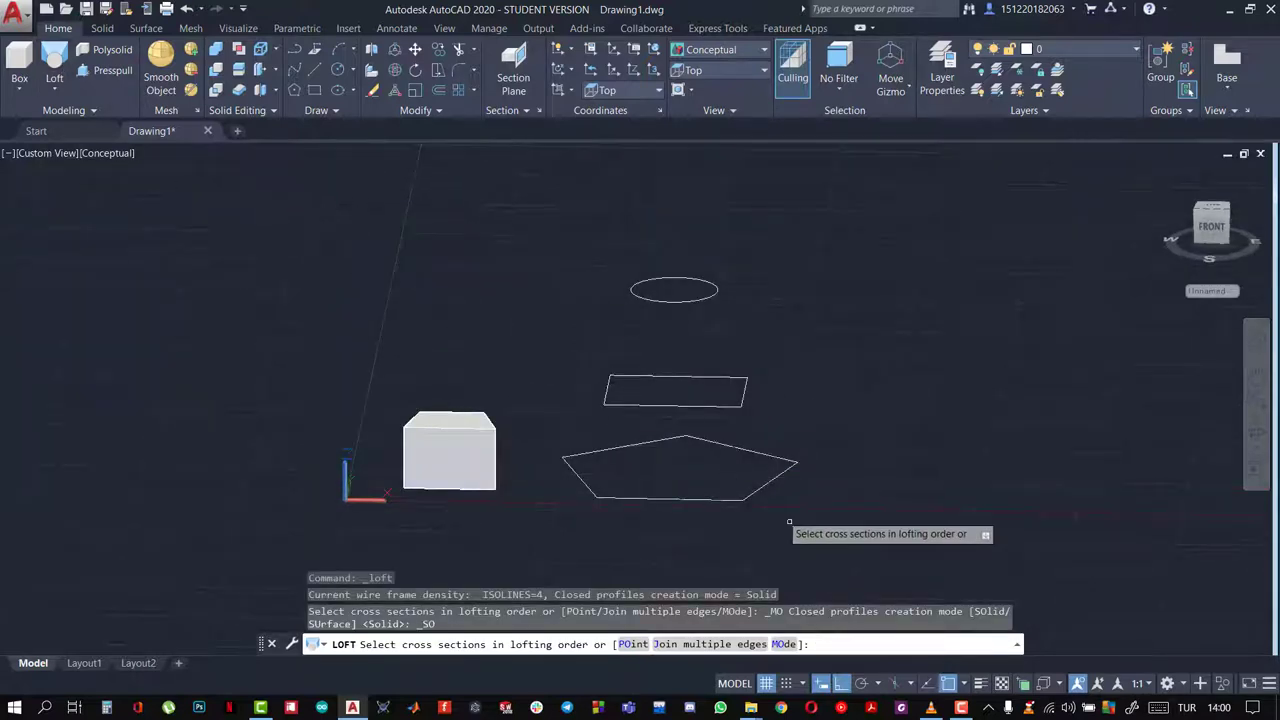
left_click(728, 499)
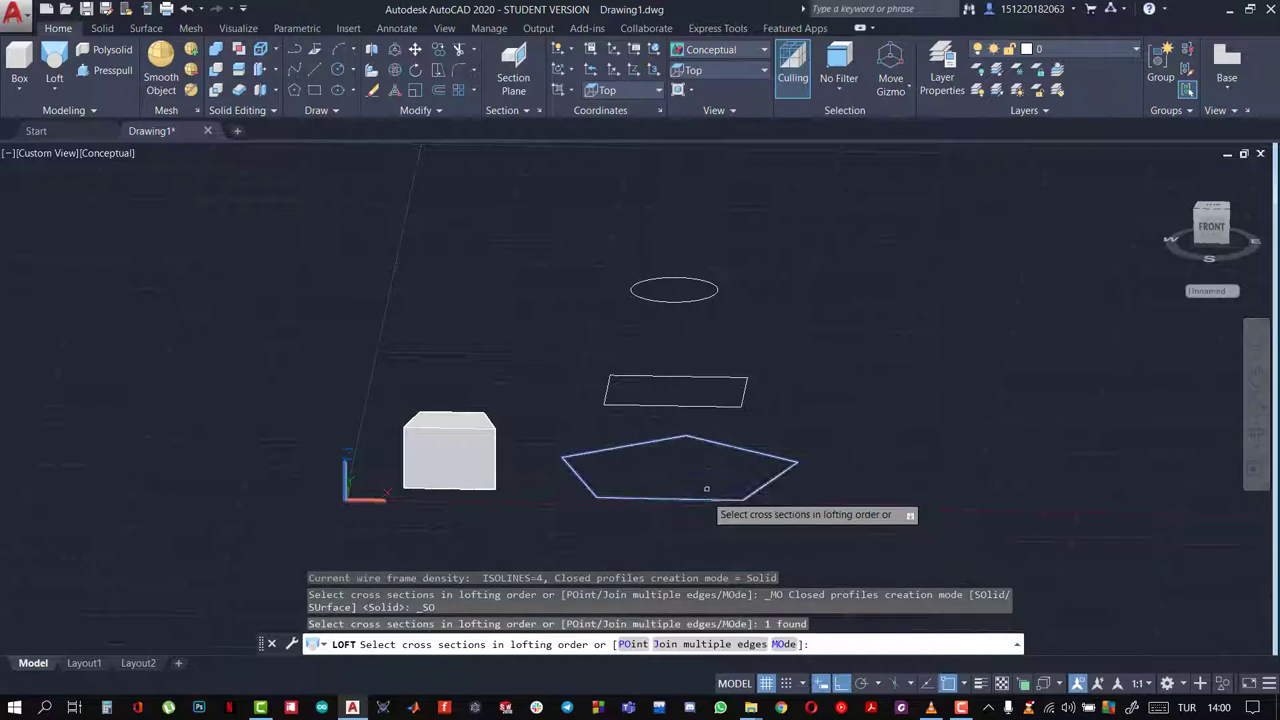
left_click(722, 406)
left_click(686, 303)
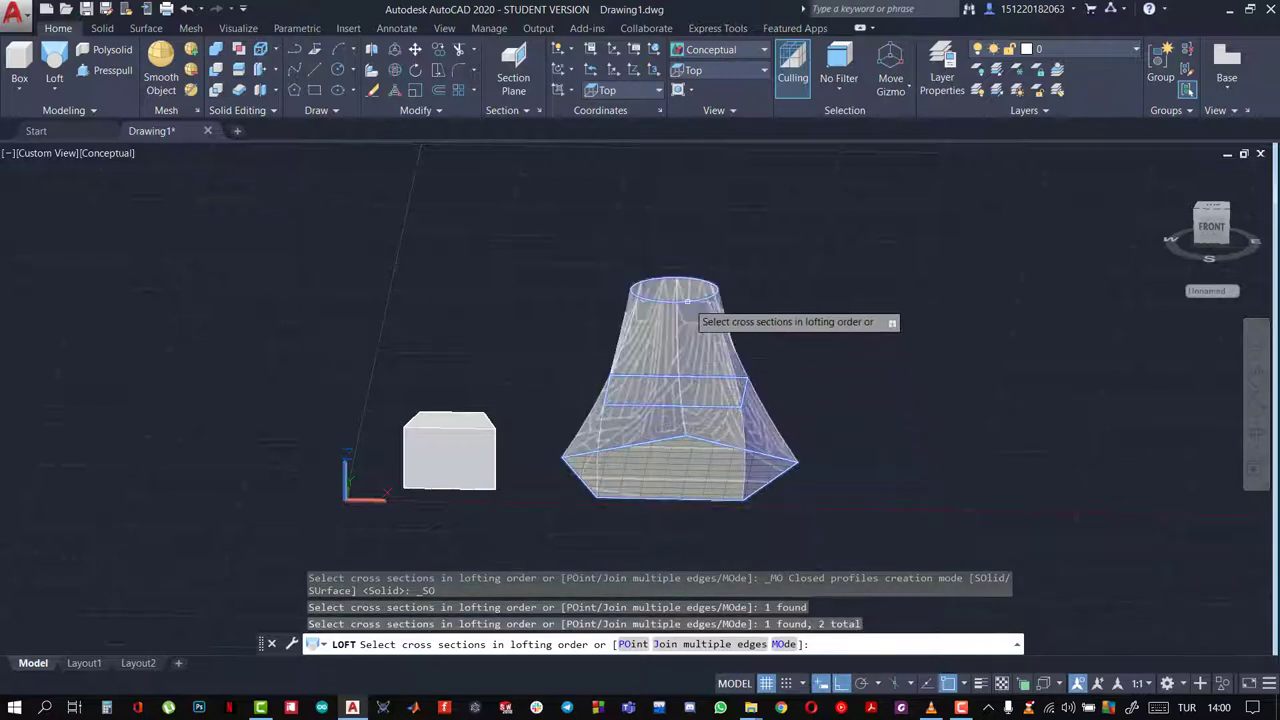
mouse_move(837, 336)
middle_mouse_down("shift")
mouse_move(738, 412)
mouse_move(843, 362)
middle_mouse_up("shift")
key("Return")
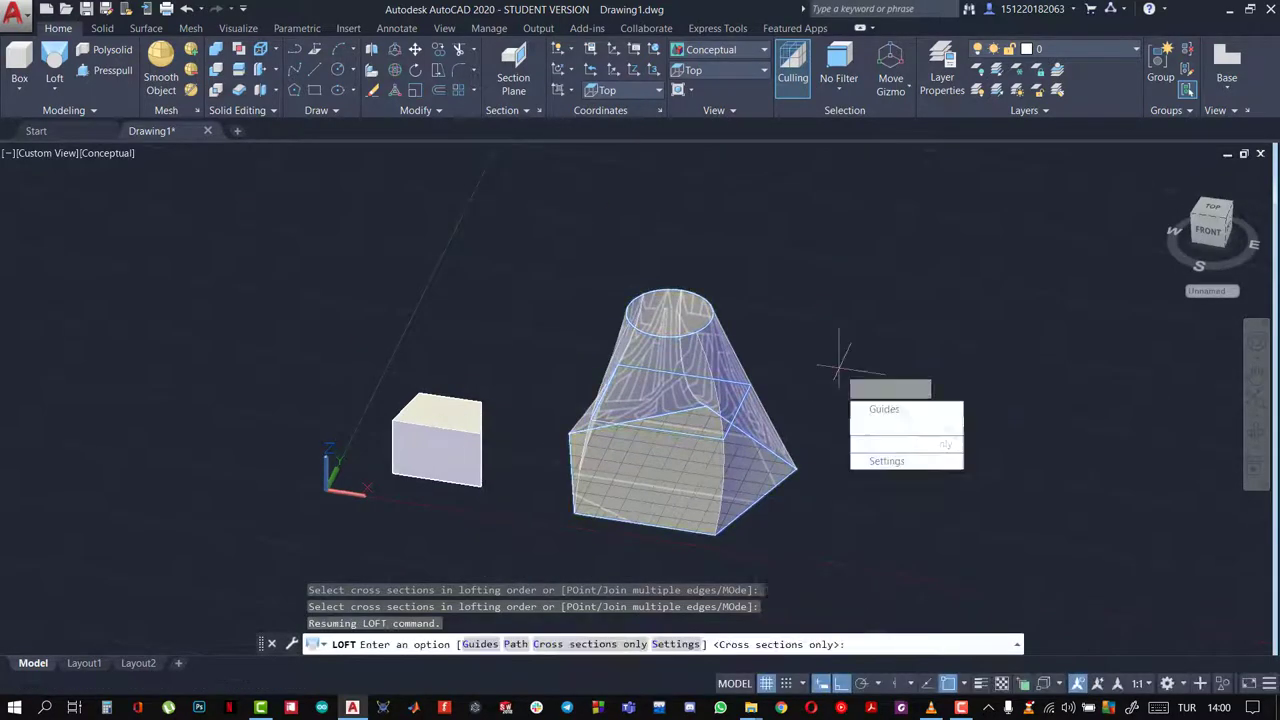
key("Return")
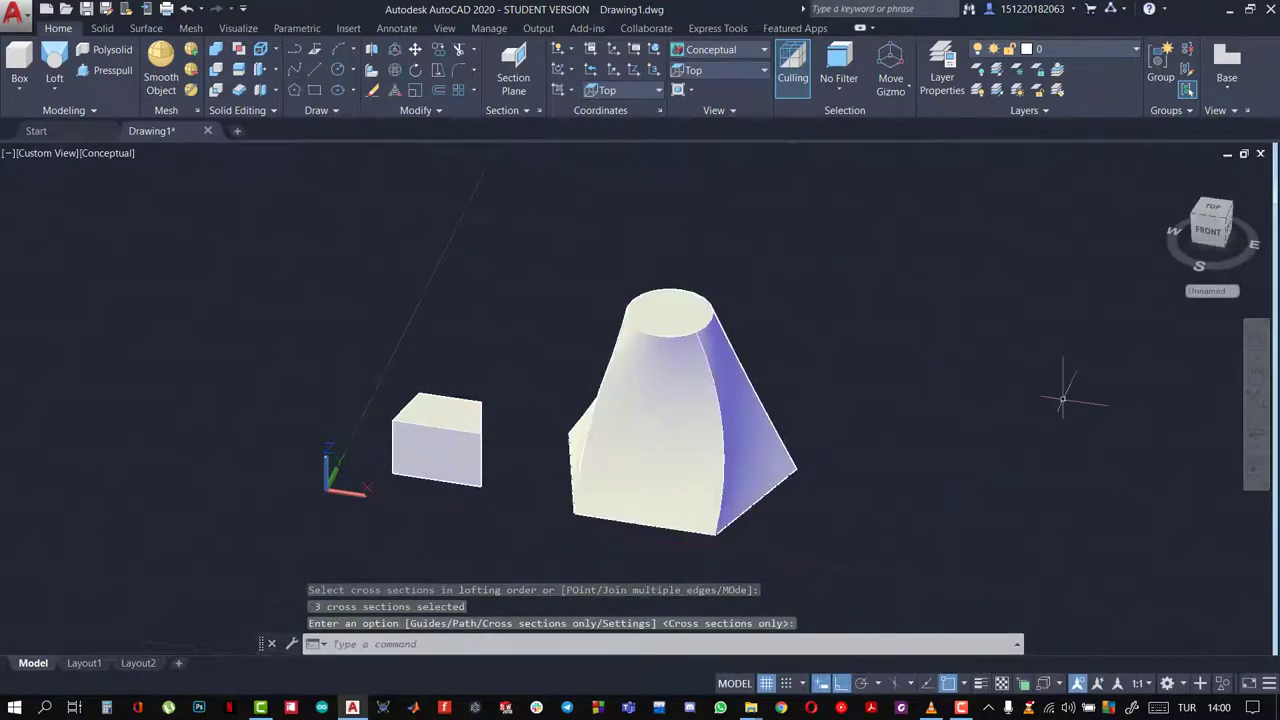
mouse_move(1062, 400)
middle_mouse_down("shift")
mouse_move(562, 390)
mouse_move(1024, 399)
mouse_move(866, 371)
mouse_move(866, 406)
mouse_move(860, 378)
middle_mouse_up("shift")
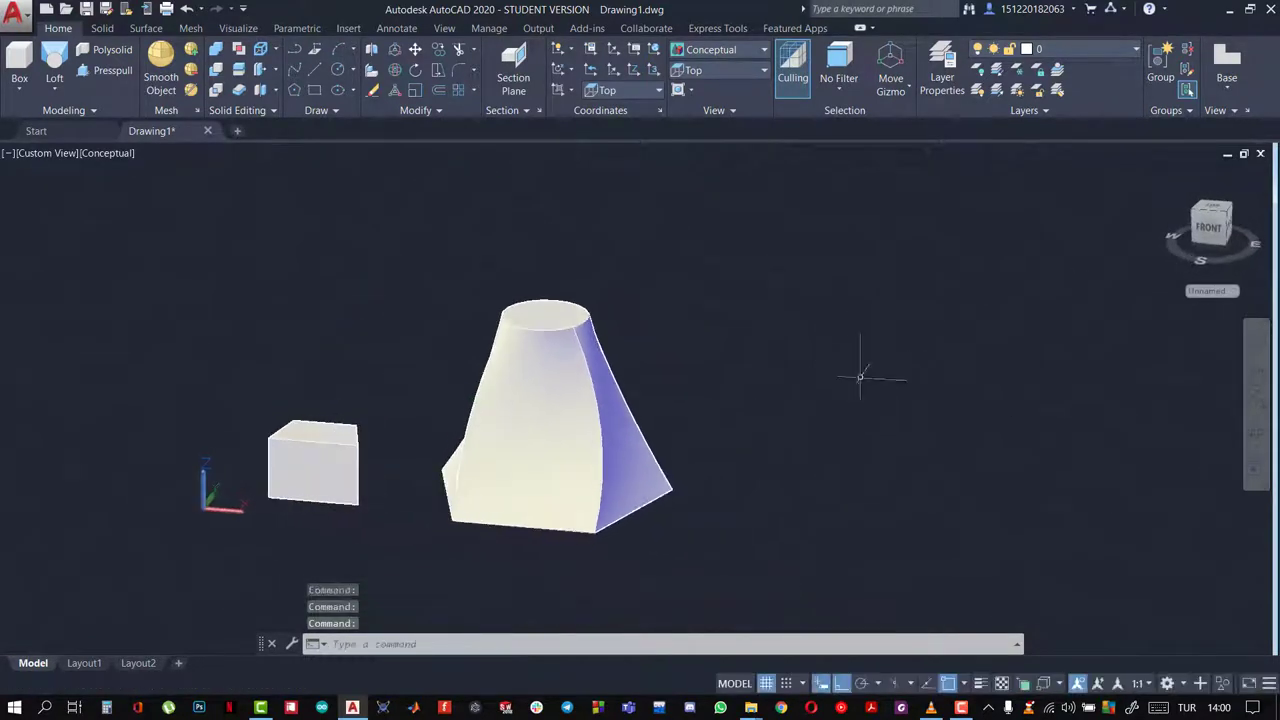
Choose Revolve from the Modeling list, then orbit and pan the solids left
left_click(68, 86)
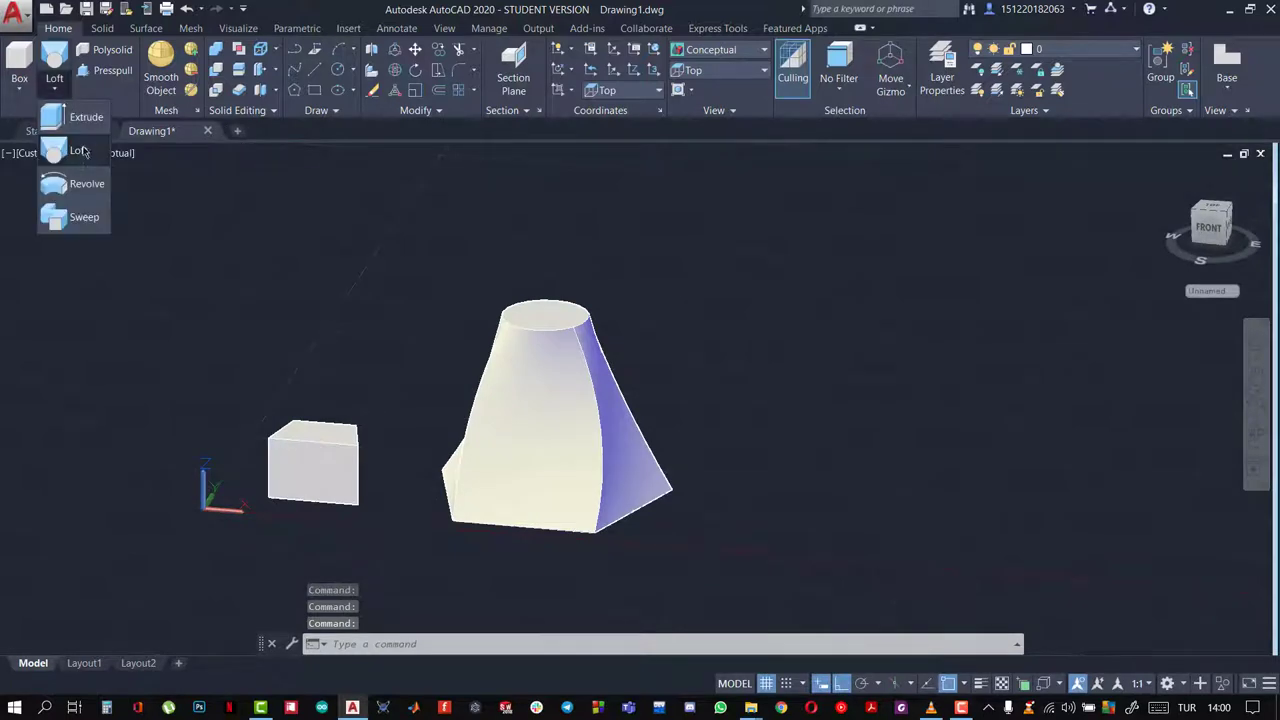
left_click(86, 183)
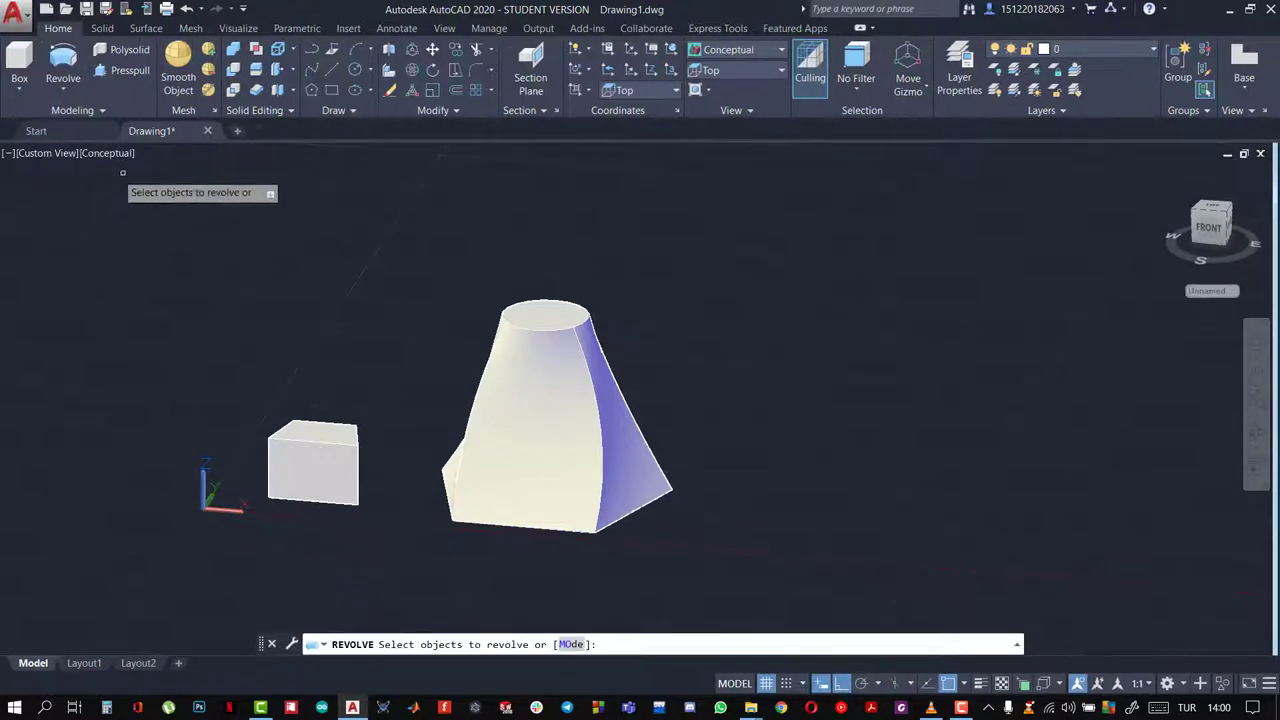
mouse_move(666, 289)
middle_mouse_down("shift")
mouse_move(591, 291)
mouse_move(709, 314)
middle_mouse_up("shift")
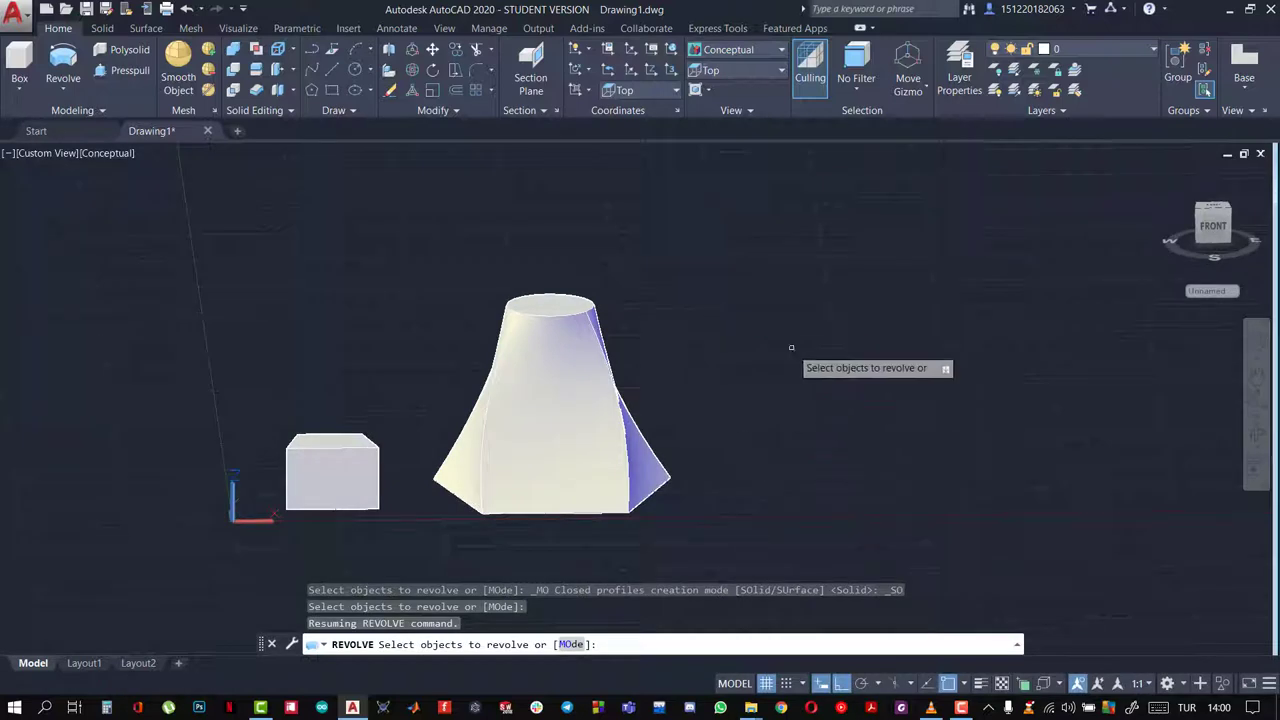
middle_click_drag(791, 347, 743, 366, "shift")
mouse_move(963, 373)
middle_mouse_down()
mouse_move(826, 391)
mouse_move(822, 378)
middle_mouse_up()
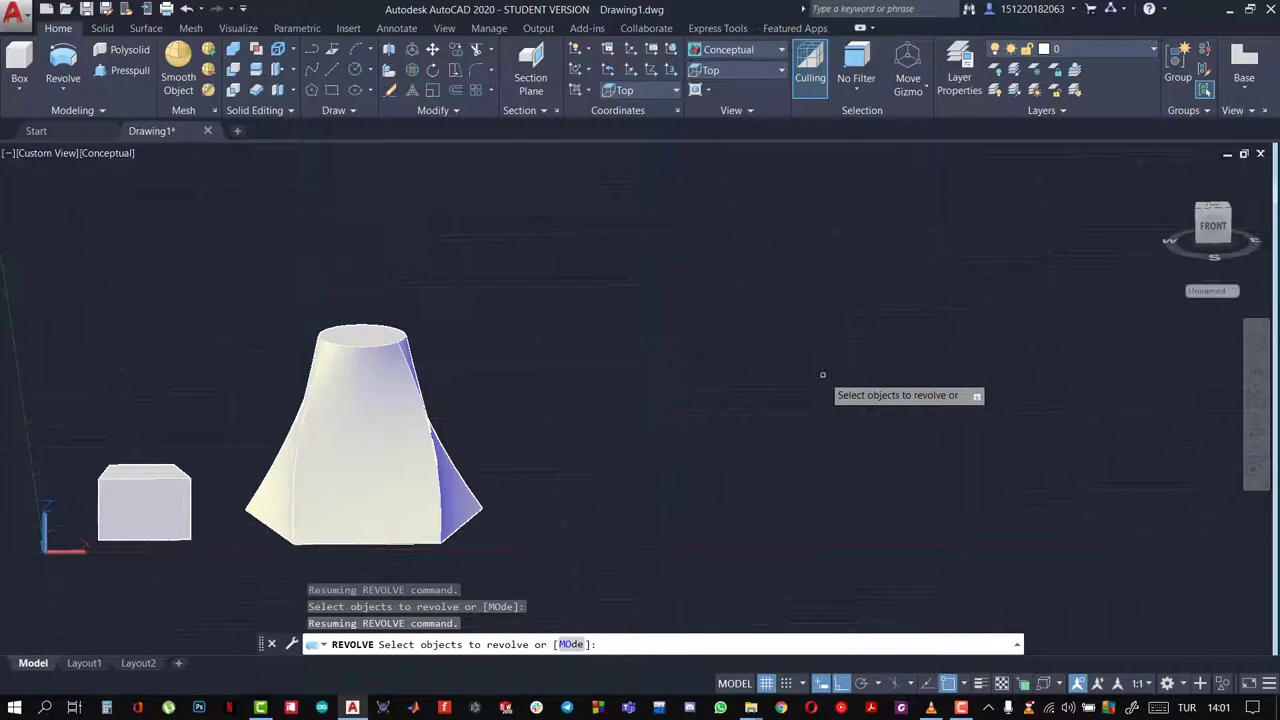
Switch the visual style to 2D Wireframe
left_click(755, 57)
left_click(743, 86)
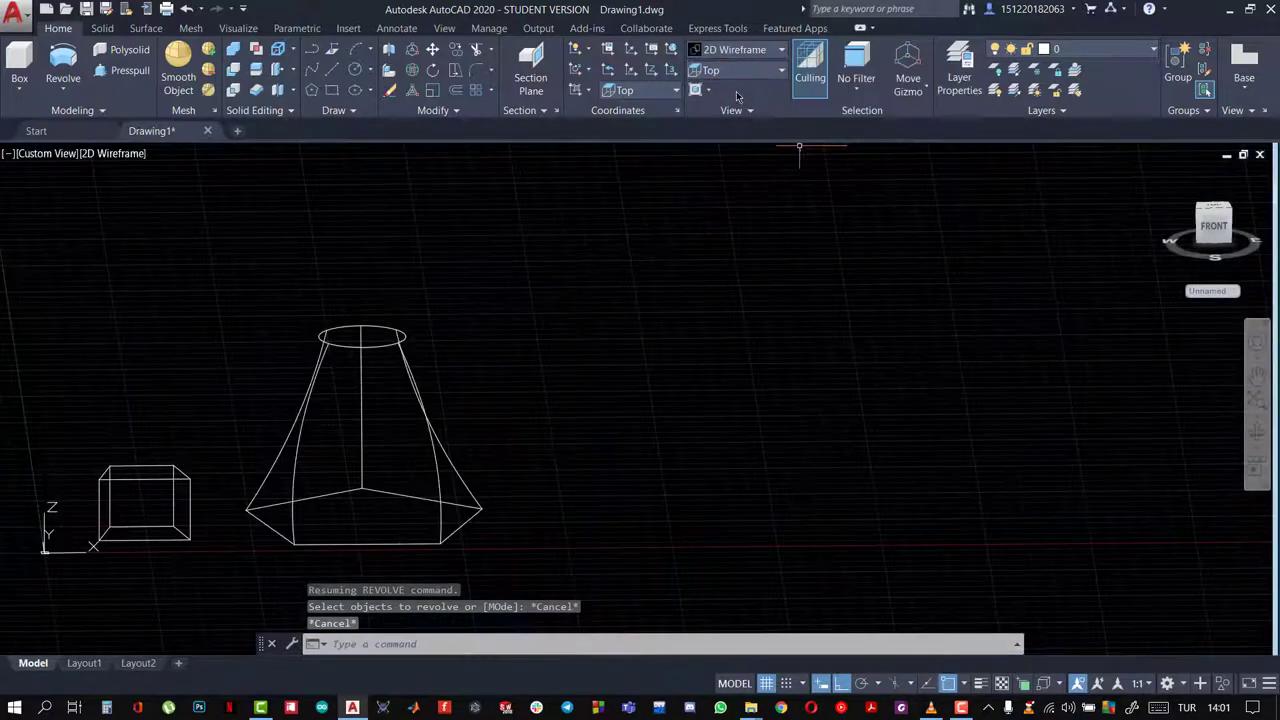
middle_click_drag(973, 303, 948, 314)
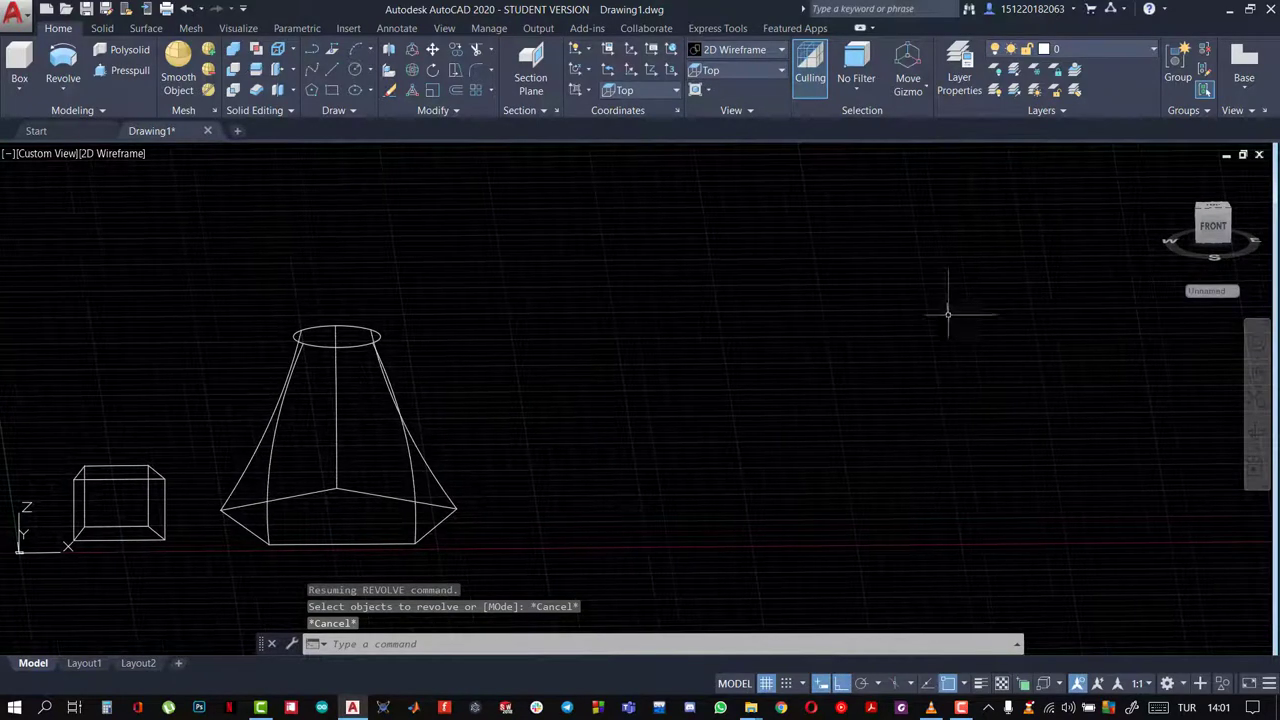
Switch to the Top view and pan the drawing left to clear space
left_click(745, 72)
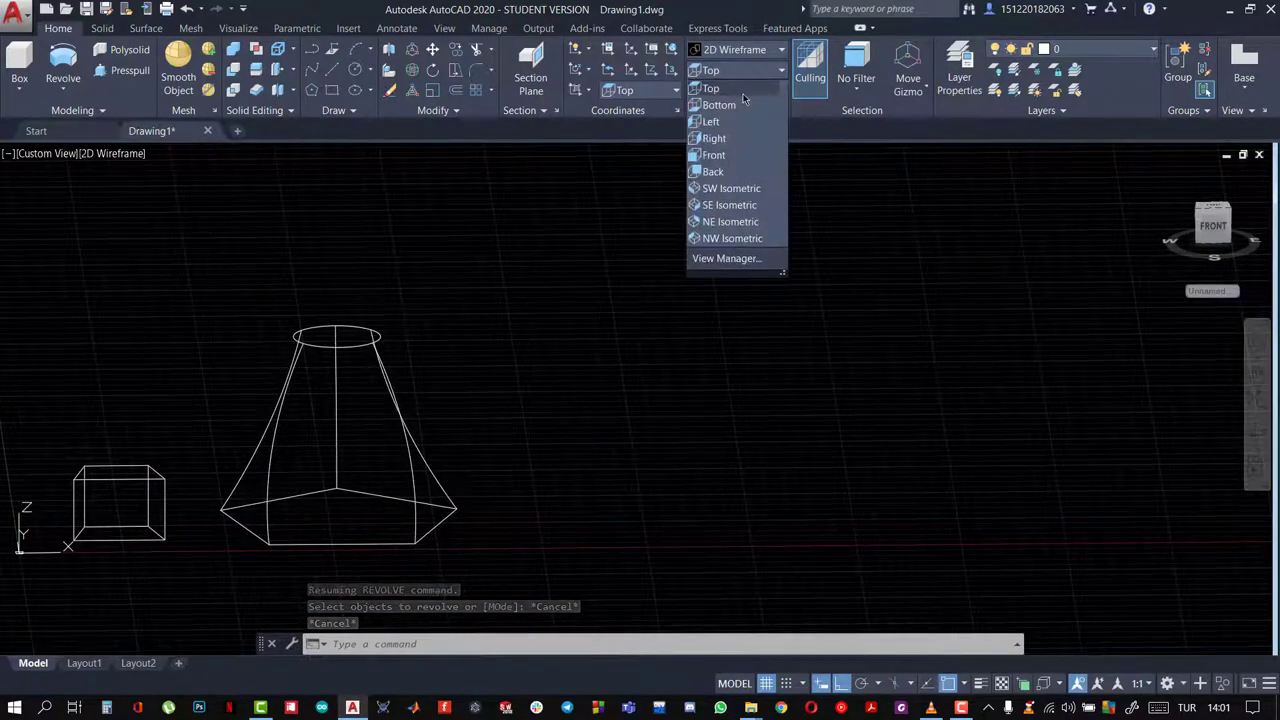
left_click(742, 93)
scroll(937, 271, "down", 3)
scroll(951, 289, "down", 1)
middle_click_drag(951, 289, 523, 290)
middle_click_drag(791, 286, 657, 272)
middle_click_drag(683, 220, 650, 242)
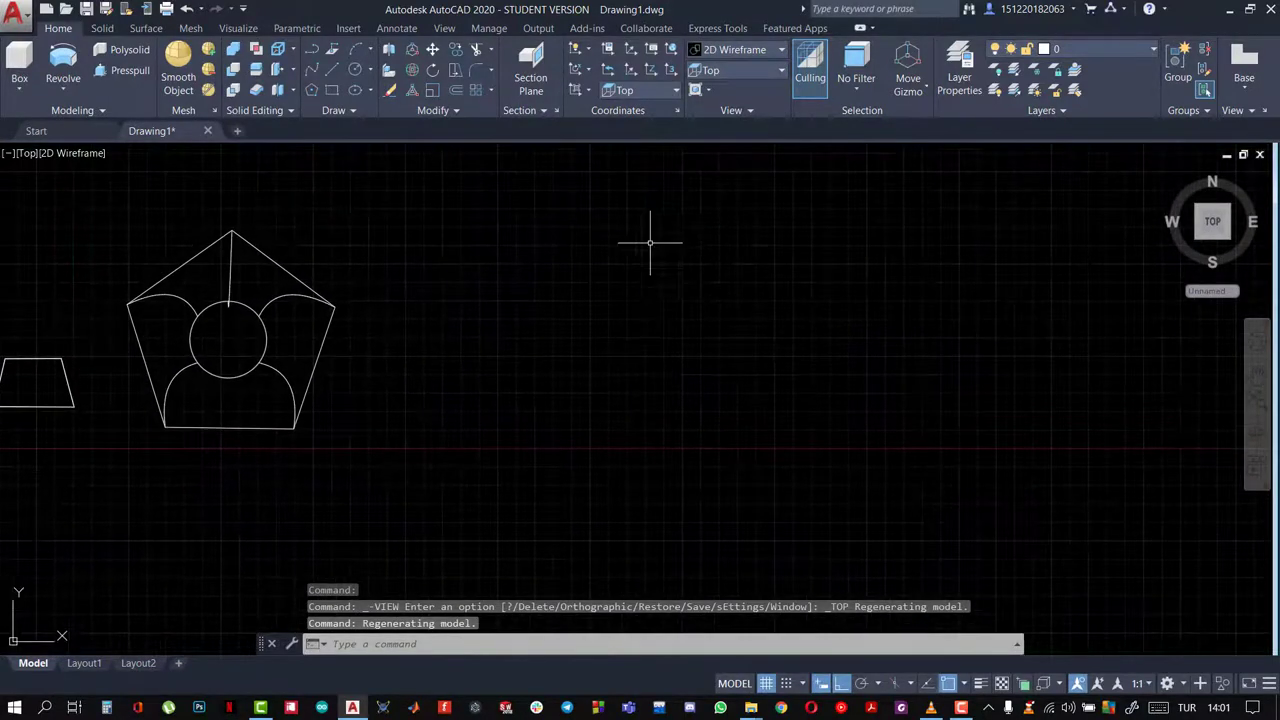
Draw a closed C-shaped polyline right of the loft, ending at its start point
left_click(311, 52)
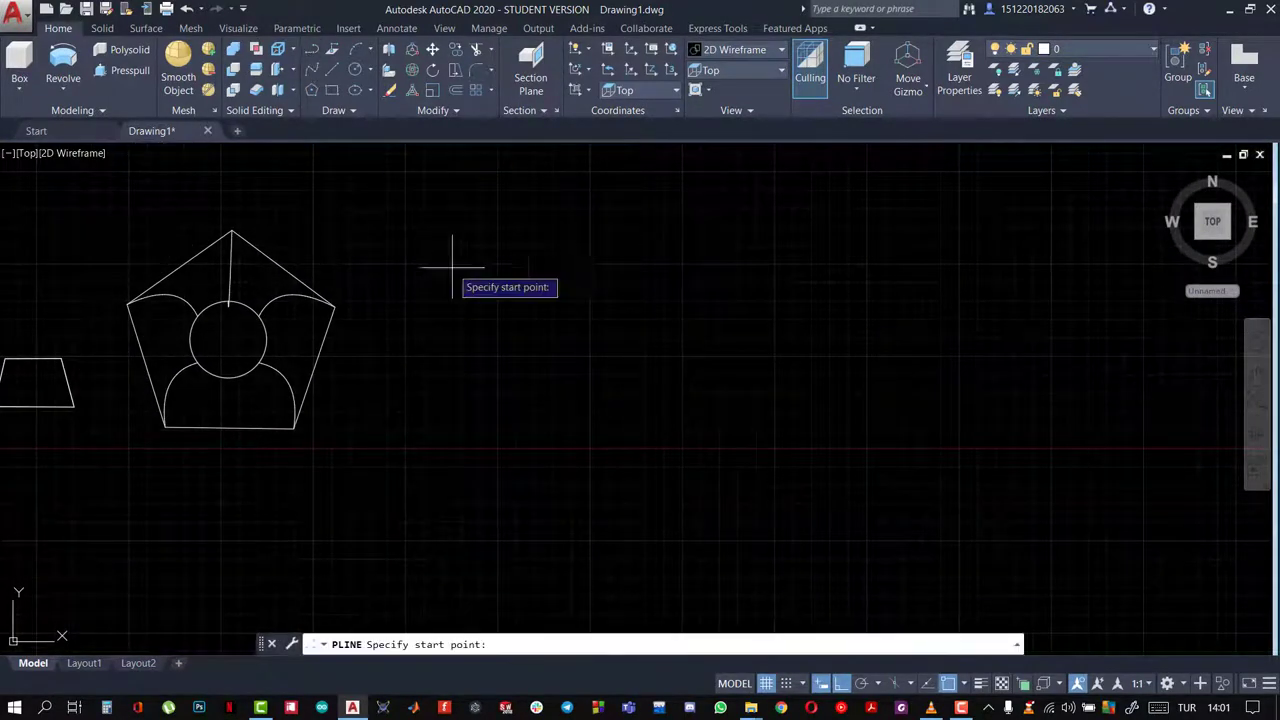
left_click(671, 434)
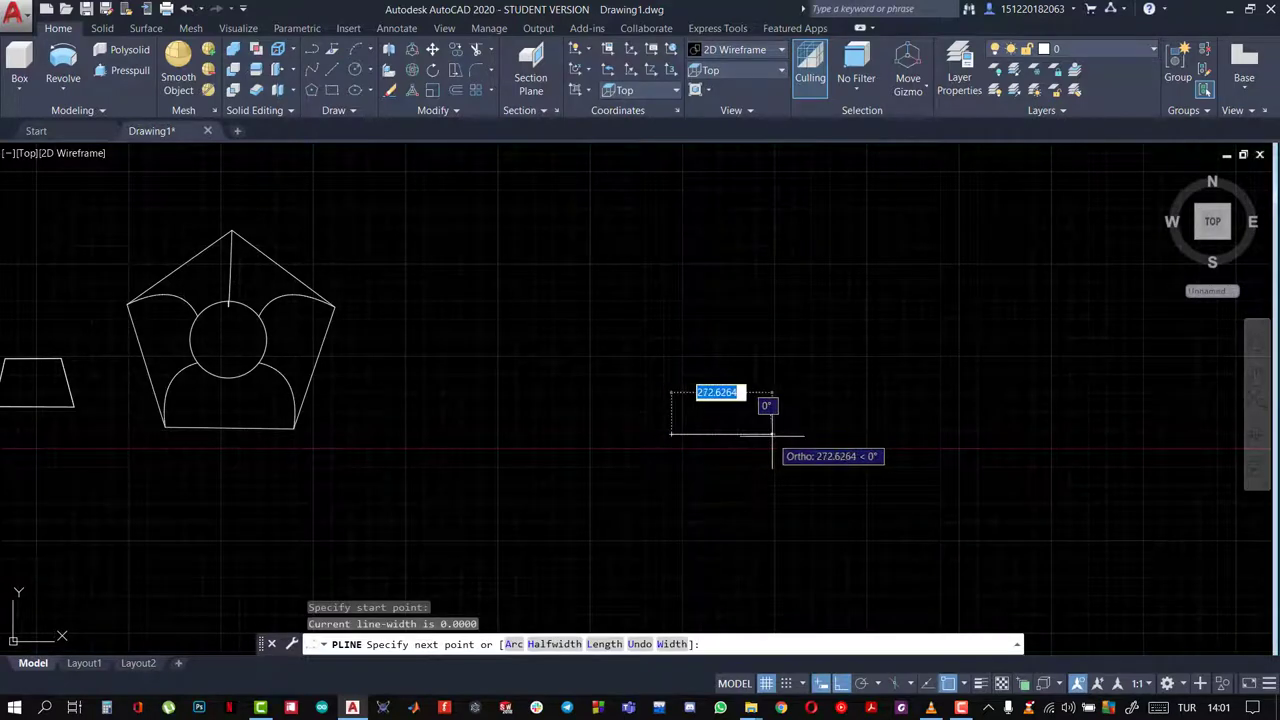
left_click(772, 434)
left_click(774, 423)
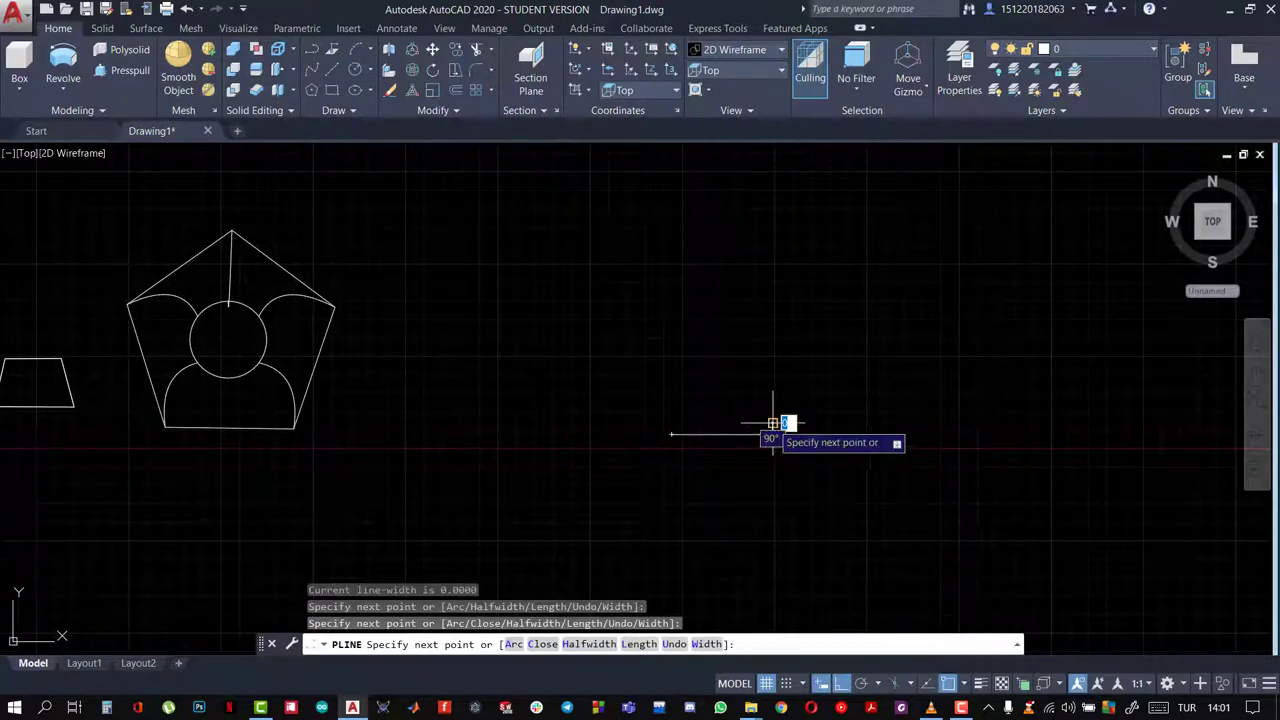
left_click(685, 423)
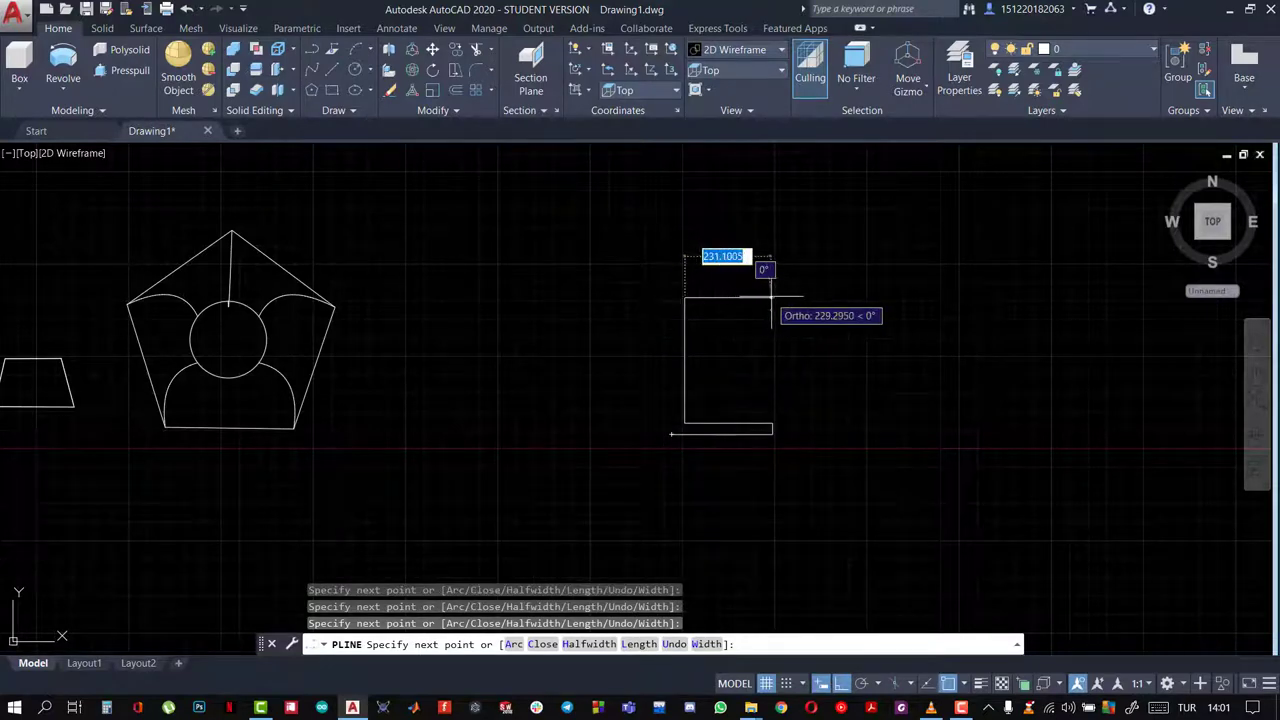
left_click(776, 297)
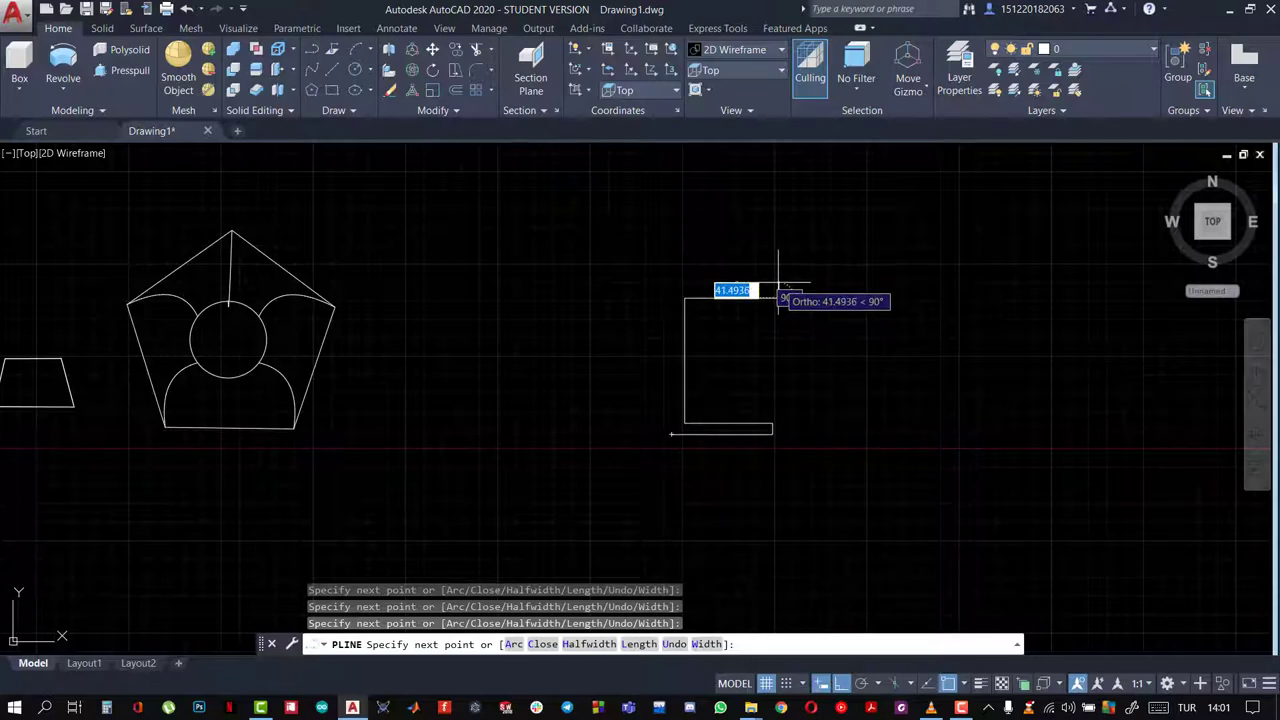
key("F8")
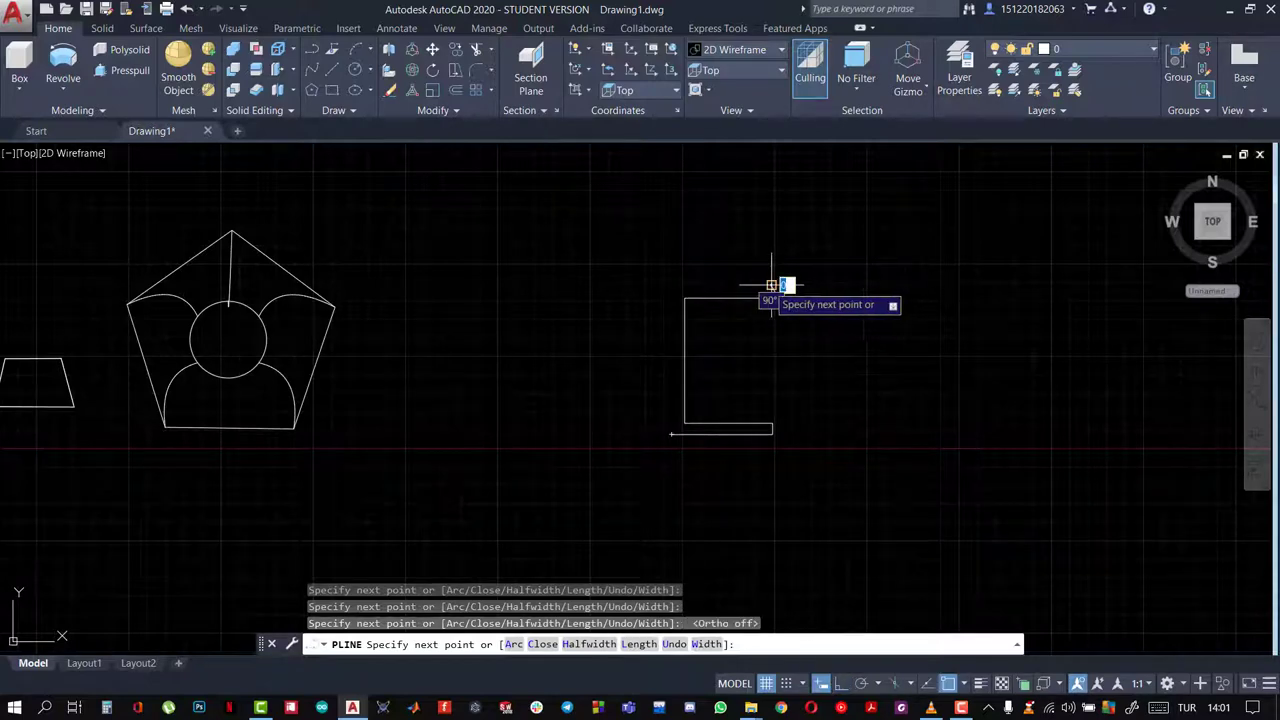
key("F8")
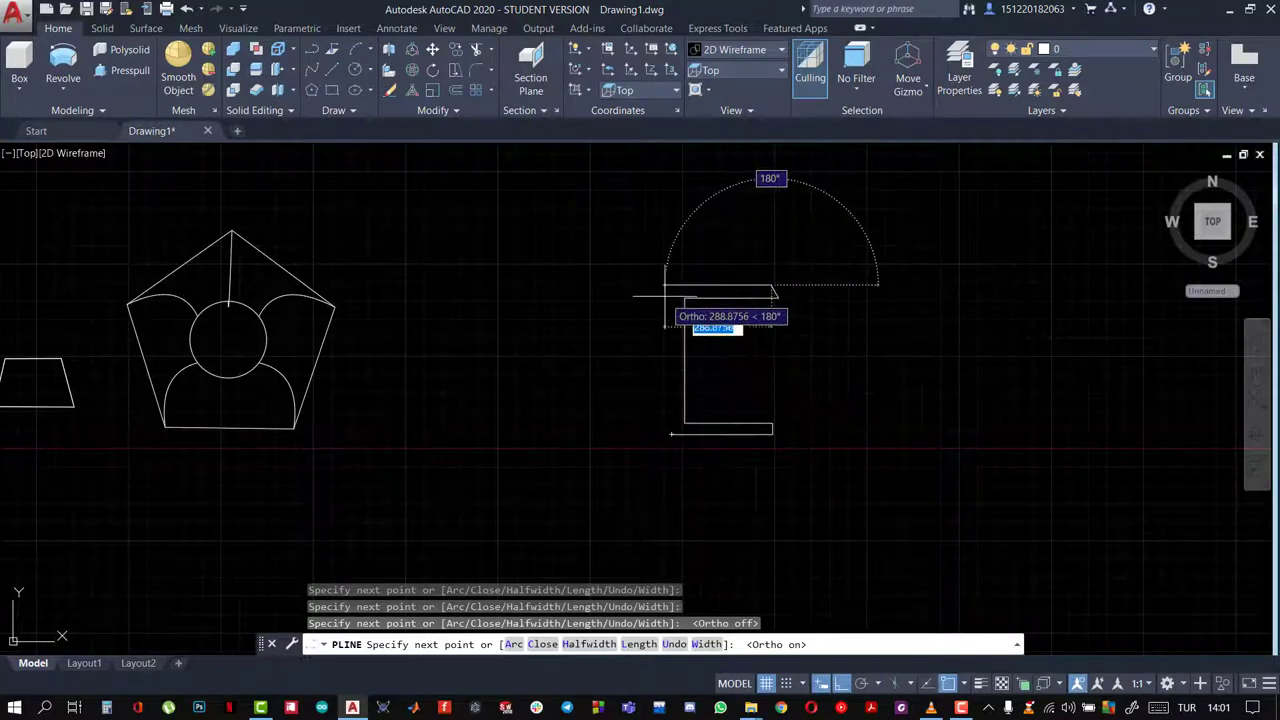
left_click(670, 291)
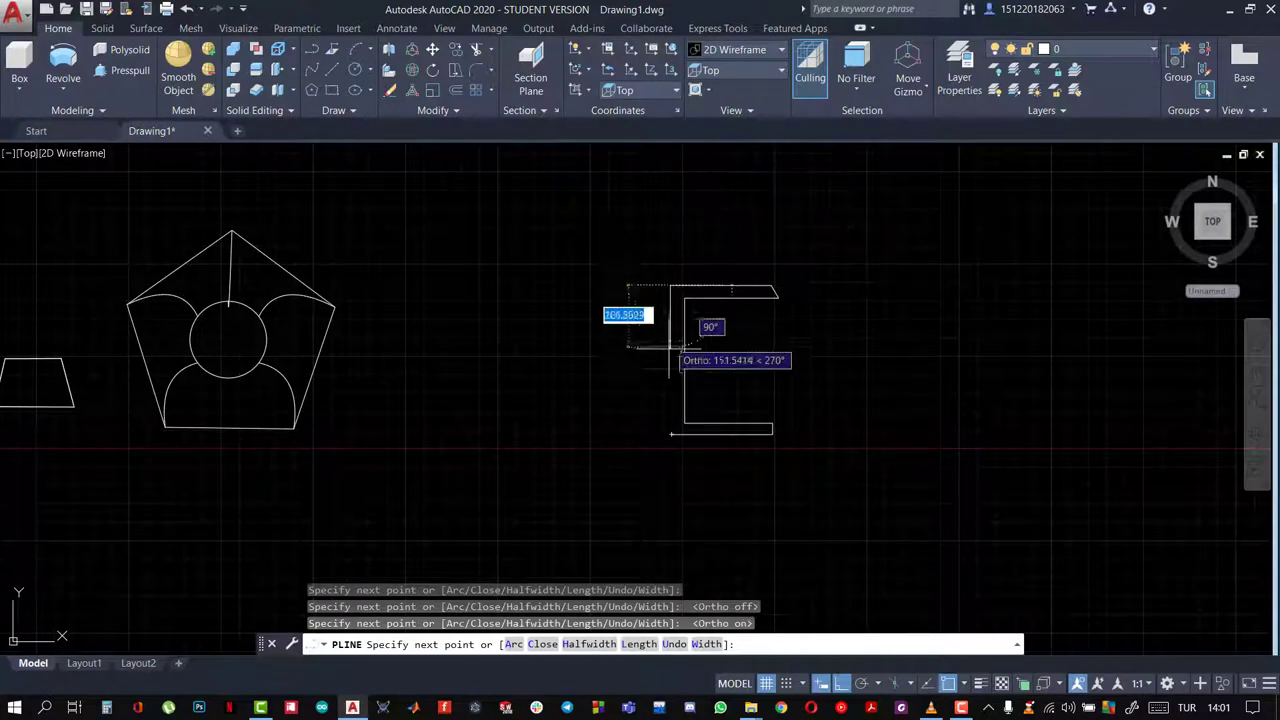
left_click(671, 434)
key("Escape")
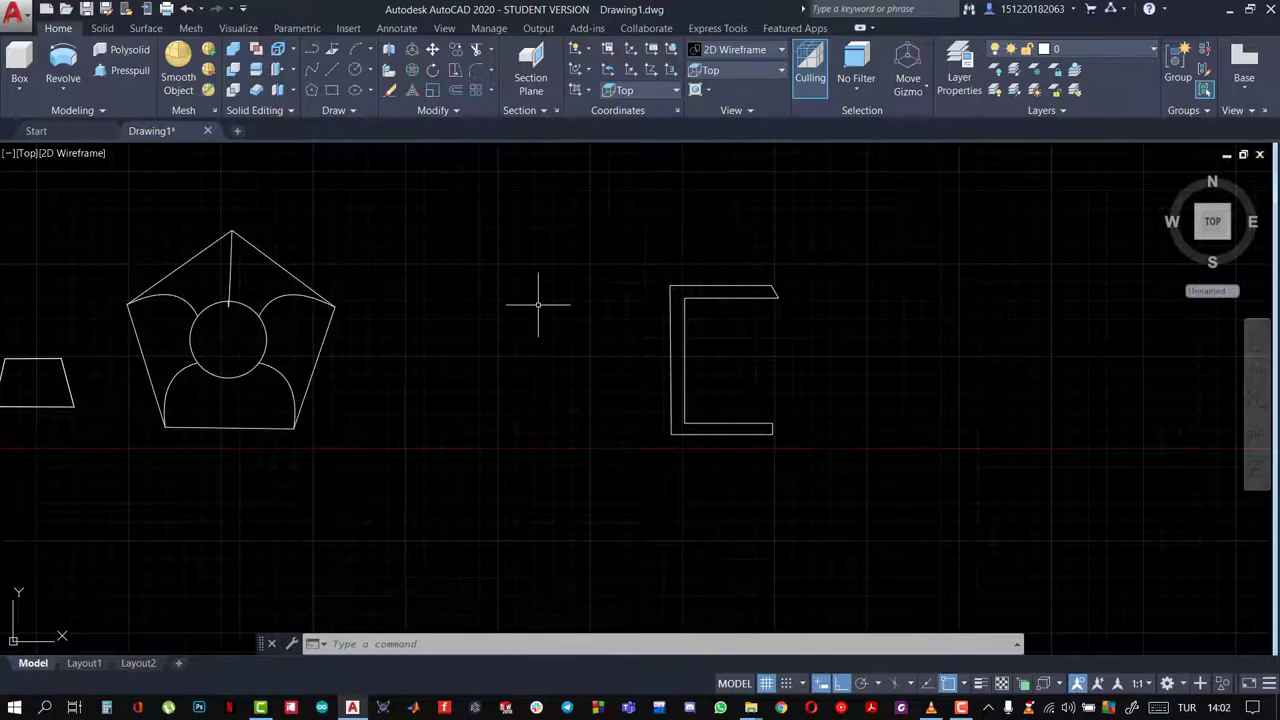
left_click(780, 51)
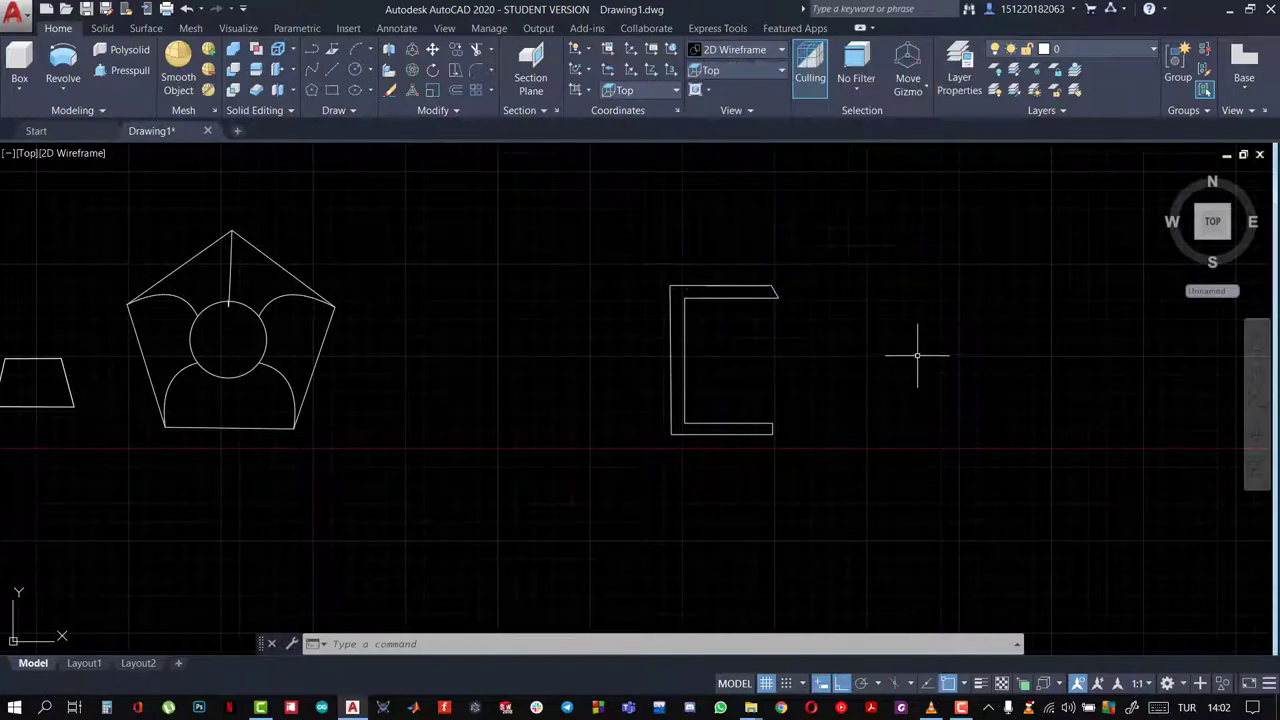
Orbit into 3D and switch the visual style to Conceptual
mouse_move(917, 354)
middle_mouse_down("shift")
mouse_move(803, 181)
mouse_move(910, 287)
mouse_move(876, 231)
middle_mouse_up("shift")
left_click(767, 51)
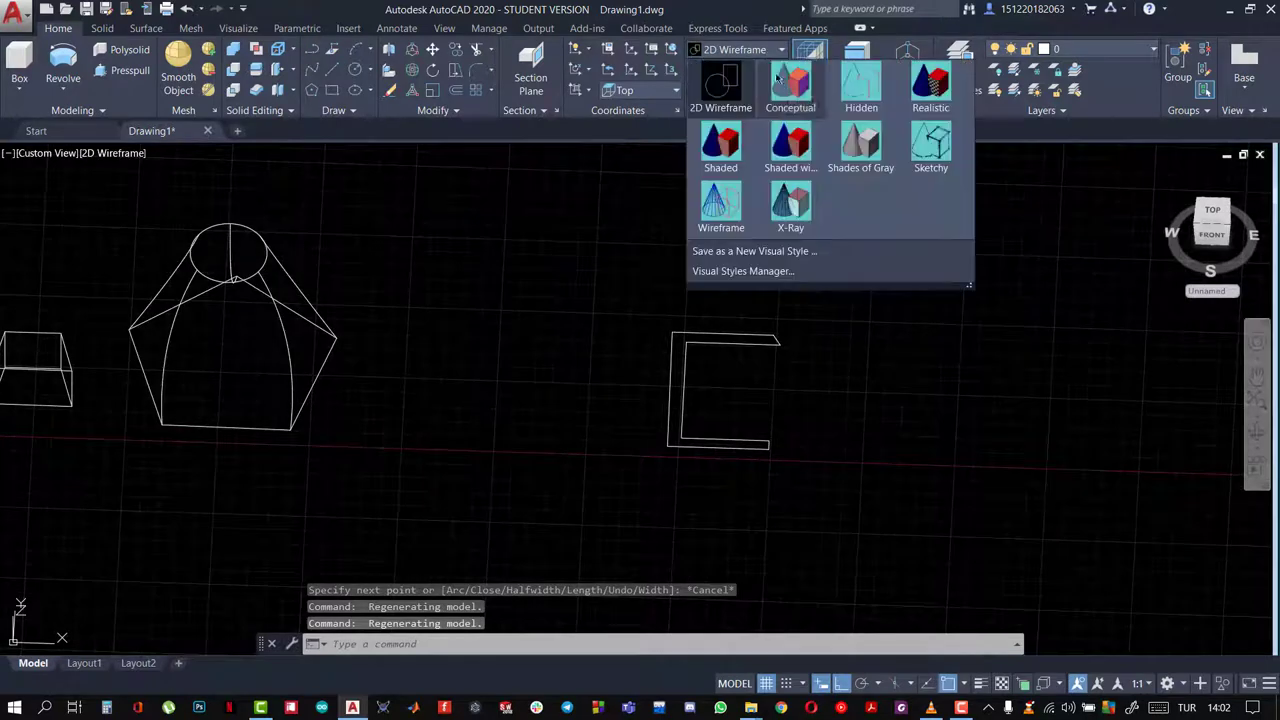
left_click(792, 80)
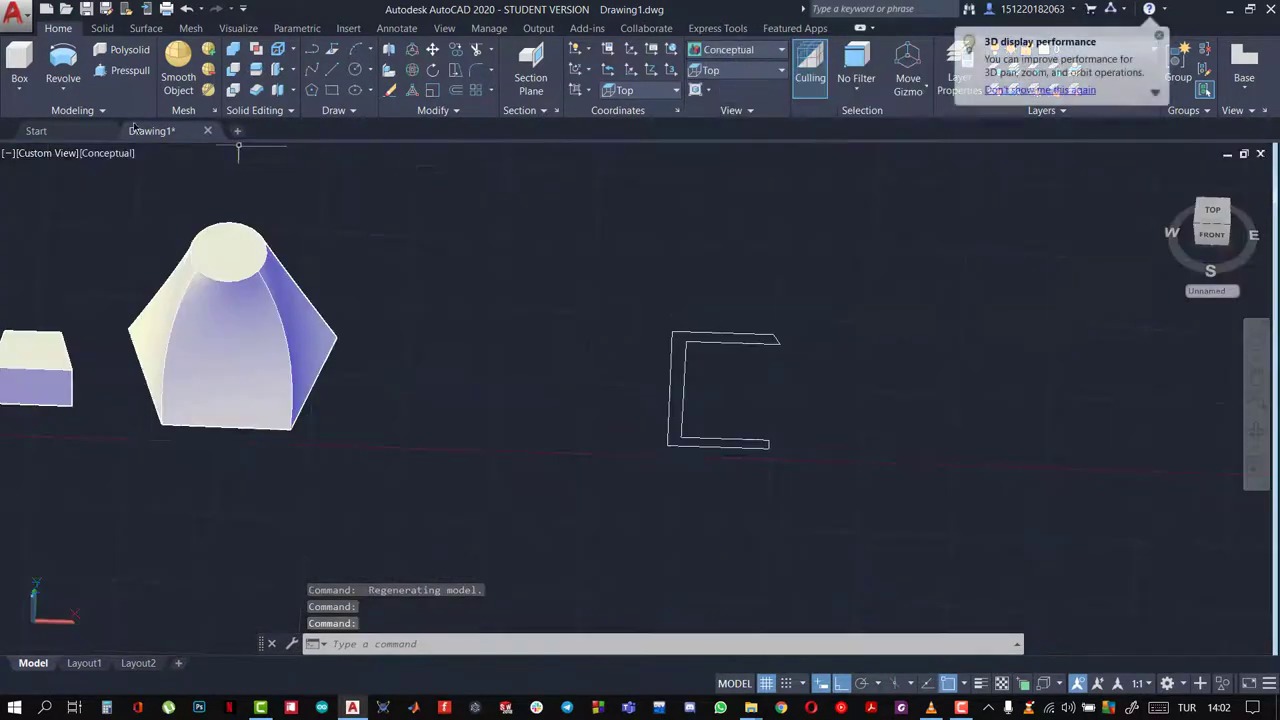
Revolve the C-shaped profile 360° about its left edge into a spool solid
left_click(72, 95)
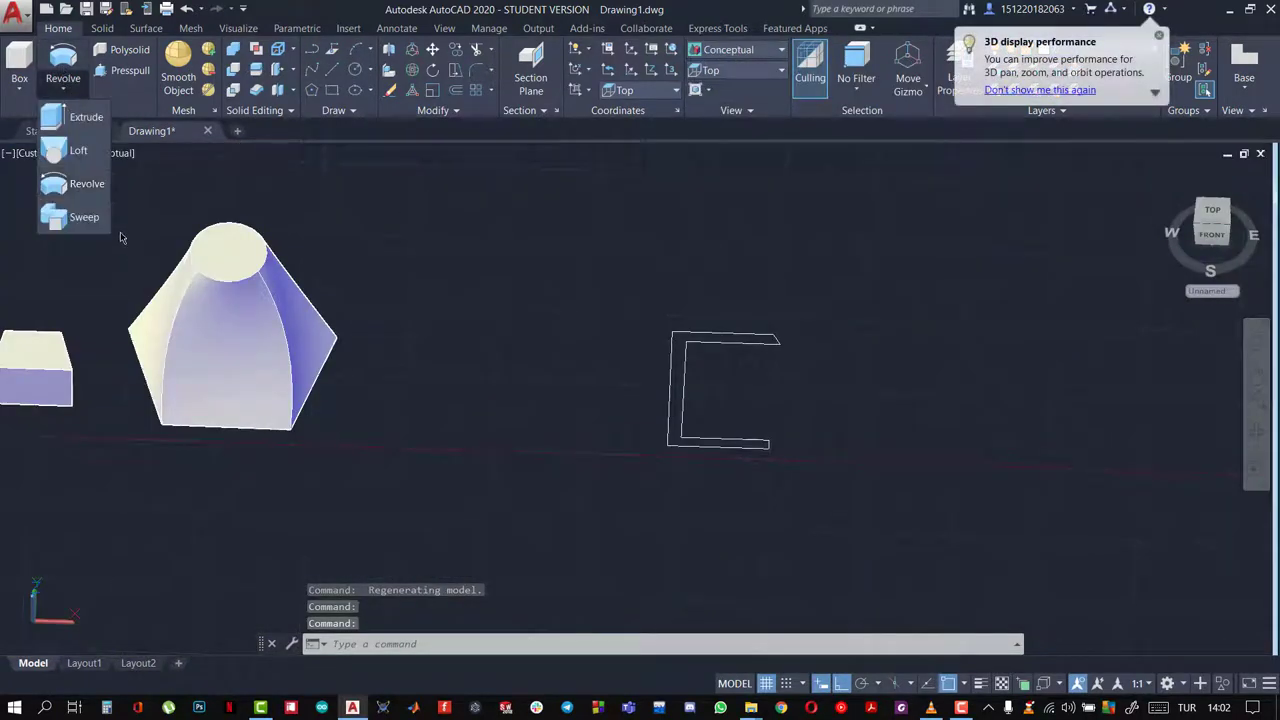
left_click(95, 193)
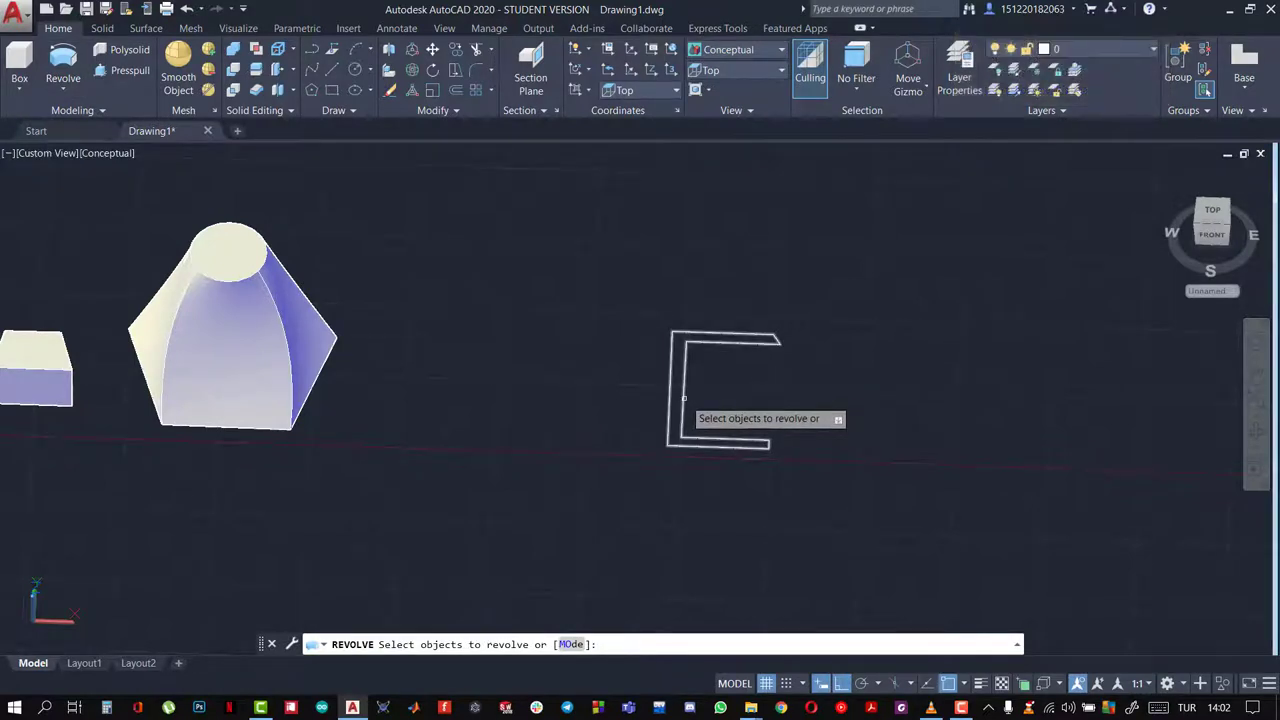
left_click(684, 397)
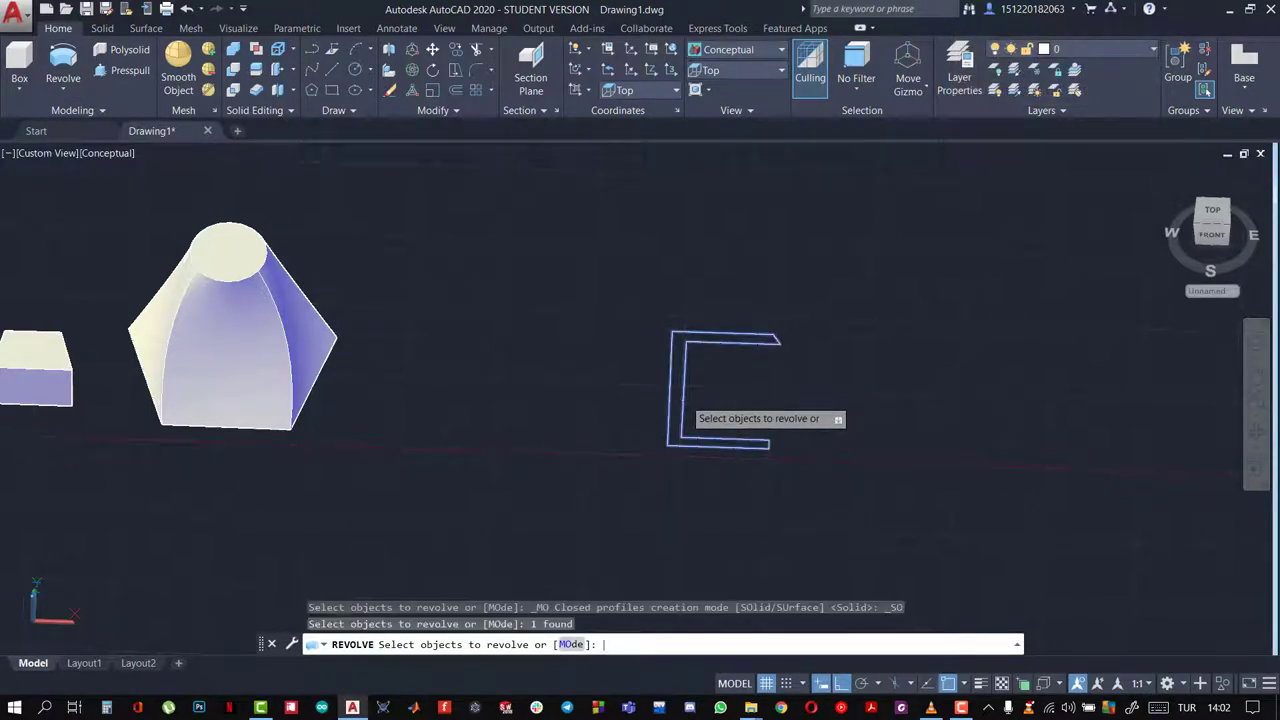
key("Return")
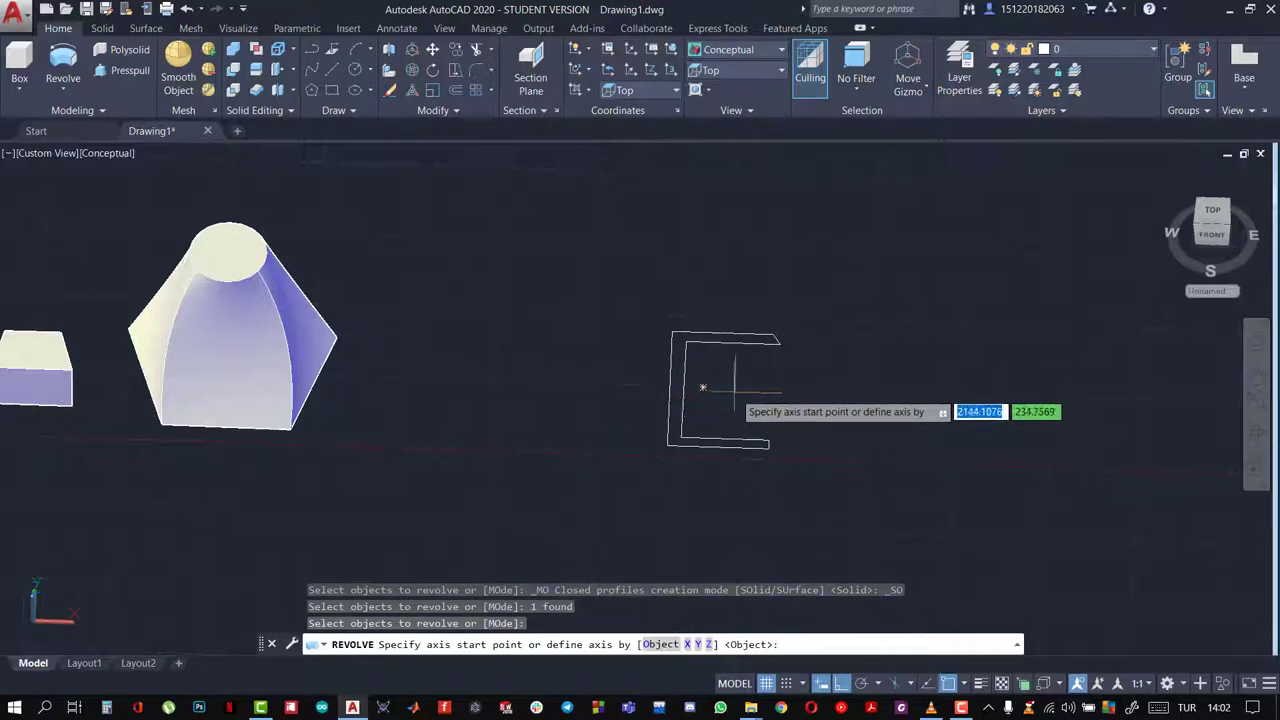
middle_click_drag(790, 410, 808, 414, "shift")
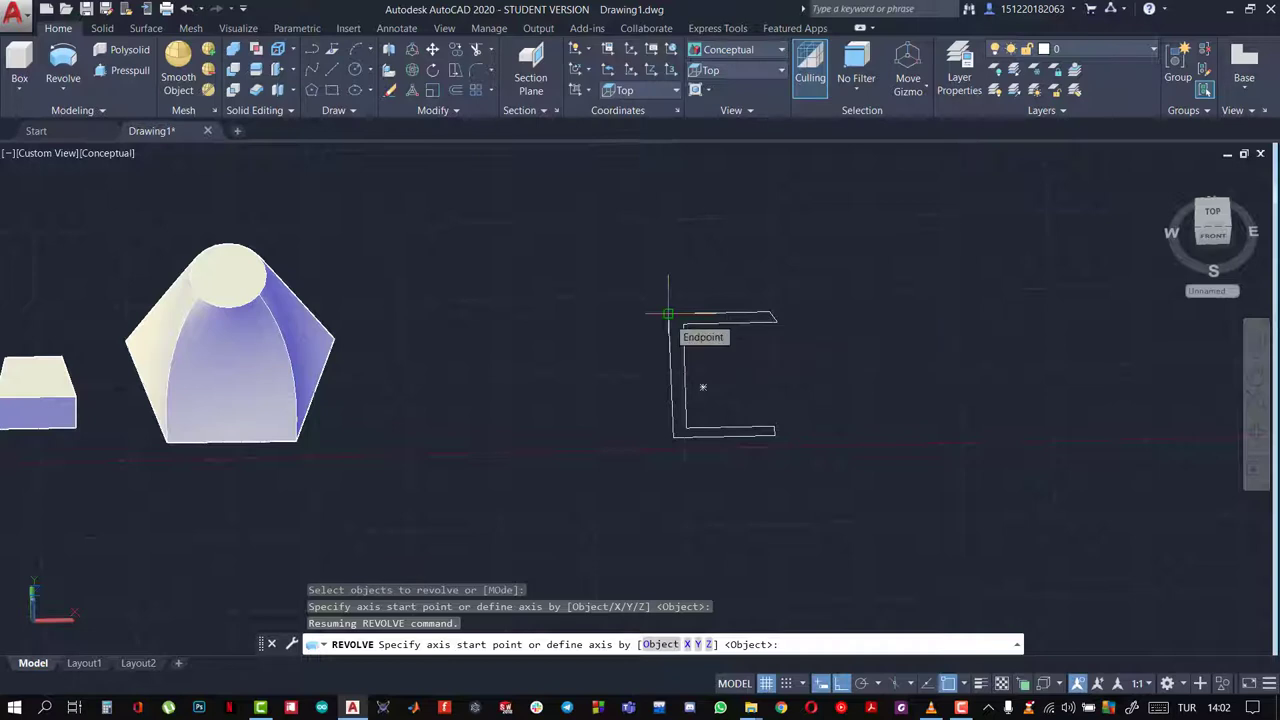
left_click(668, 314)
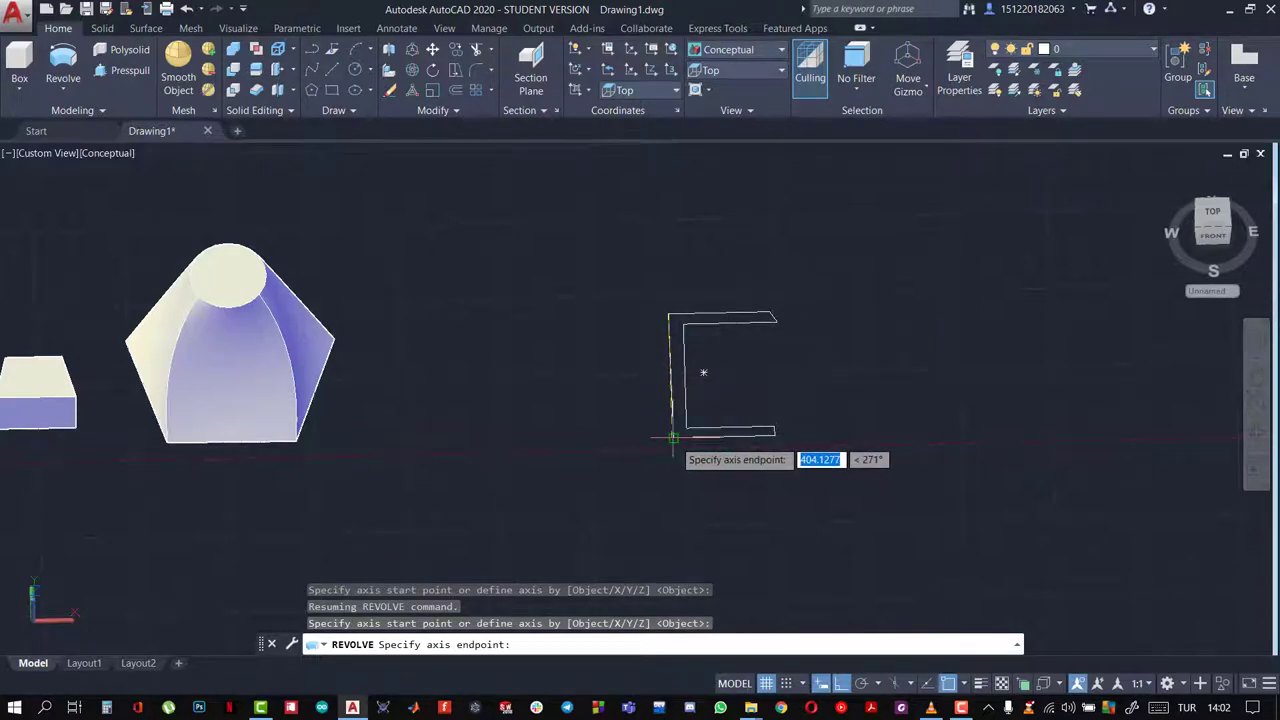
left_click(673, 437)
mouse_move(672, 440)
middle_mouse_down("shift")
mouse_move(511, 320)
mouse_move(491, 337)
mouse_move(665, 412)
middle_mouse_up("shift")
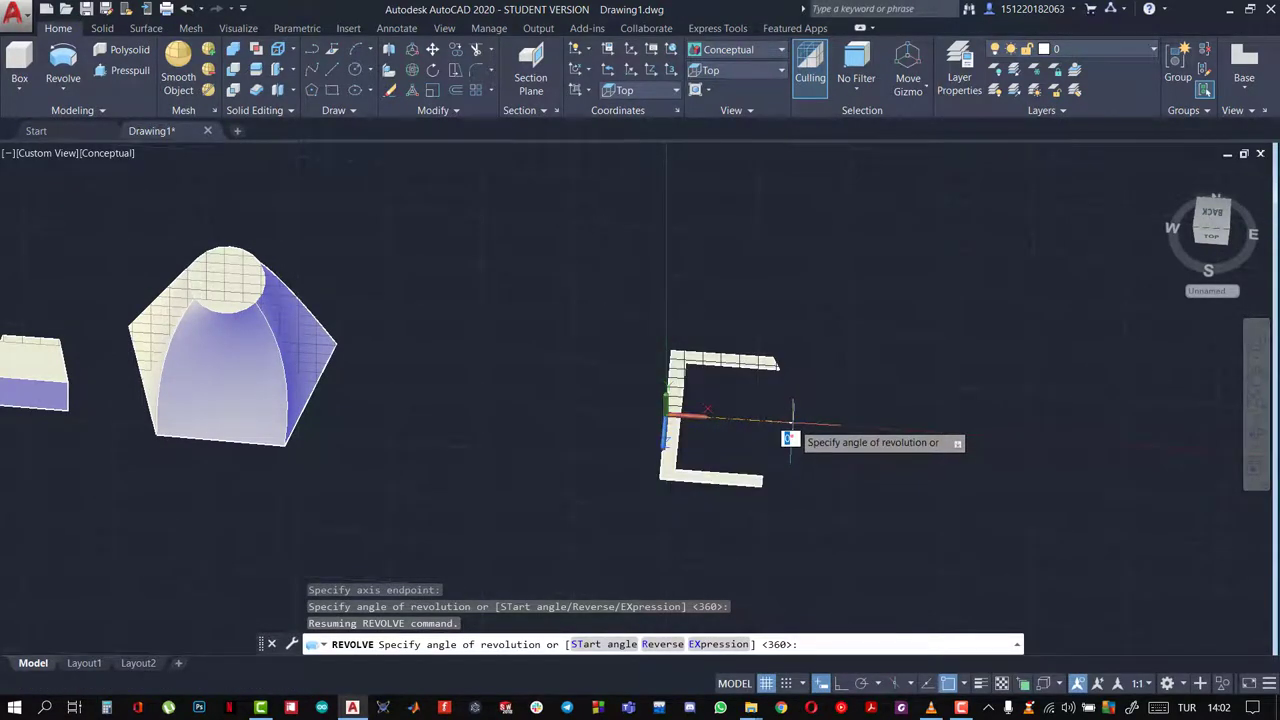
key("Return")
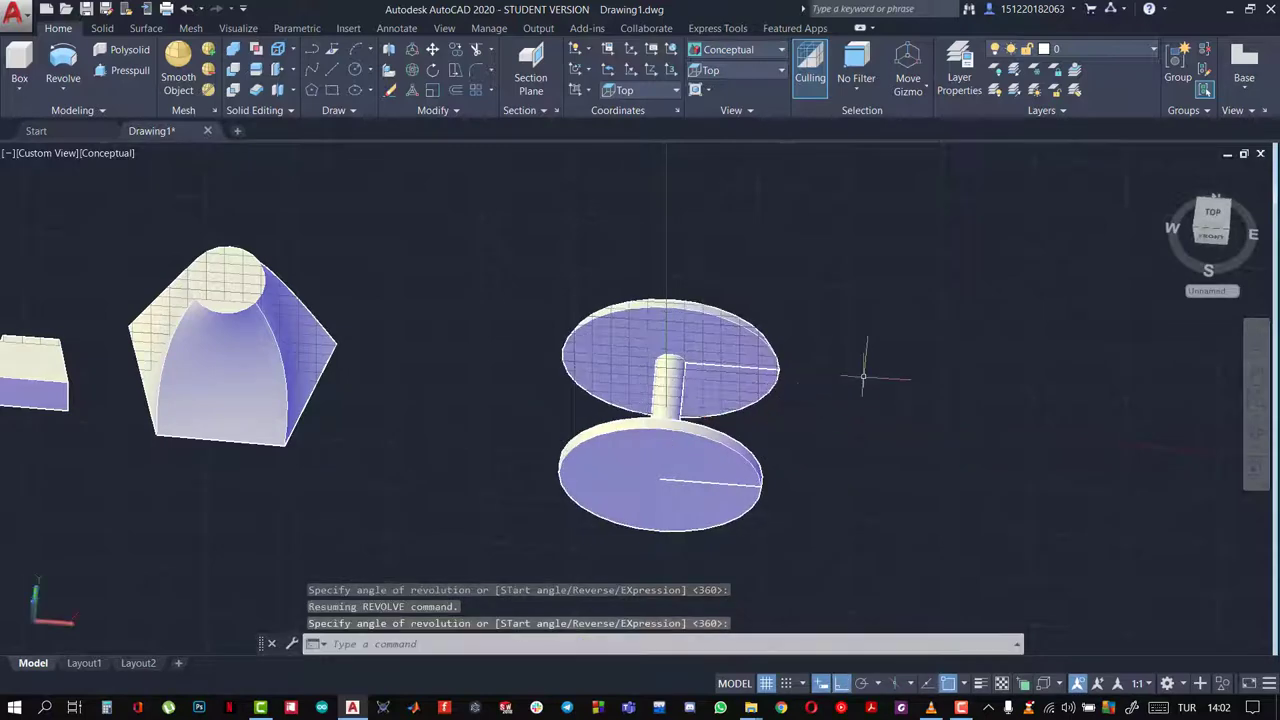
middle_click_drag(863, 377, 542, 236, "shift")
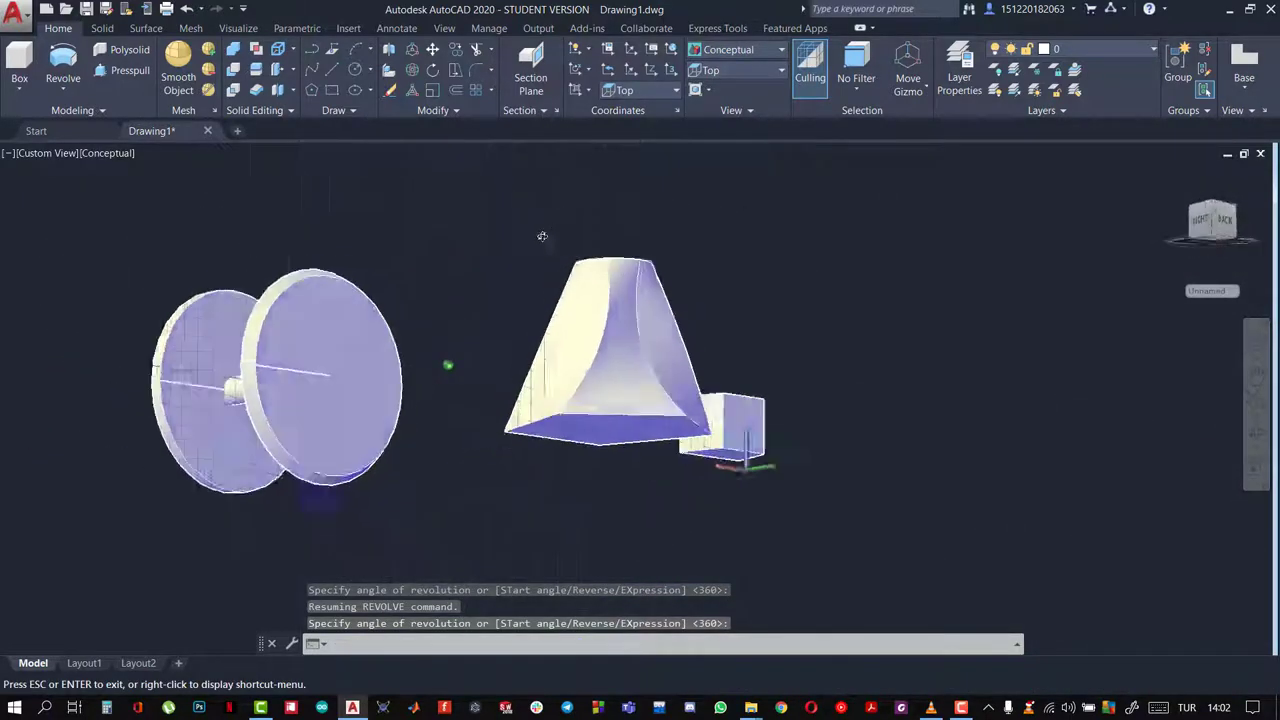
View the solids from SW Isometric and align the UCS with the Front plane
middle_click_drag(542, 236, 800, 133, "shift")
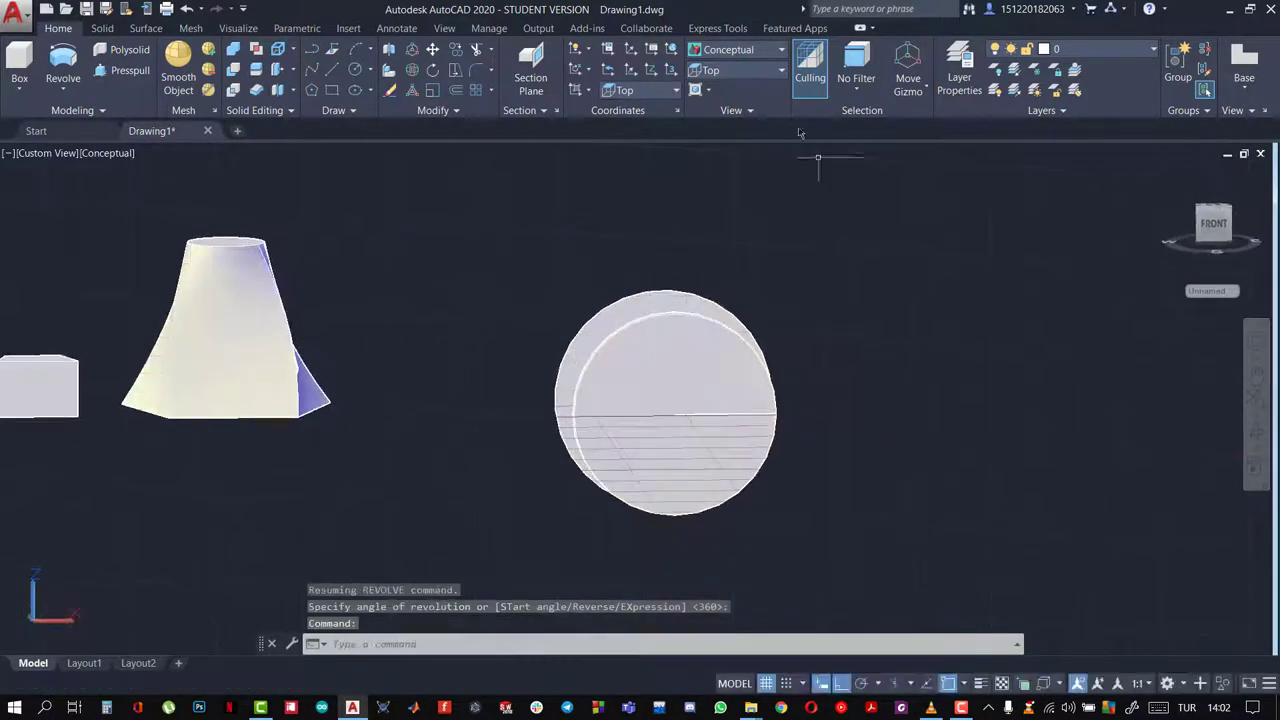
left_click(755, 72)
left_click(731, 188)
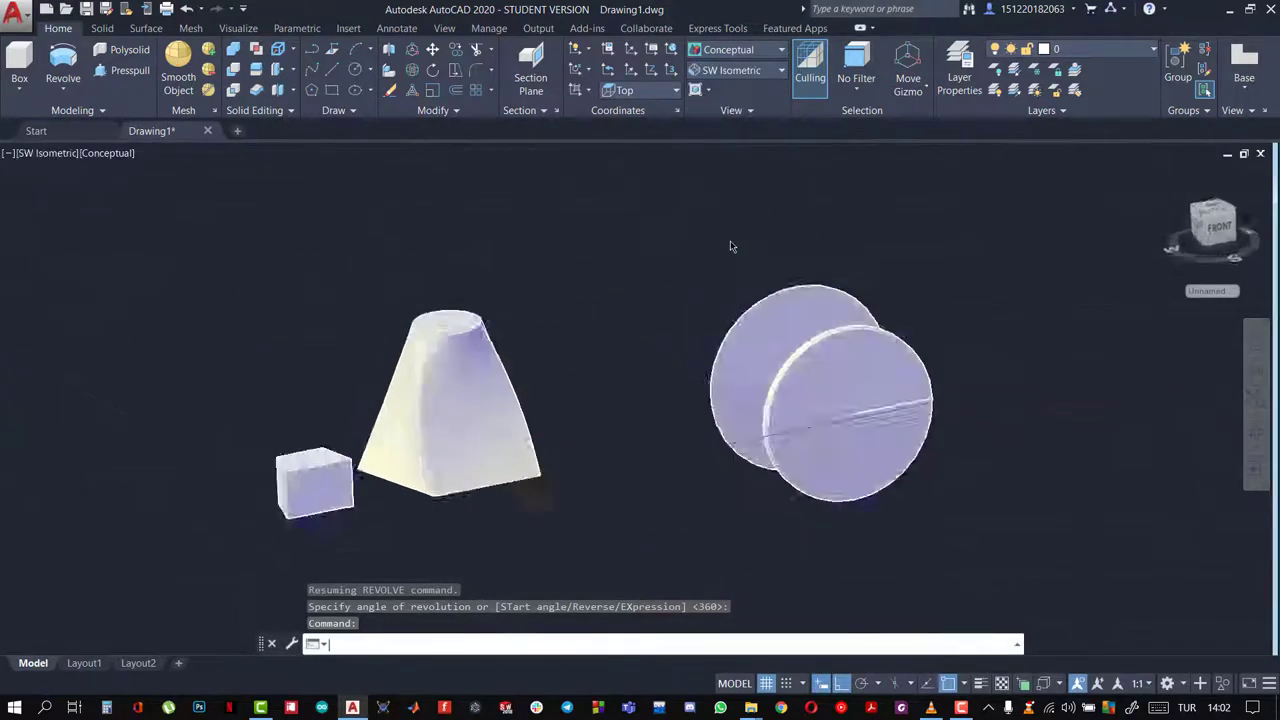
mouse_move(905, 260)
middle_mouse_down("shift")
mouse_move(1112, 262)
mouse_move(837, 297)
middle_mouse_up("shift")
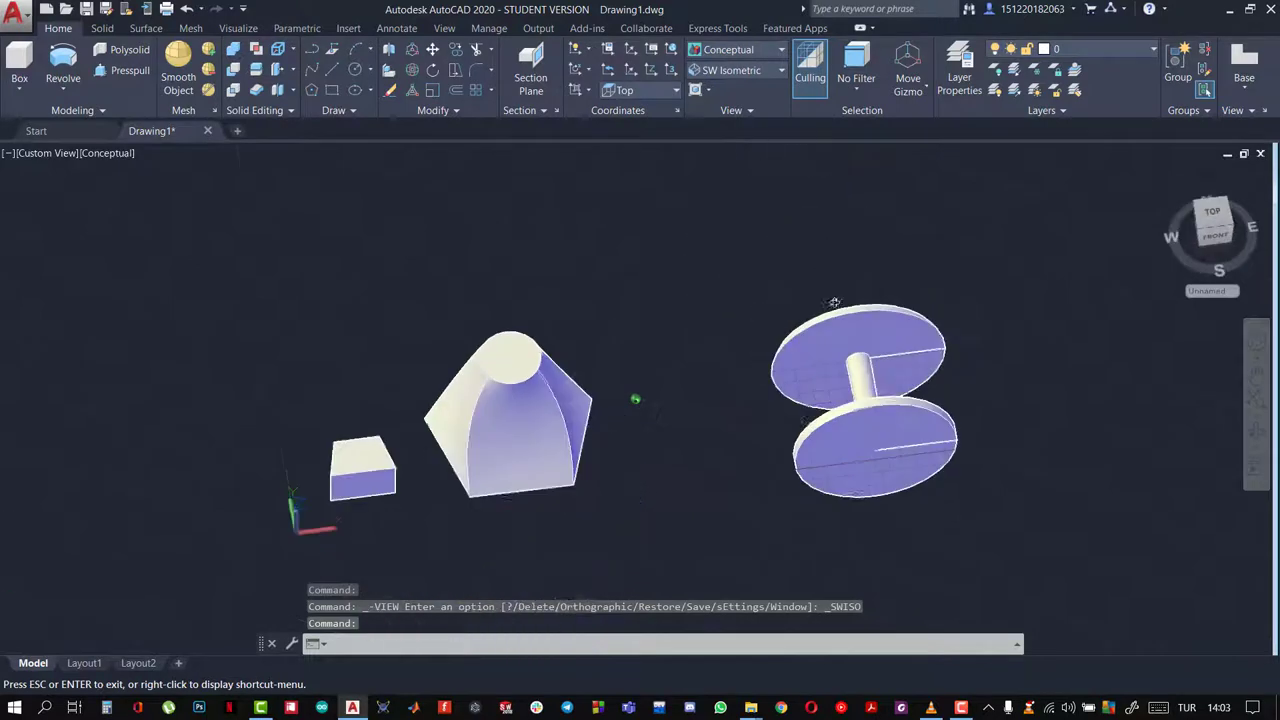
left_click(666, 92)
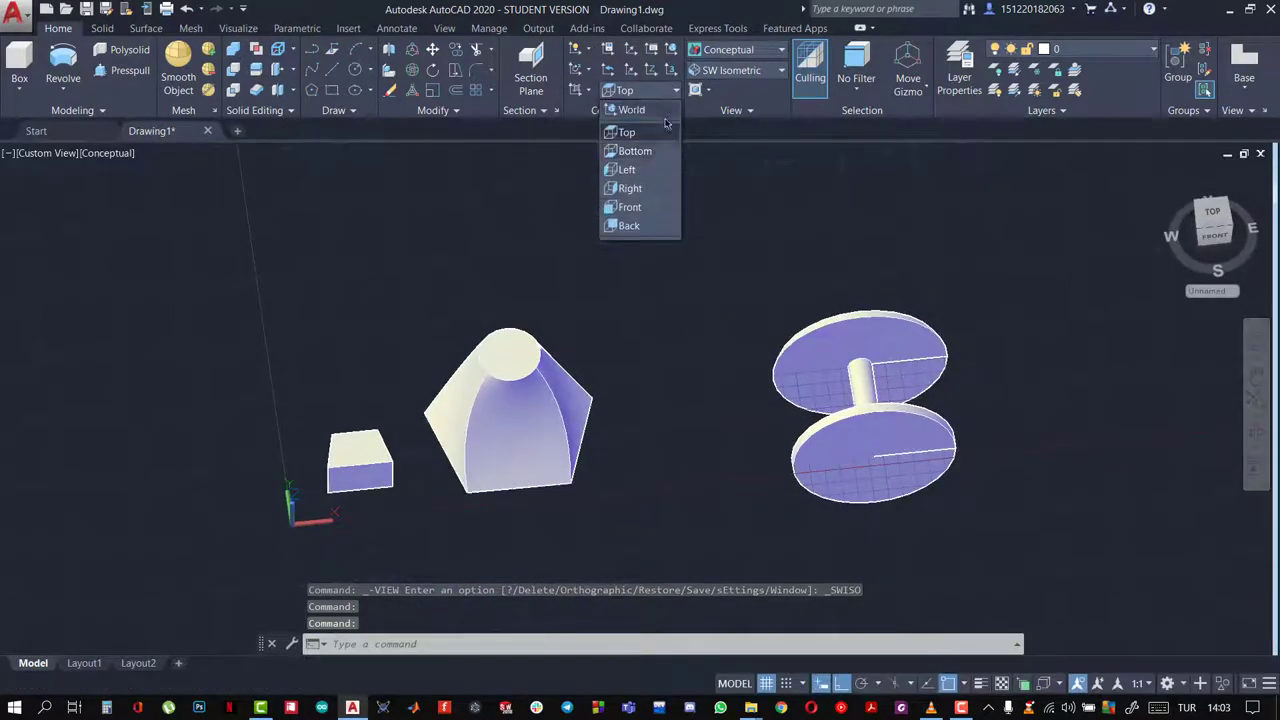
left_click(647, 207)
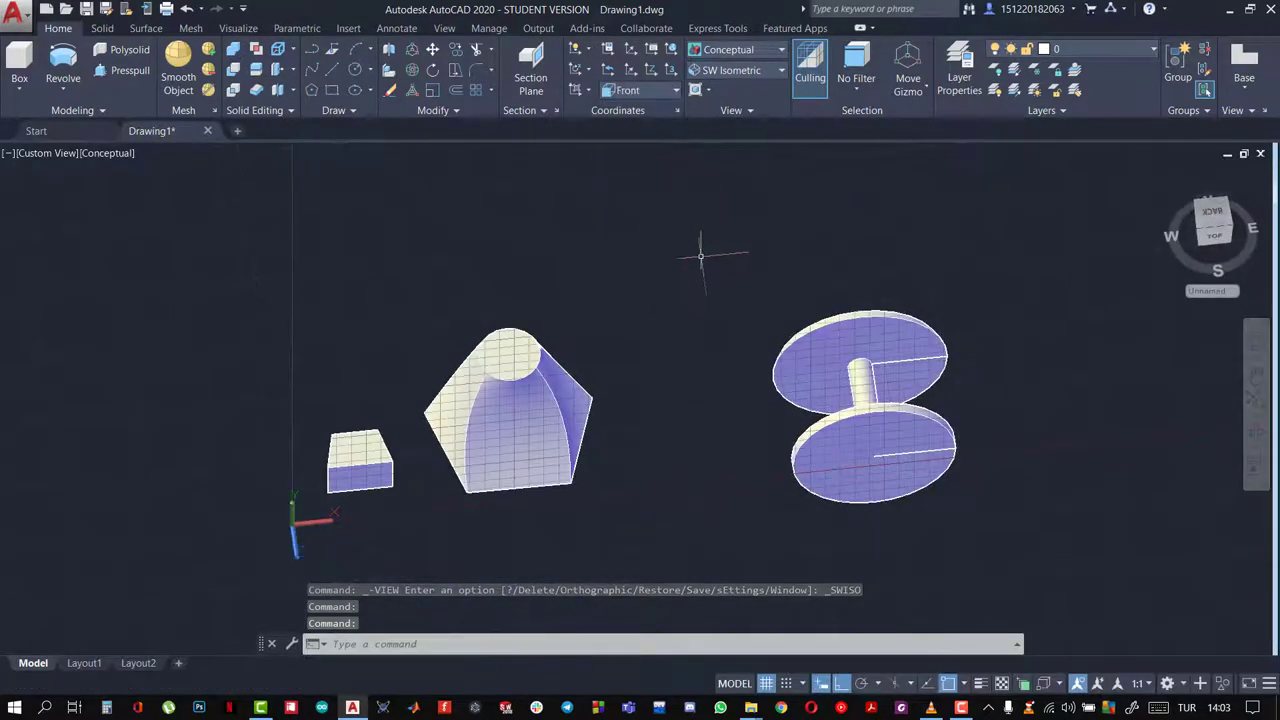
Switch to NE Isometric and orbit around the box, loft and spool
left_click(632, 92)
left_click(740, 70)
left_click(740, 70)
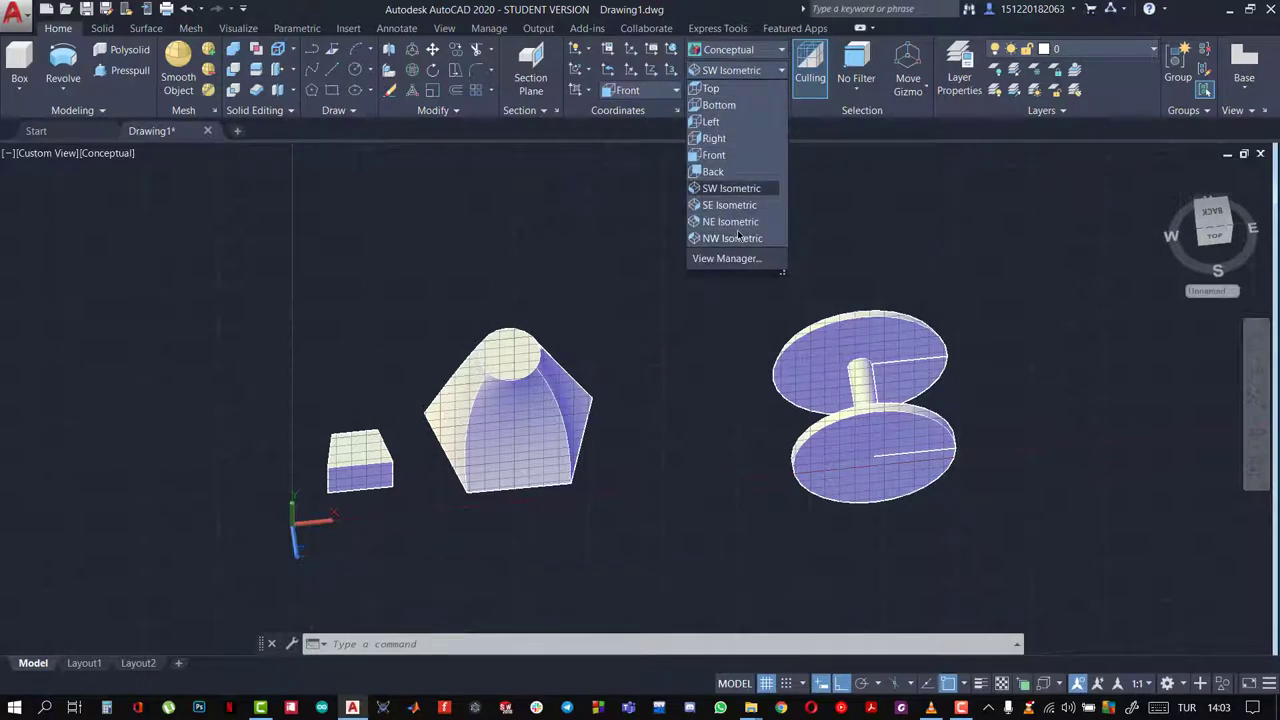
left_click(730, 221)
mouse_move(592, 292)
middle_mouse_down("shift")
mouse_move(529, 263)
mouse_move(505, 266)
mouse_move(506, 294)
mouse_move(494, 200)
middle_mouse_up("shift")
mouse_move(515, 341)
middle_mouse_down("shift")
mouse_move(474, 346)
mouse_move(493, 407)
middle_mouse_up("shift")
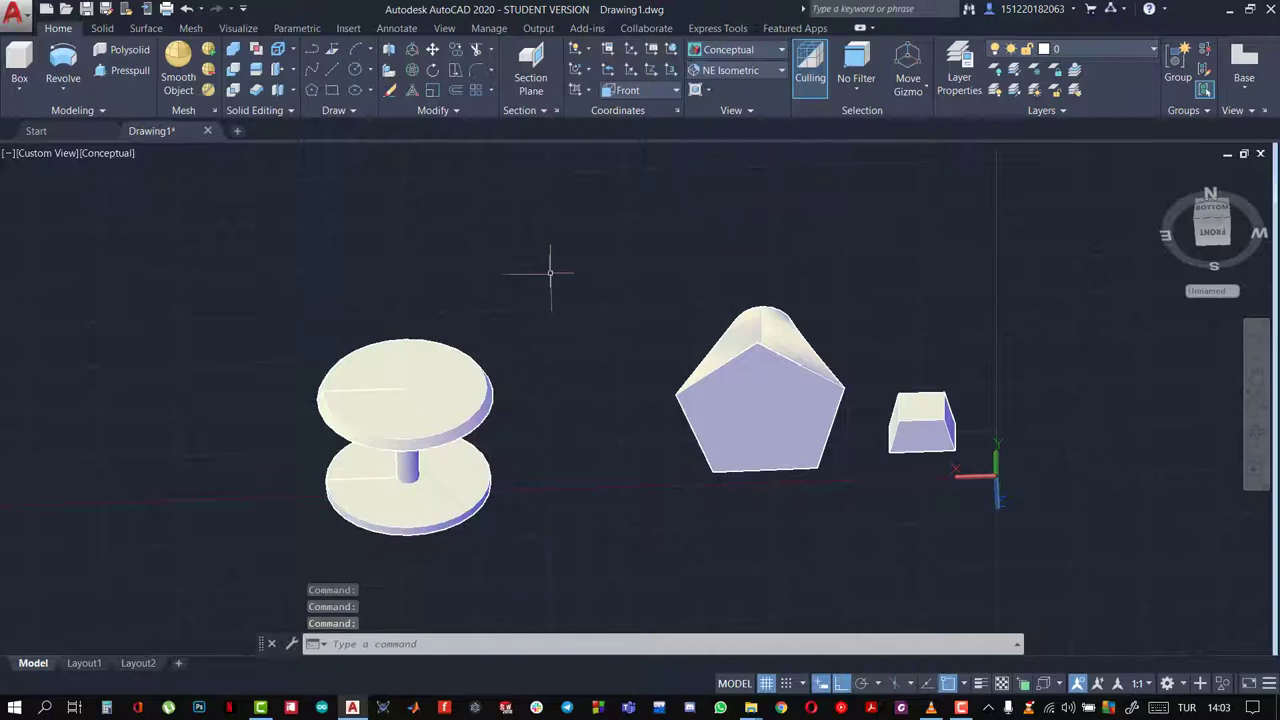
middle_click_drag(550, 272, 584, 277)
Return to the Top view with the UCS on Top
left_click(743, 72)
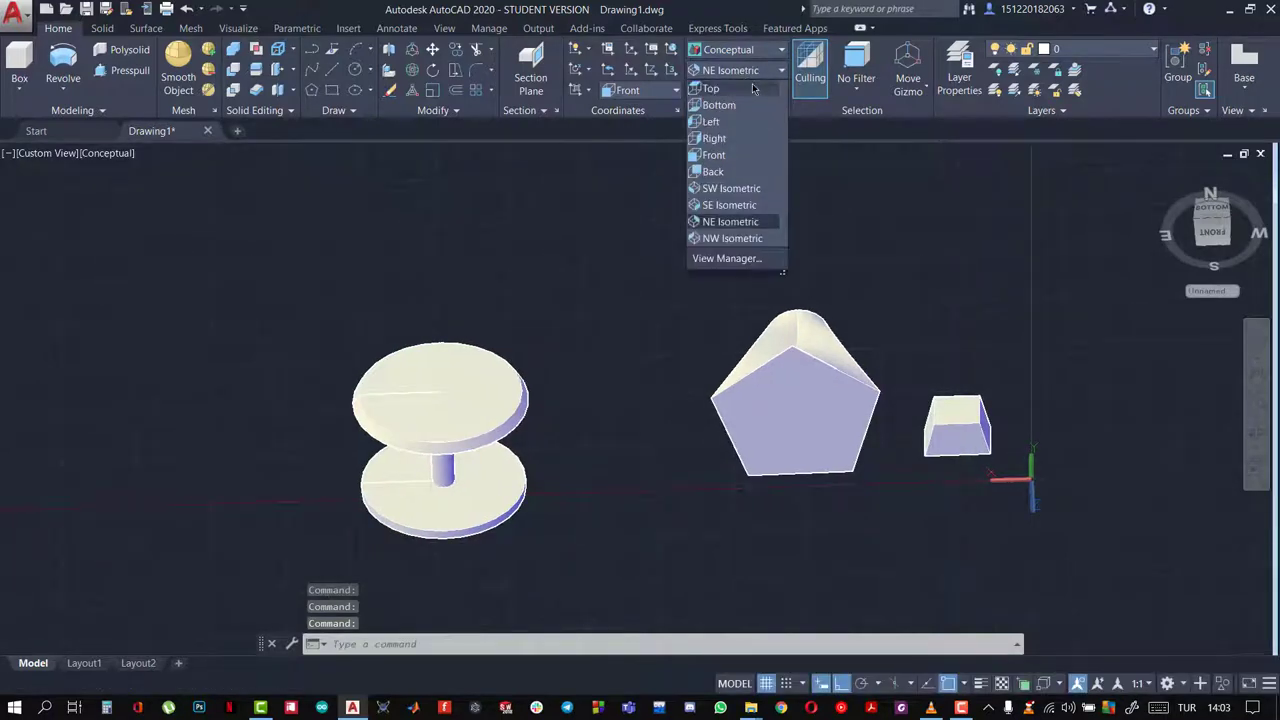
left_click(752, 84)
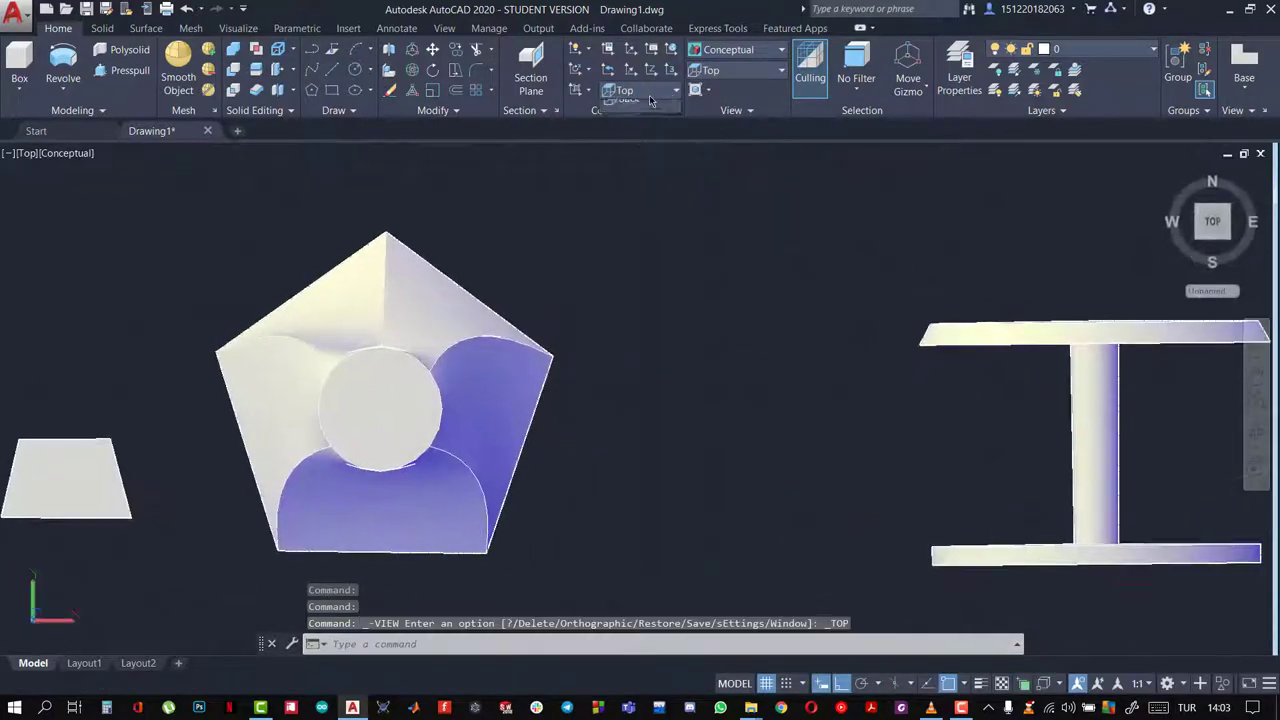
left_click(636, 97)
Start the Sweep command, then zoom out and pan left to clear space beside the solids
left_click(67, 98)
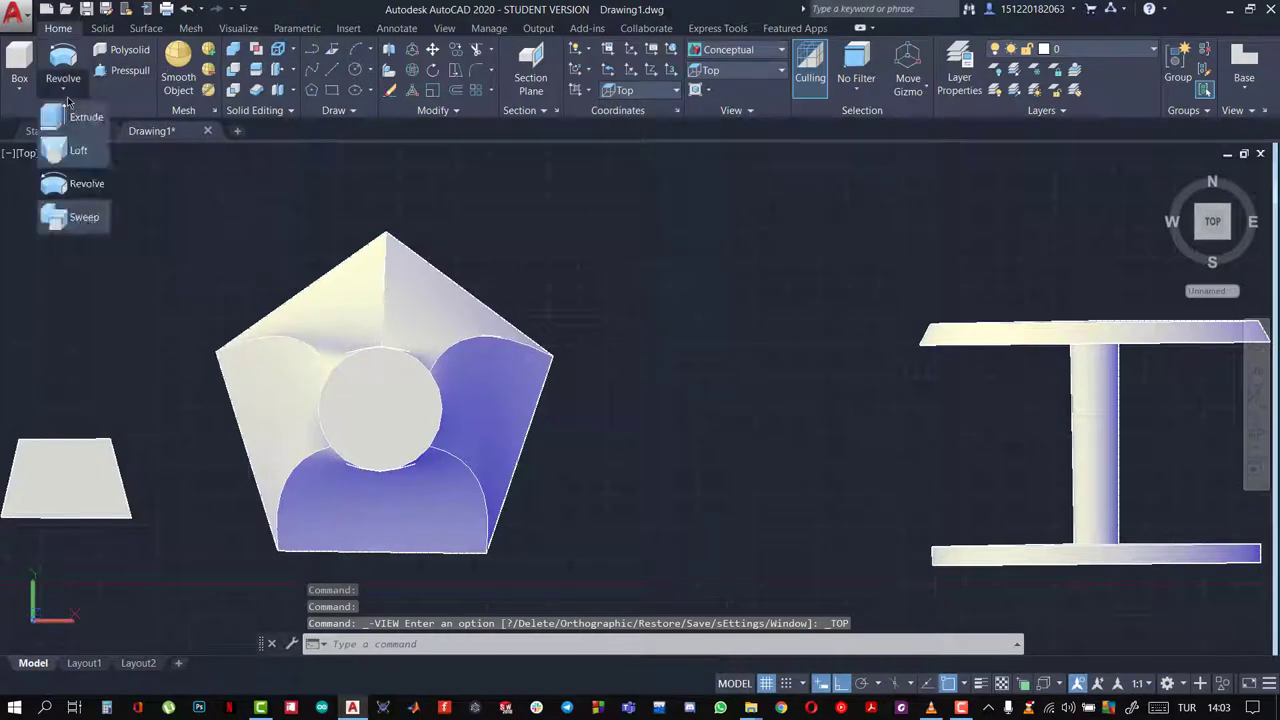
left_click(84, 217)
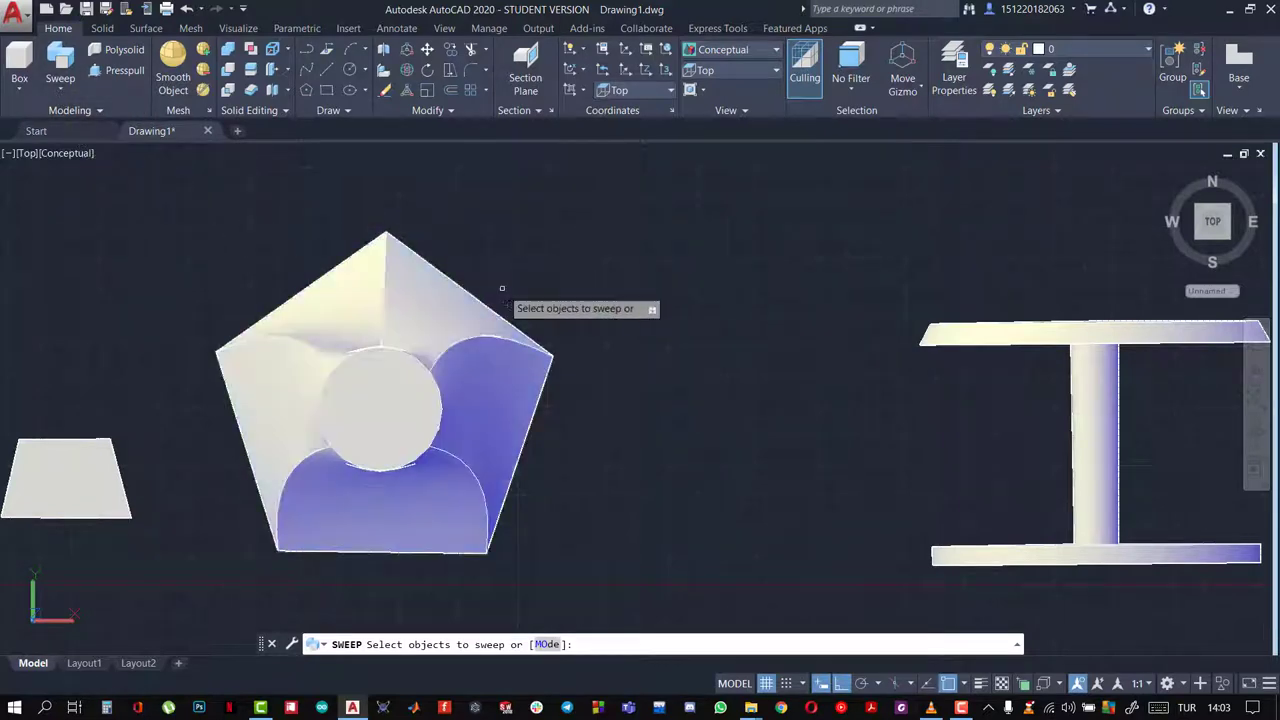
scroll(818, 434, "down", 3)
scroll(812, 422, "up", 2)
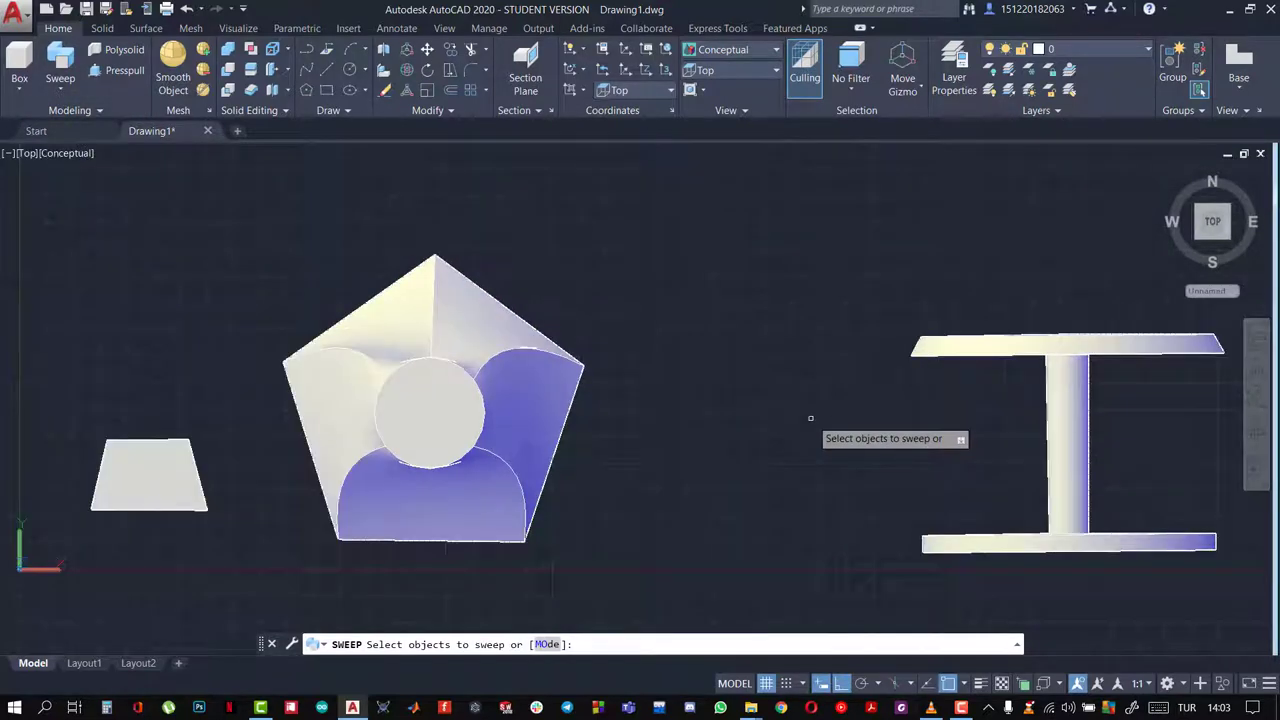
scroll(1048, 400, "down", 2)
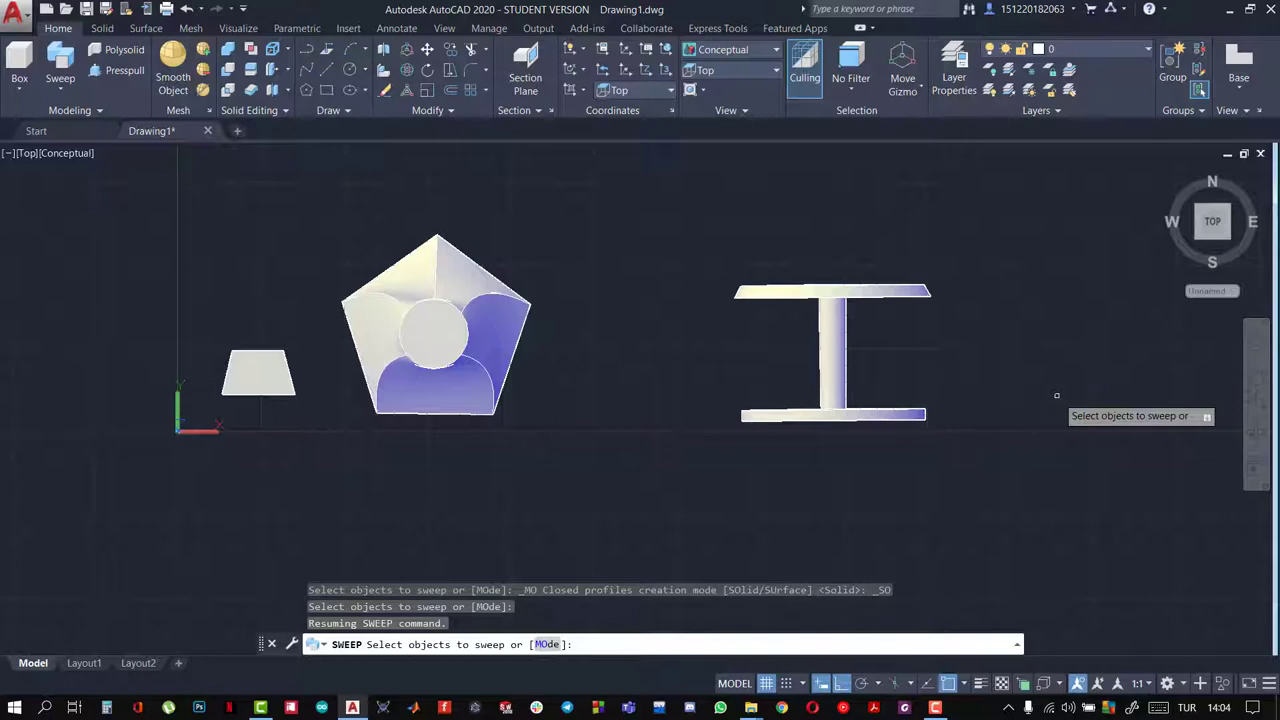
scroll(1068, 380, "down", 4)
middle_click_drag(1068, 374, 532, 347)
middle_click_drag(707, 330, 663, 343)
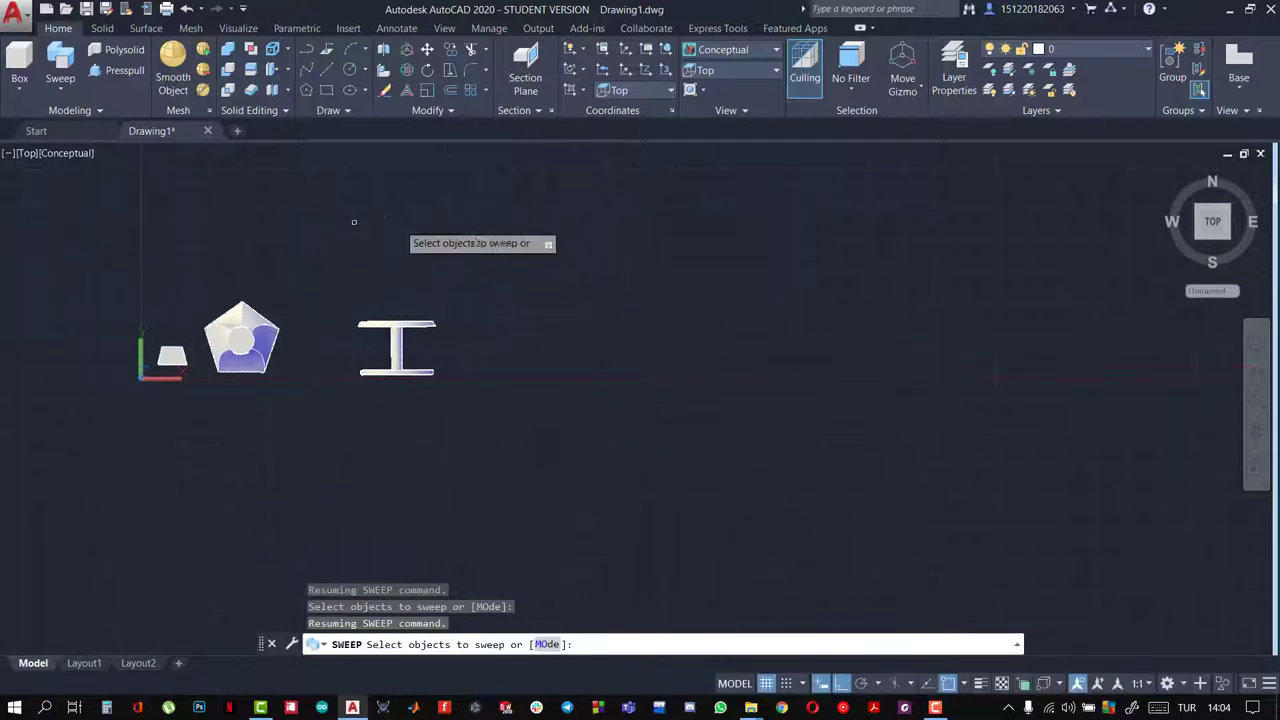
Draw an open five-segment polyline path right of the solids: straight, vertical, diagonal, horizontal, vertical
left_click(306, 66)
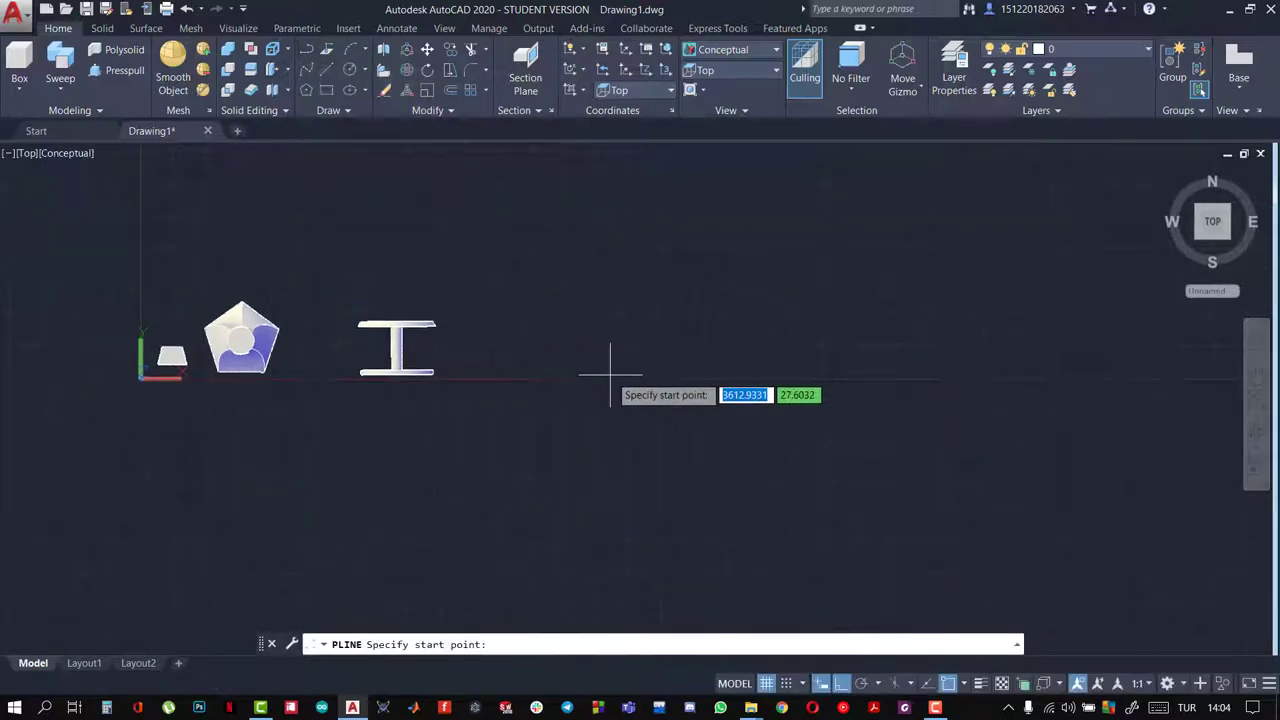
left_click(627, 357)
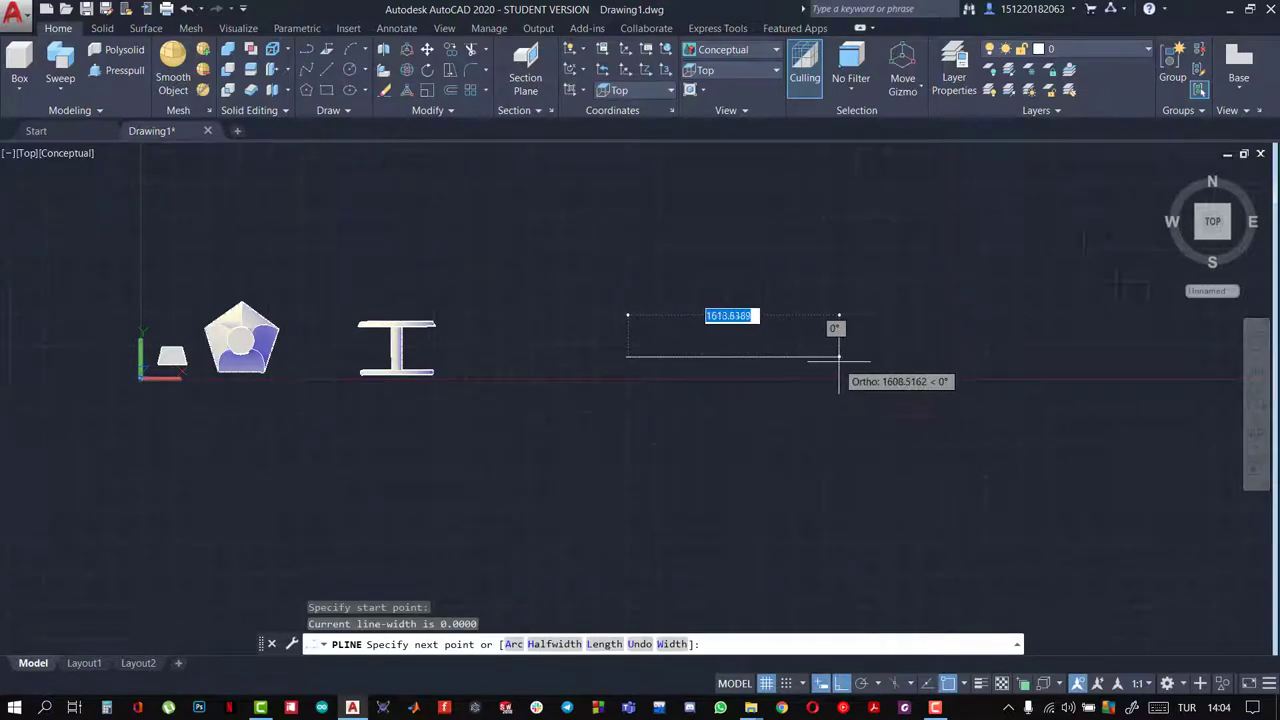
left_click(838, 357)
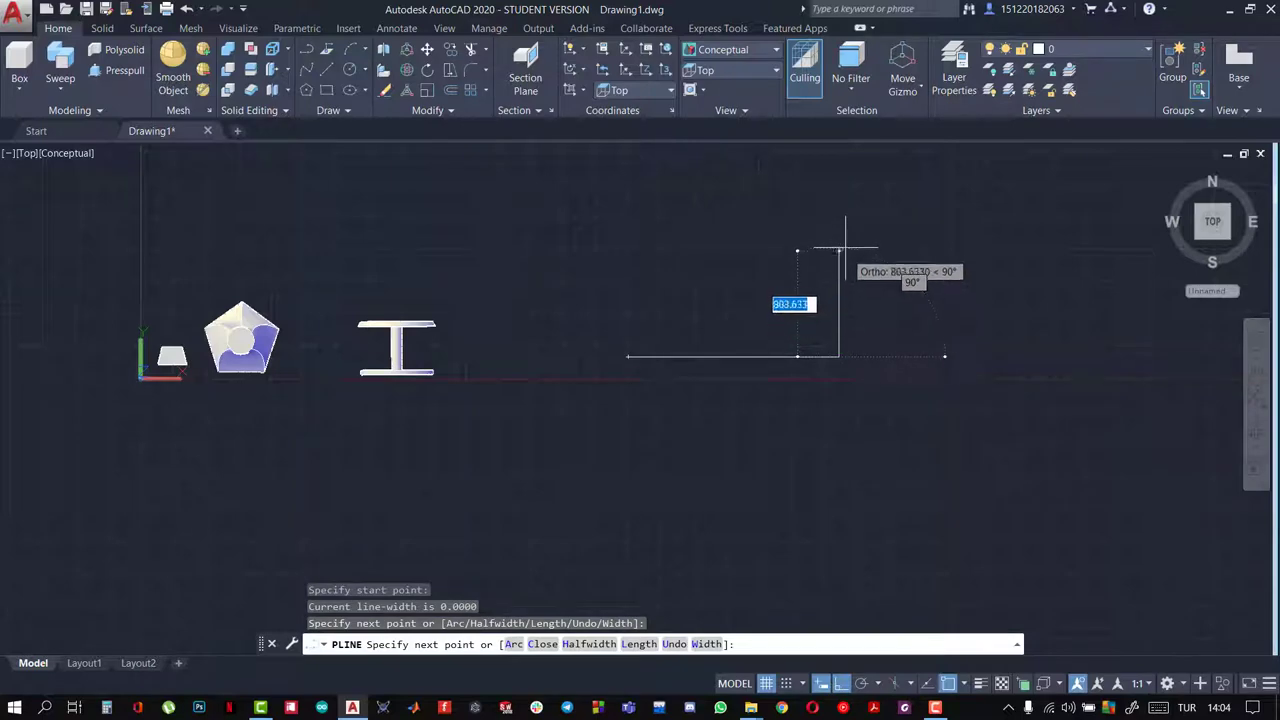
left_click(840, 201)
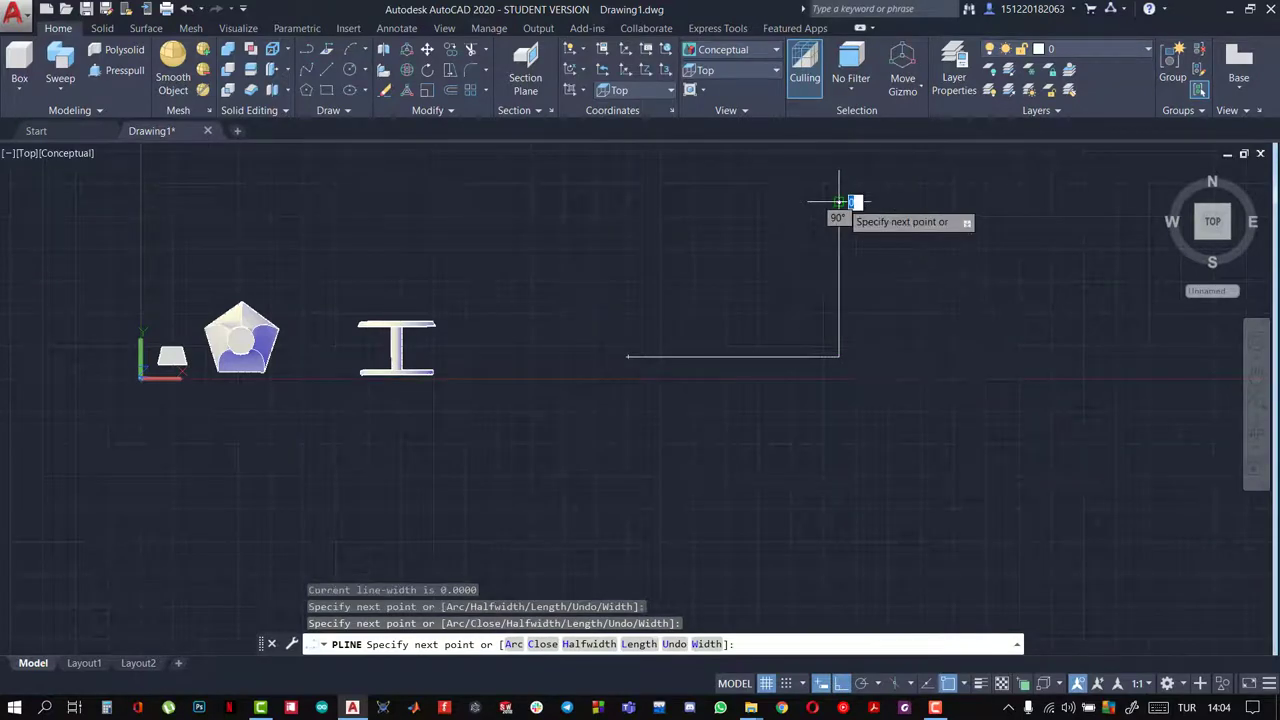
middle_click_drag(840, 201, 847, 315)
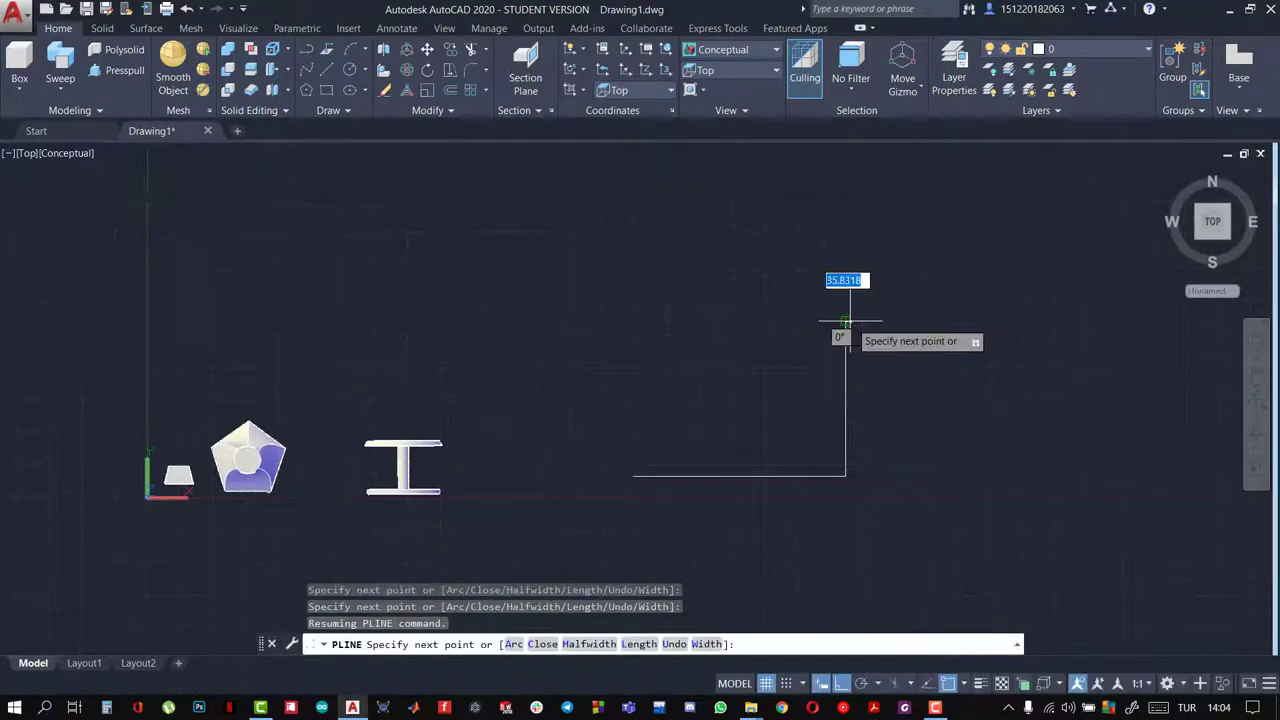
left_click(713, 236)
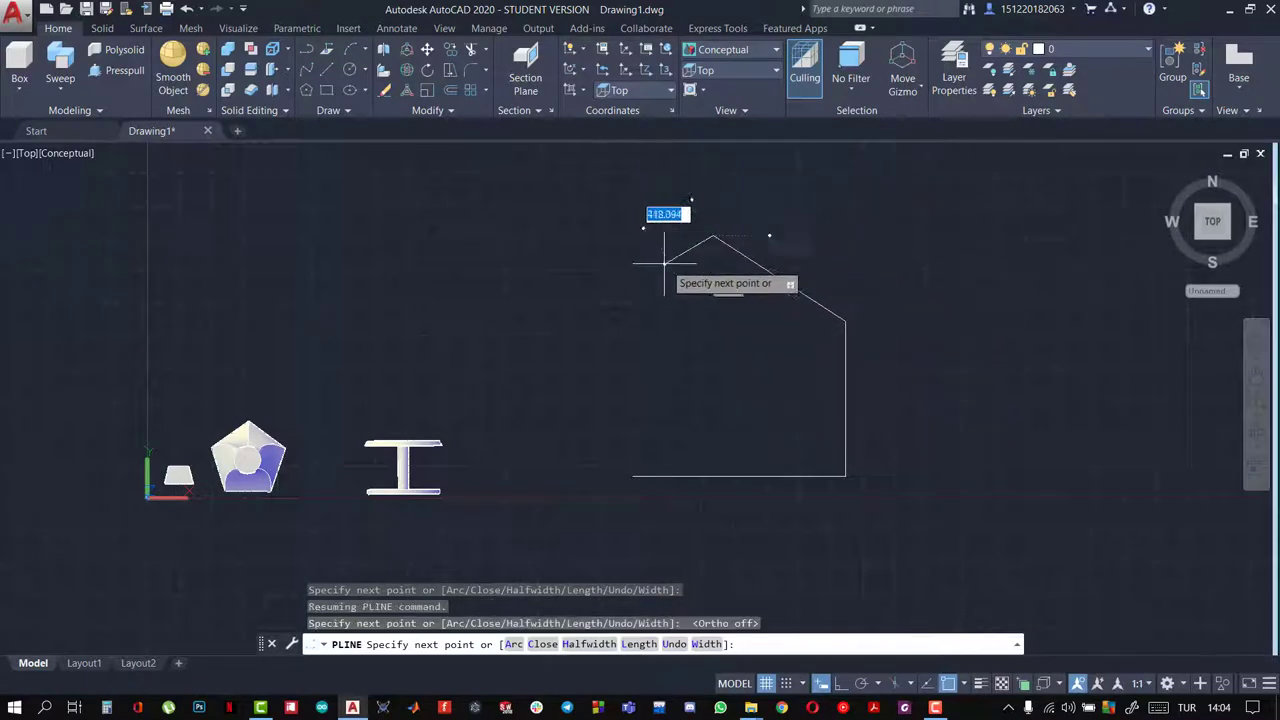
left_click(570, 236)
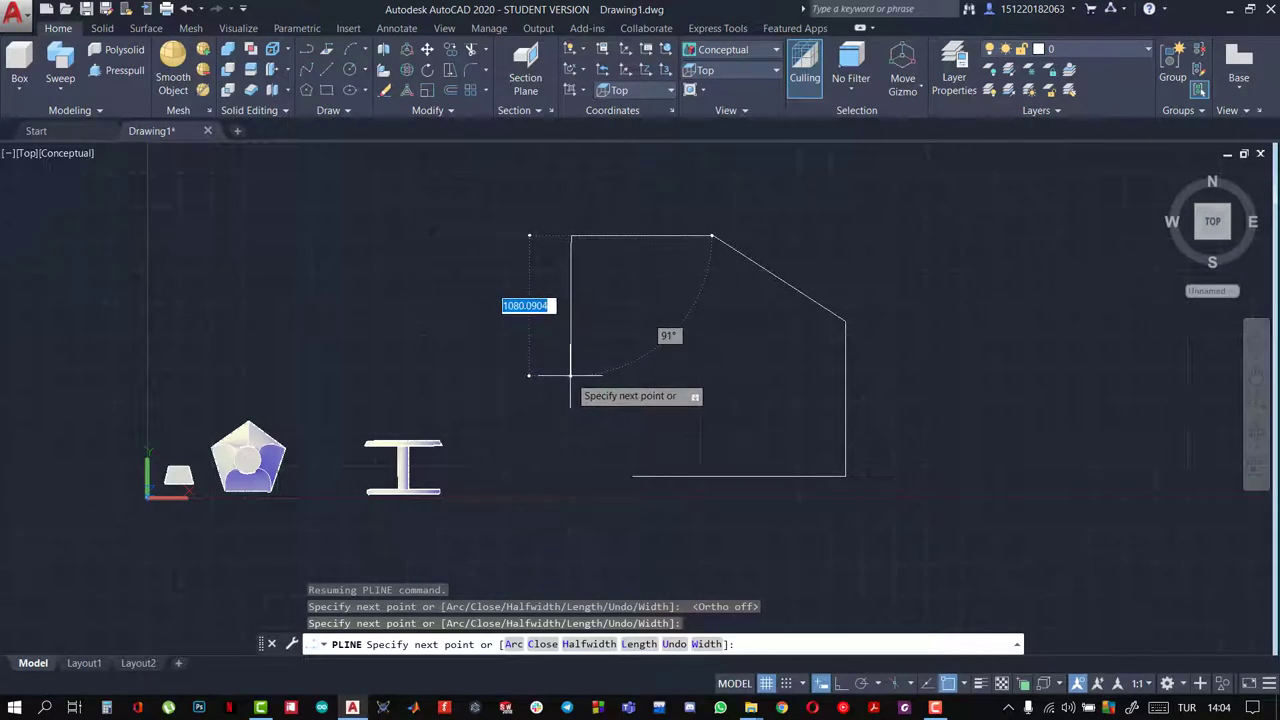
left_click(570, 375)
key("Escape")
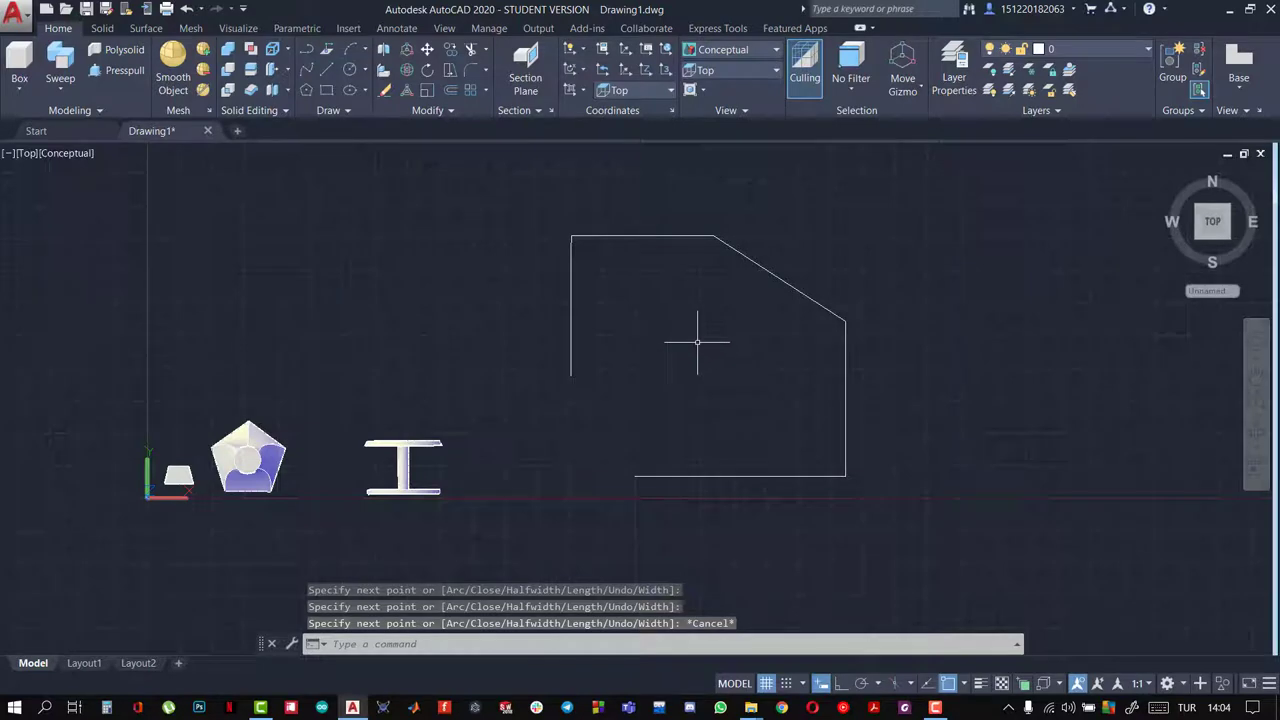
middle_click_drag(697, 341, 714, 194, "shift")
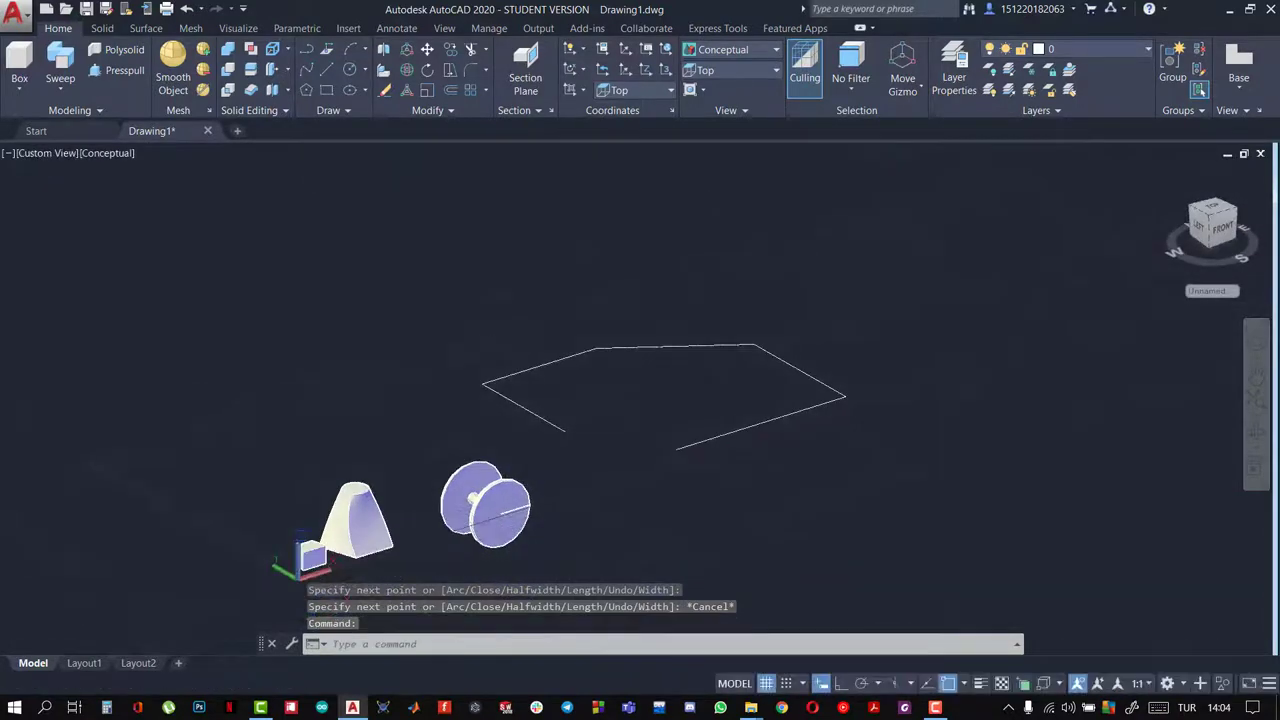
Show the path and solids in the Front view, then tilt and pan into 3D
left_click(754, 76)
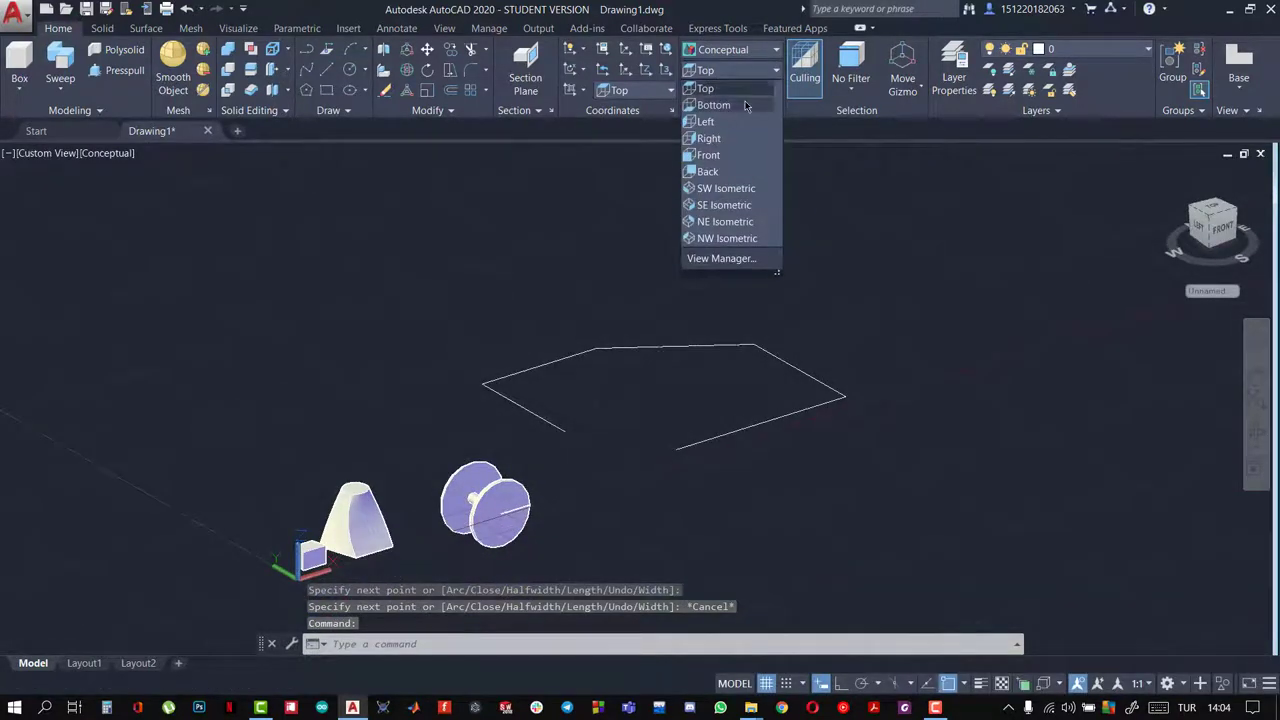
left_click(722, 155)
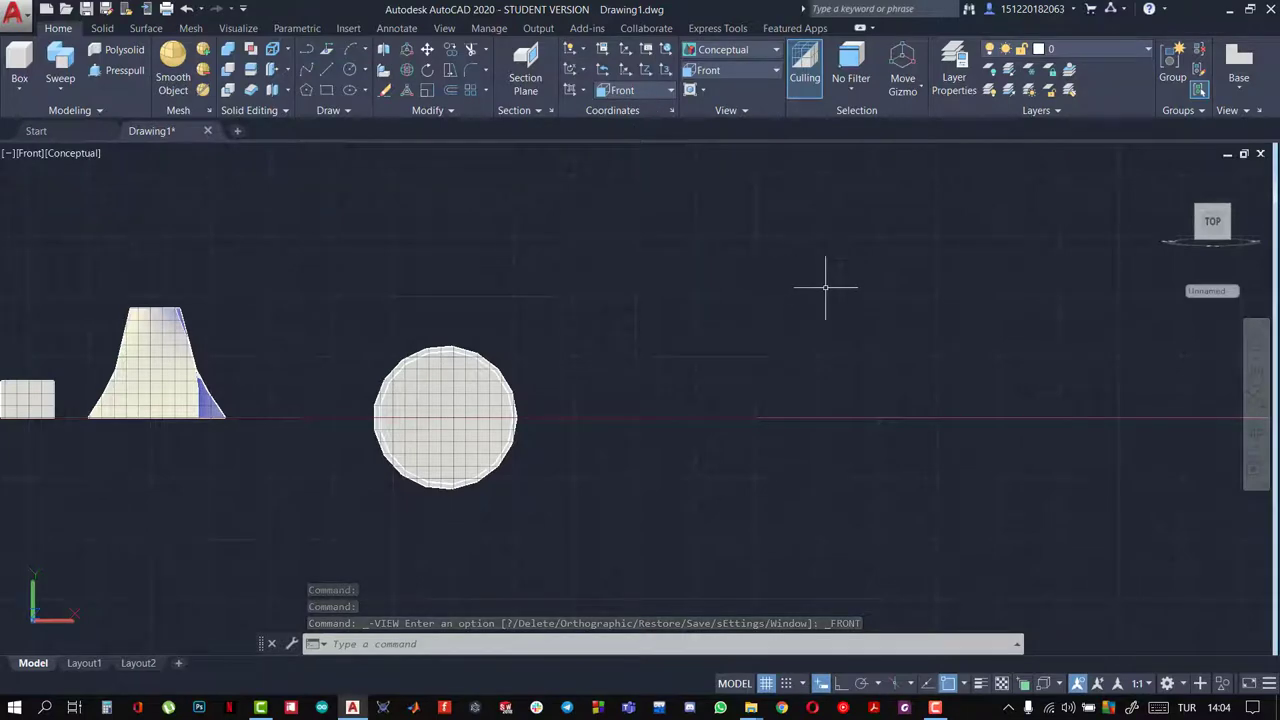
middle_click_drag(829, 286, 426, 306, "shift")
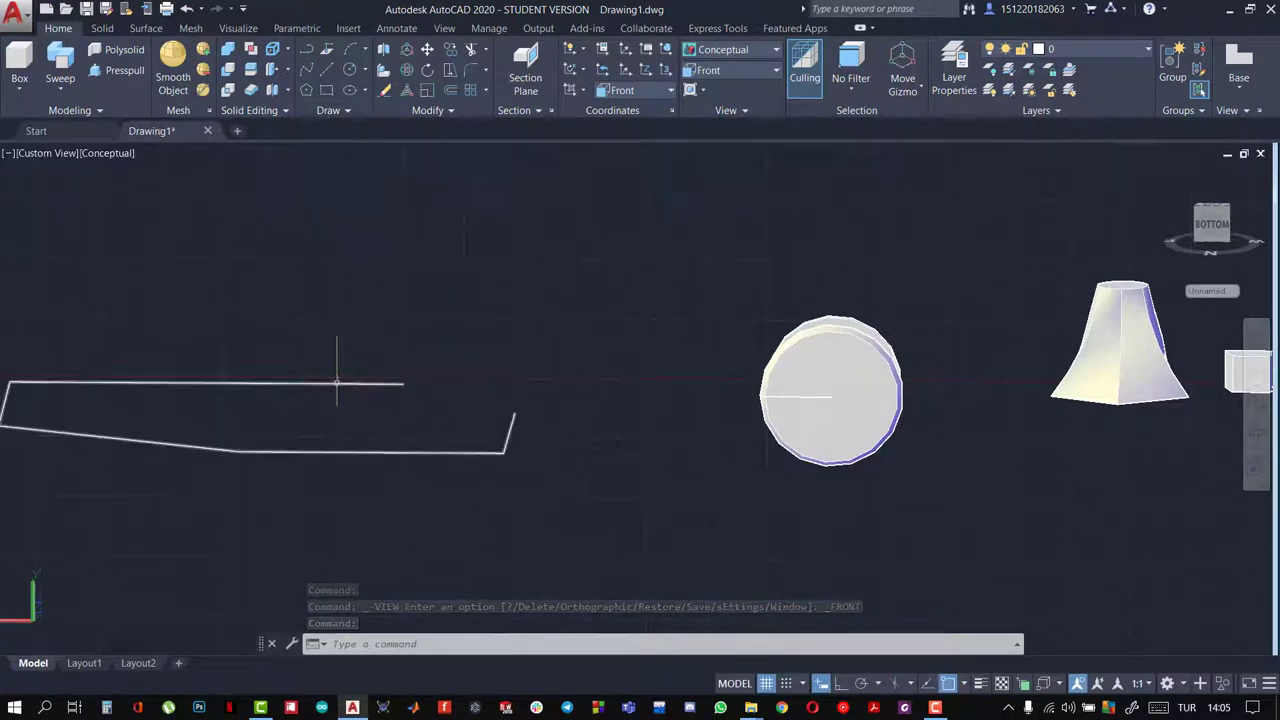
middle_click_drag(316, 296, 356, 306)
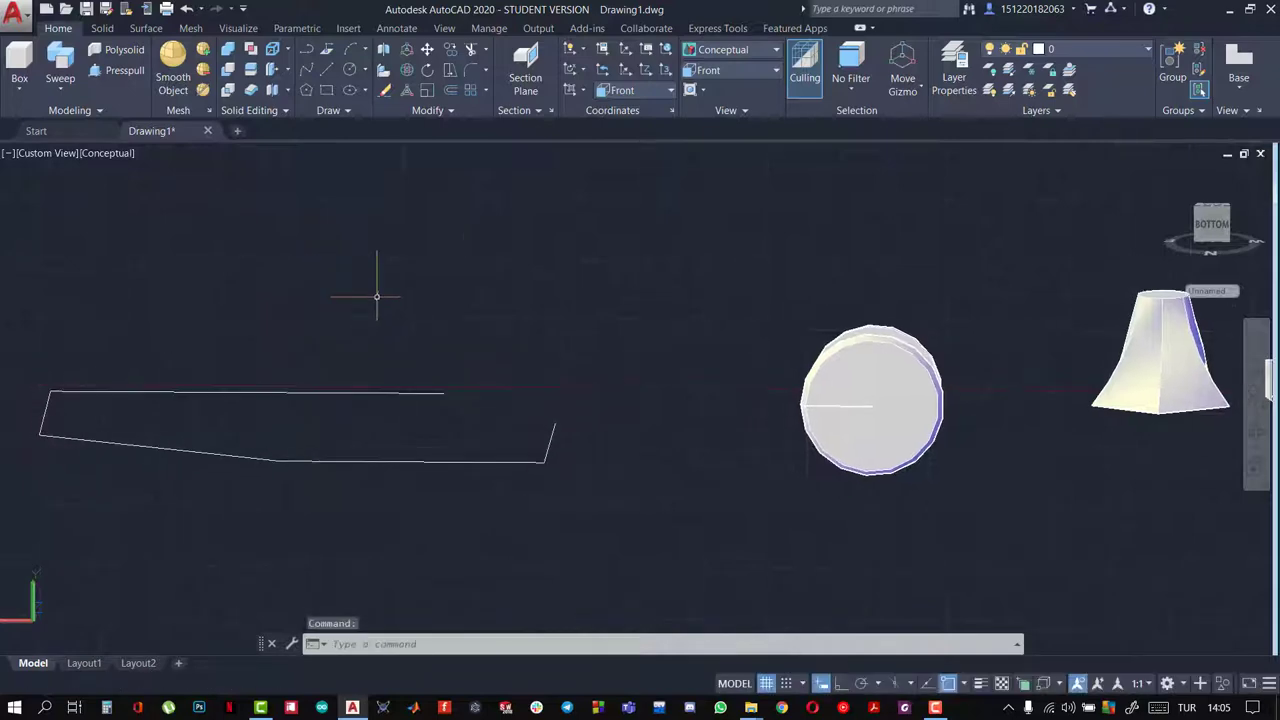
Draw a small 6-sided polygon inscribed in a circle, centred at the polyline path's end
left_click(310, 97)
left_click(310, 93)
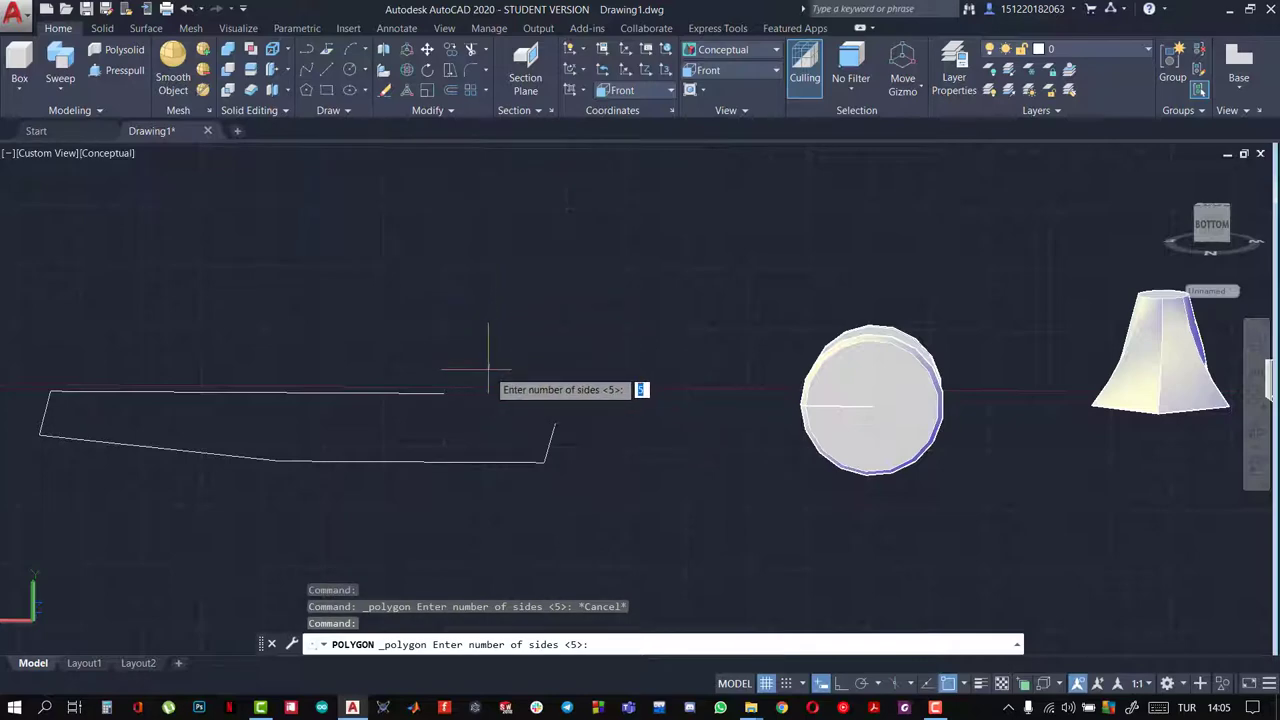
mouse_move(490, 367)
middle_mouse_down("shift")
mouse_move(309, 351)
mouse_move(68, 362)
middle_mouse_up("shift")
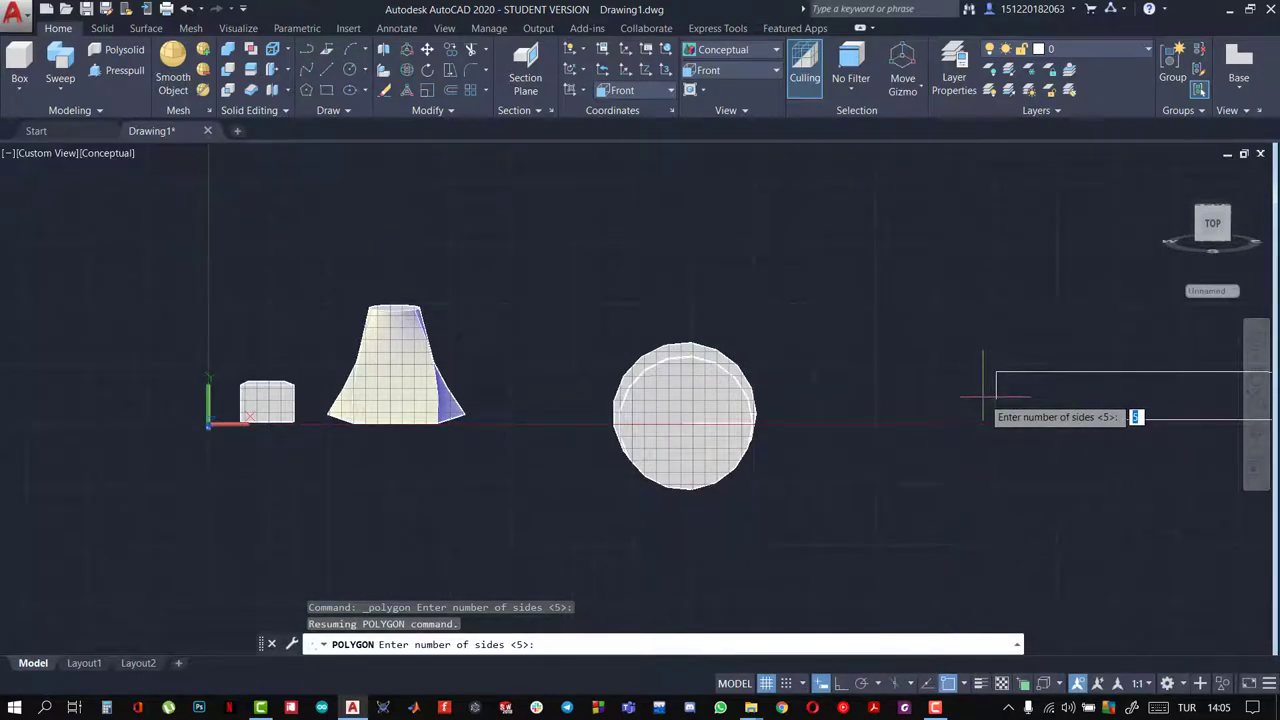
type("6")
key("Return")
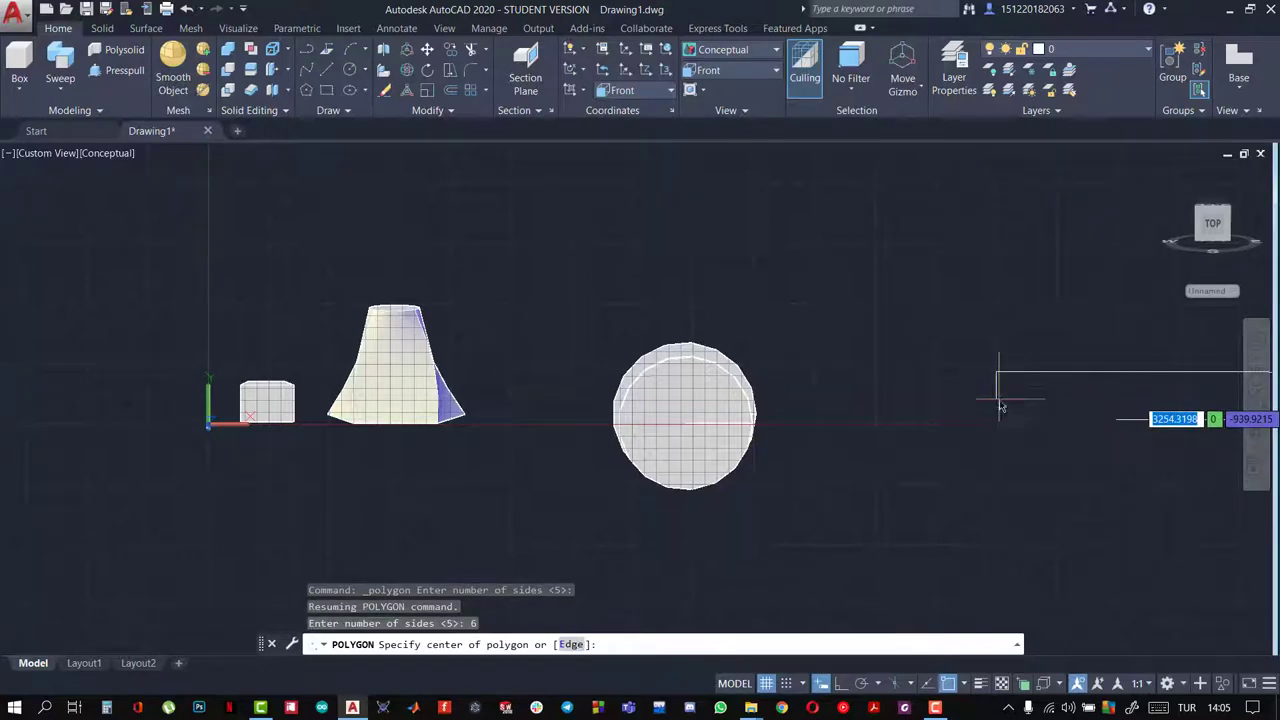
left_click(997, 399)
left_click(1019, 441)
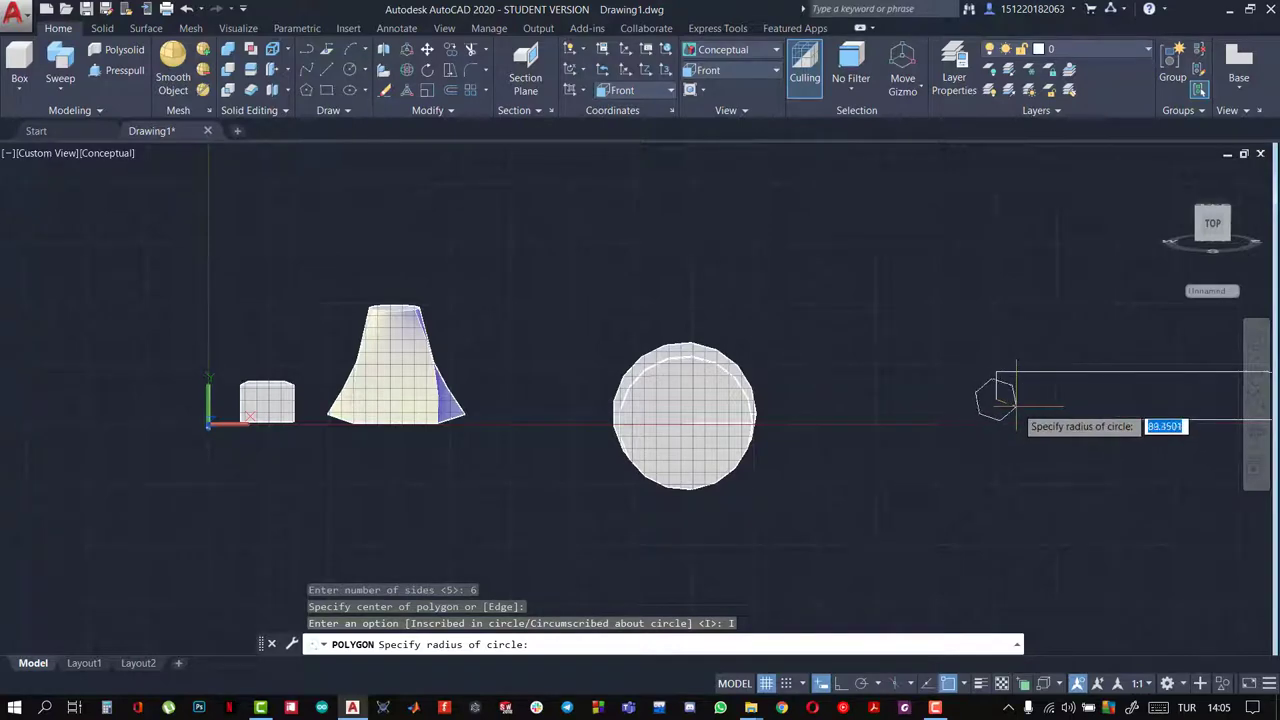
scroll(1013, 397, "up", 3)
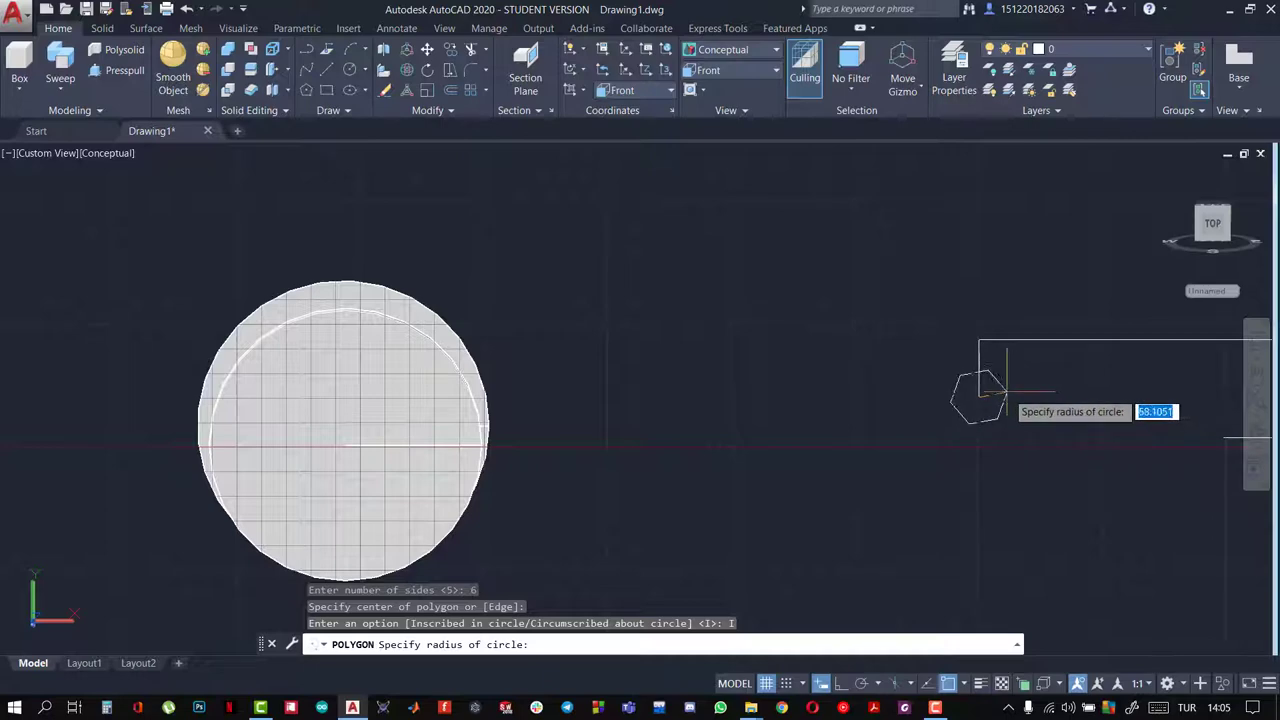
left_click(1002, 397)
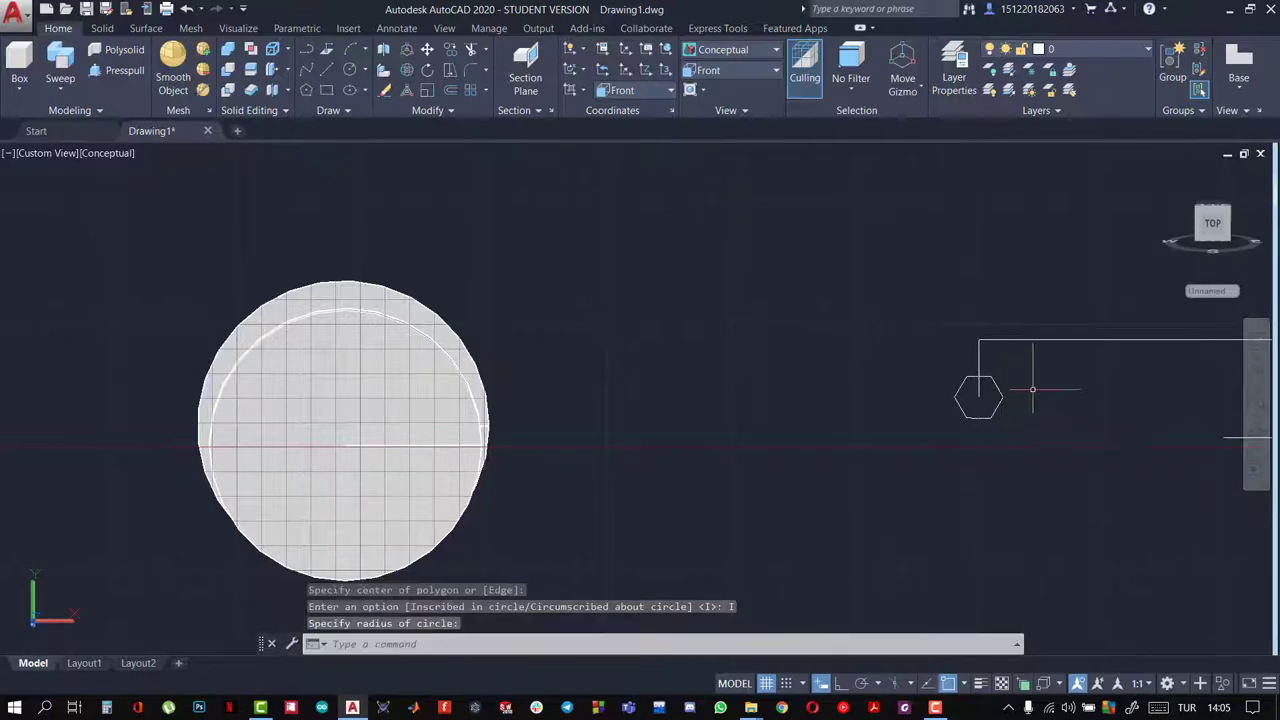
mouse_move(1032, 389)
middle_mouse_down("shift")
mouse_move(1181, 399)
mouse_move(1080, 410)
mouse_move(1084, 391)
middle_mouse_up("shift")
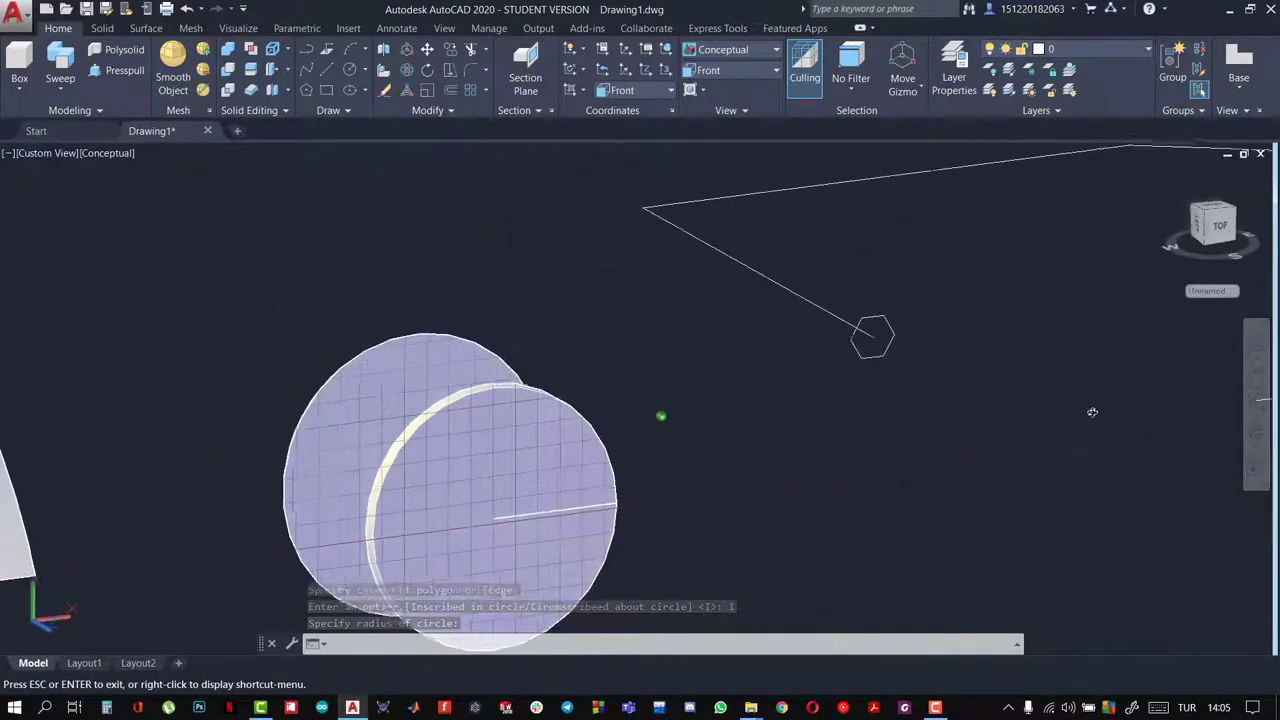
Switch to the SW Isometric view with the World coordinate system
left_click(716, 77)
left_click(755, 189)
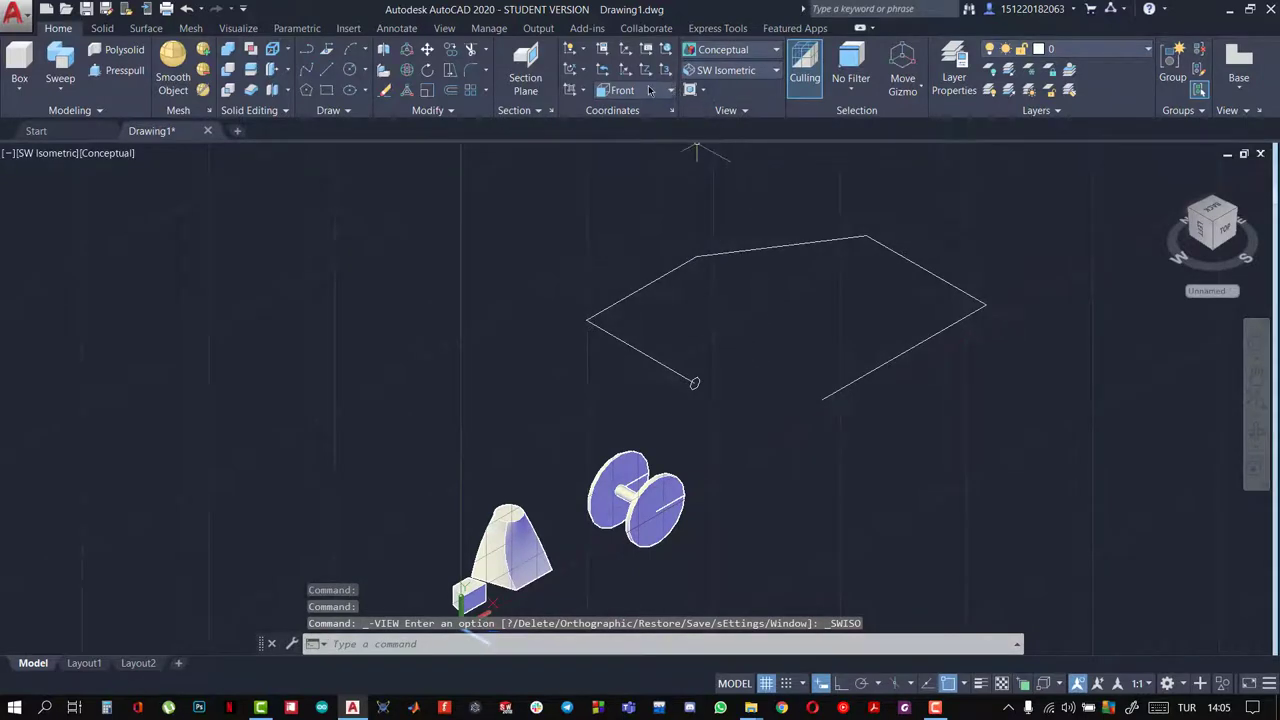
left_click(648, 90)
left_click(650, 114)
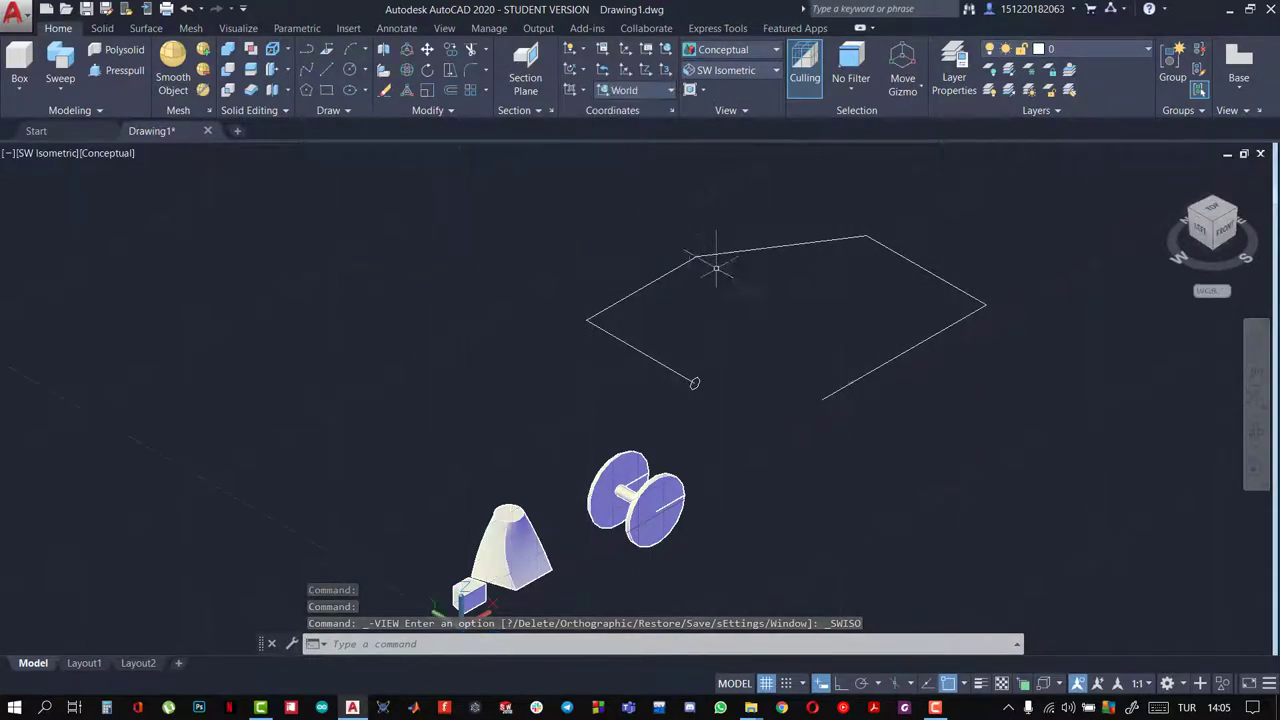
Zoom in on the path and hexagon and start the Sweep command
middle_click_drag(716, 268, 594, 234, "shift")
scroll(728, 357, "up", 3)
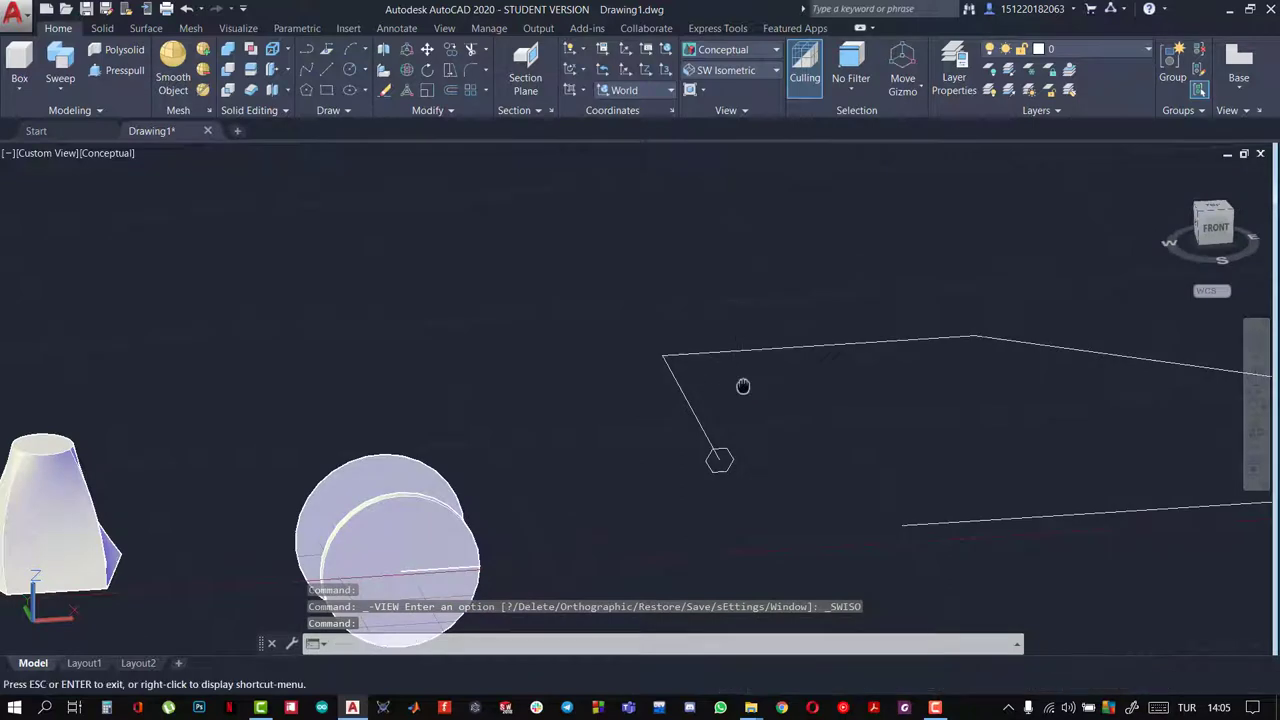
middle_click_drag(743, 386, 685, 363)
left_click(58, 58)
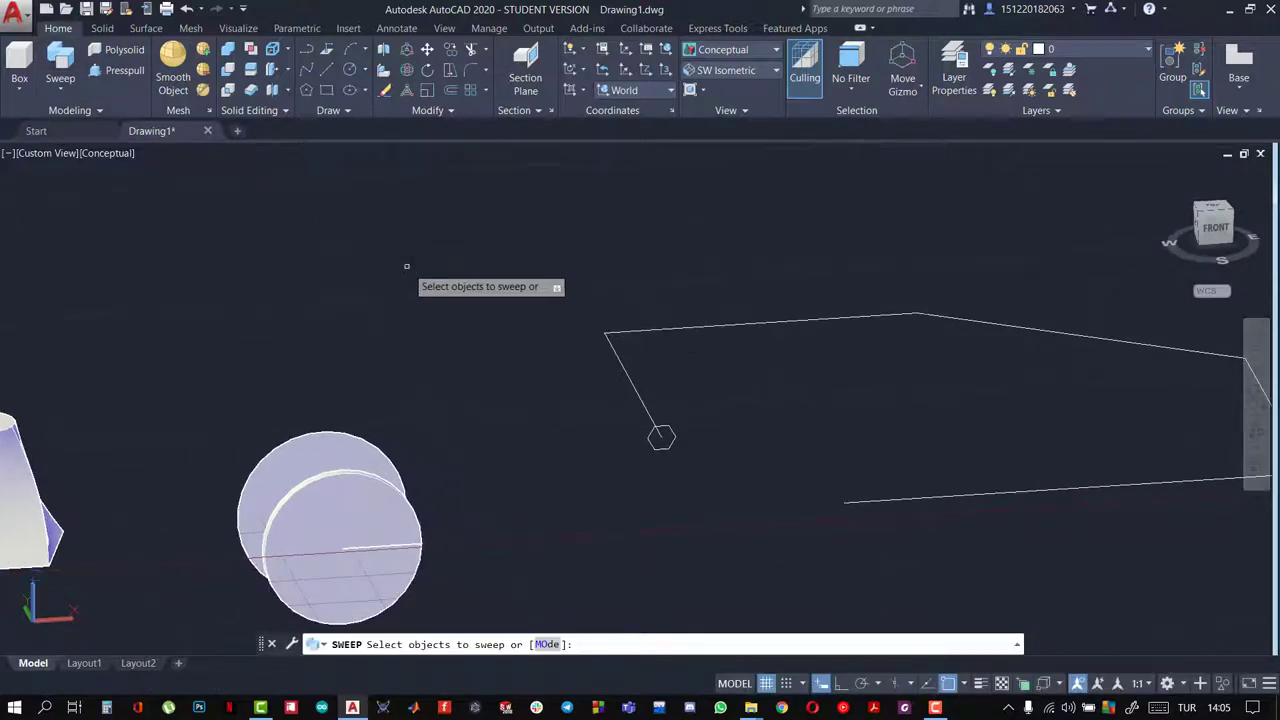
Sweep the hexagon profile along the open polyline path into a hexagonal bar
left_click(667, 426)
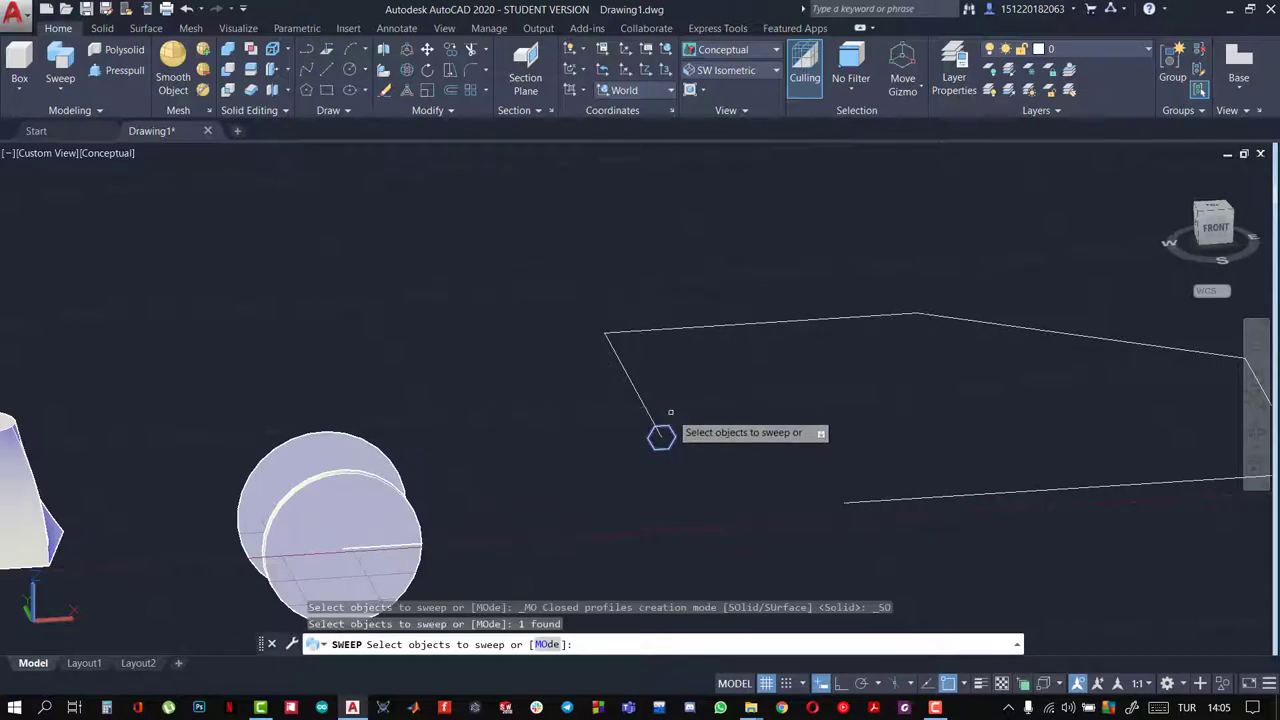
key("Return")
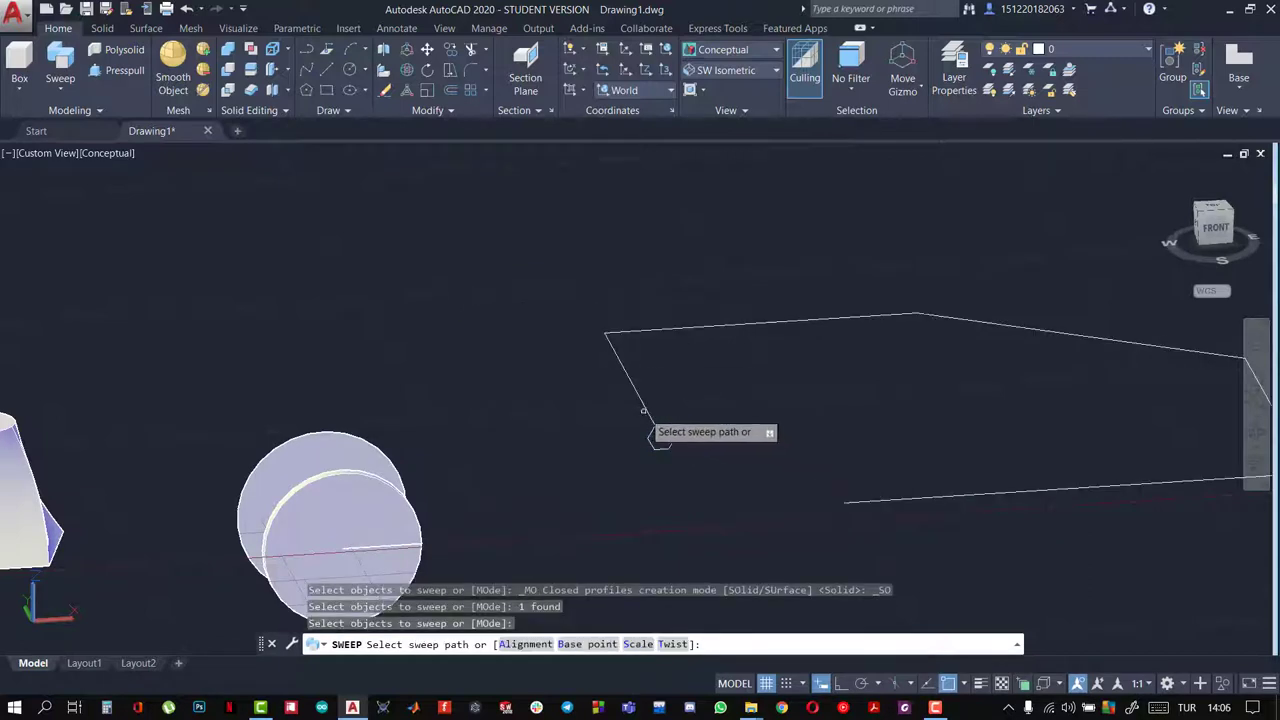
left_click(648, 410)
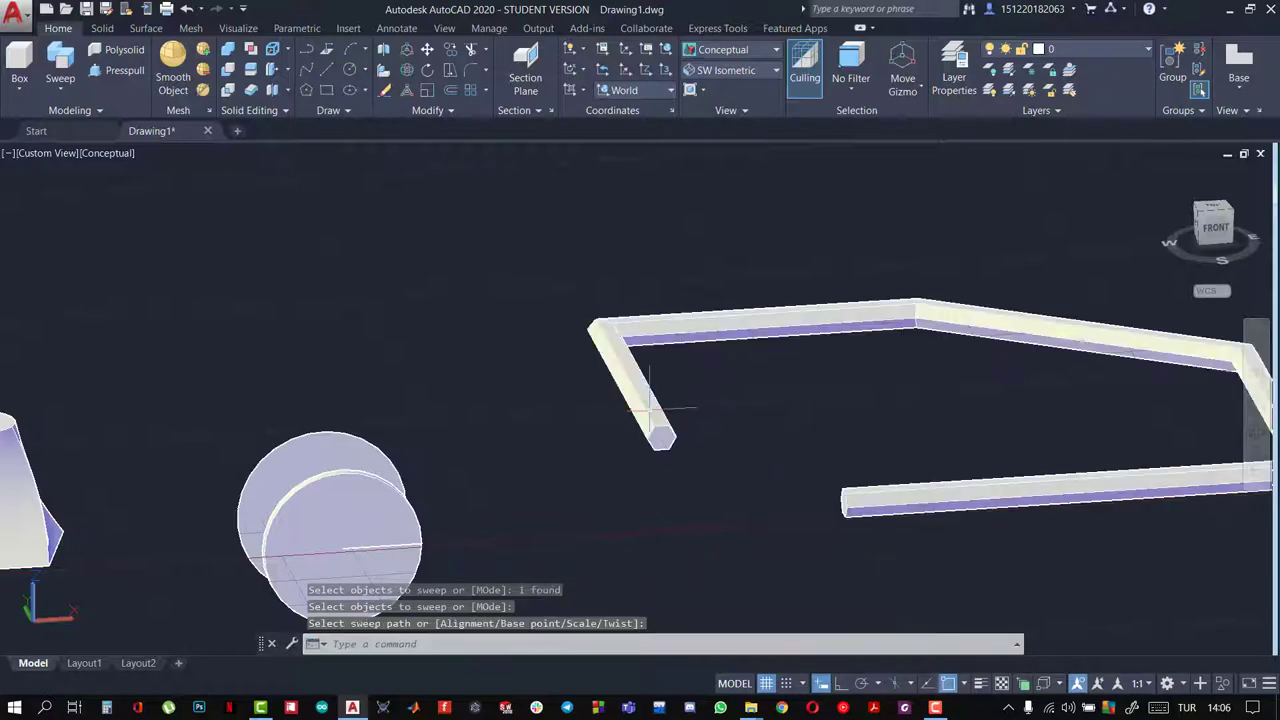
middle_click_drag(834, 409, 771, 425, "shift")
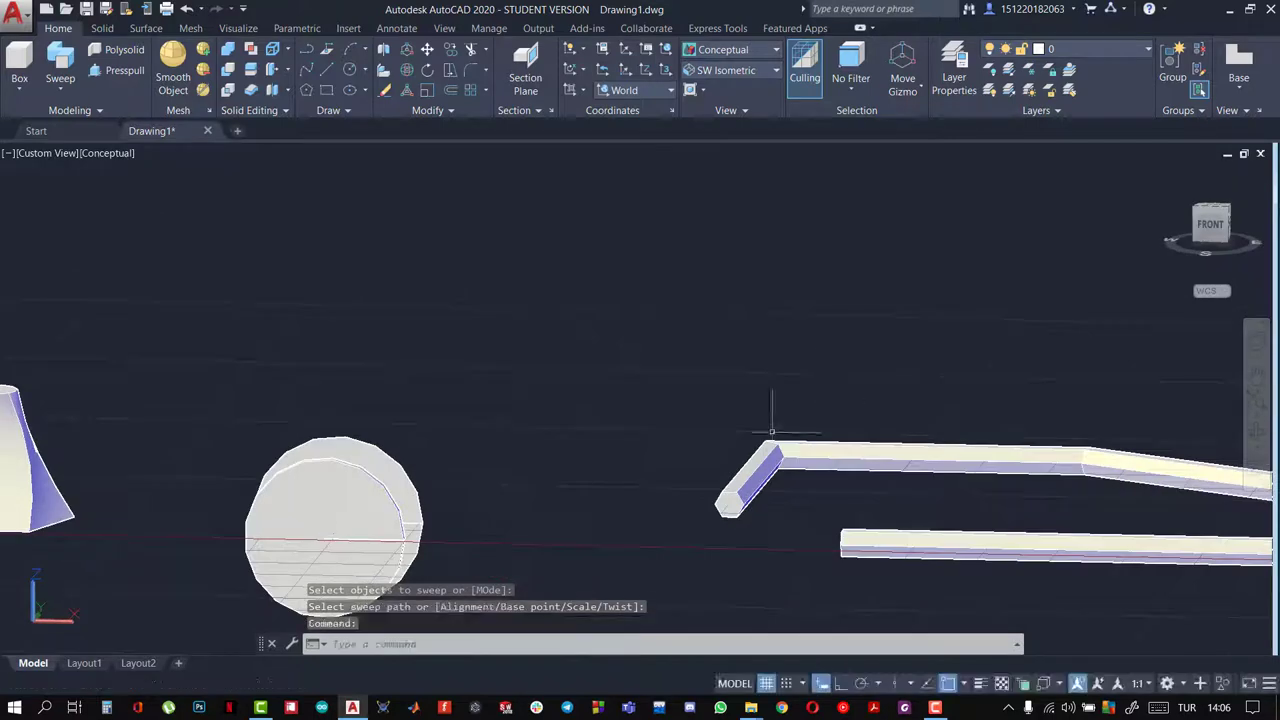
Orbit, zoom out and pan until the prism, loft, spool and hexagonal bar all show
mouse_move(668, 491)
middle_mouse_down("shift")
mouse_move(766, 506)
mouse_move(620, 463)
mouse_move(757, 514)
mouse_move(968, 534)
mouse_move(614, 526)
middle_mouse_up("shift")
scroll(572, 445, "down", 2)
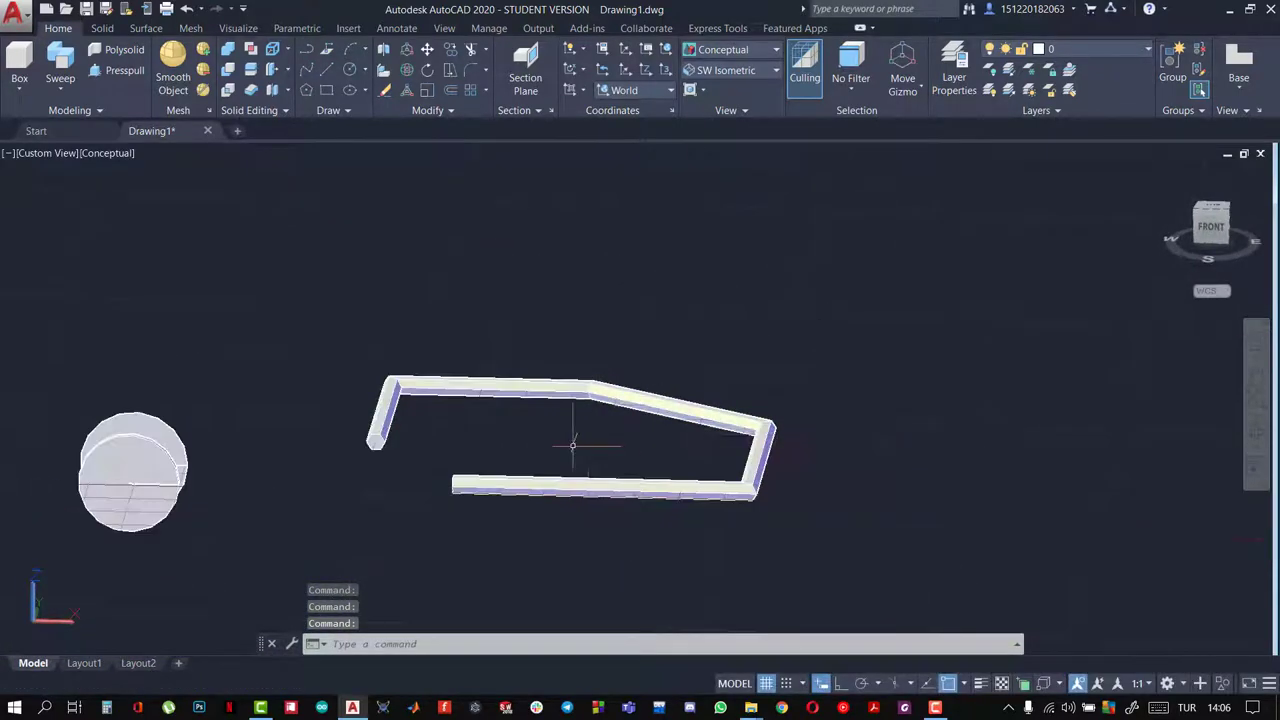
middle_click_drag(587, 453, 609, 444, "shift")
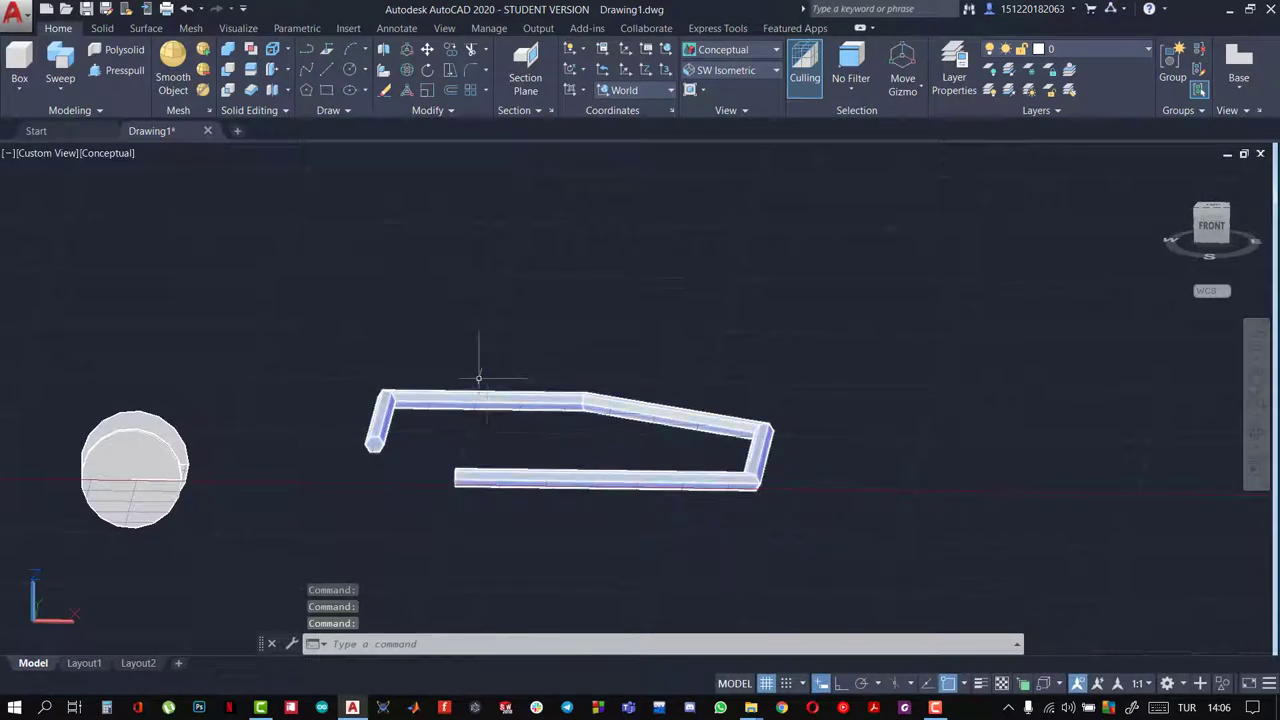
scroll(478, 378, "down", 2)
middle_click_drag(457, 343, 560, 374)
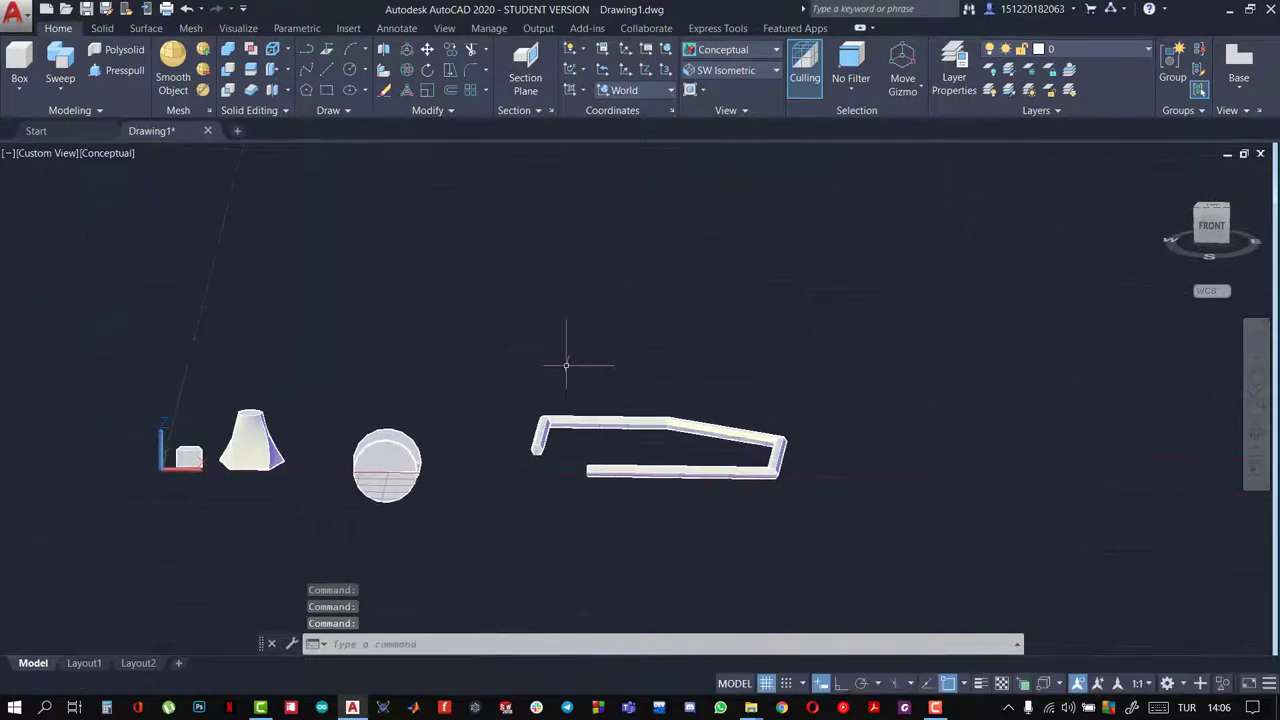